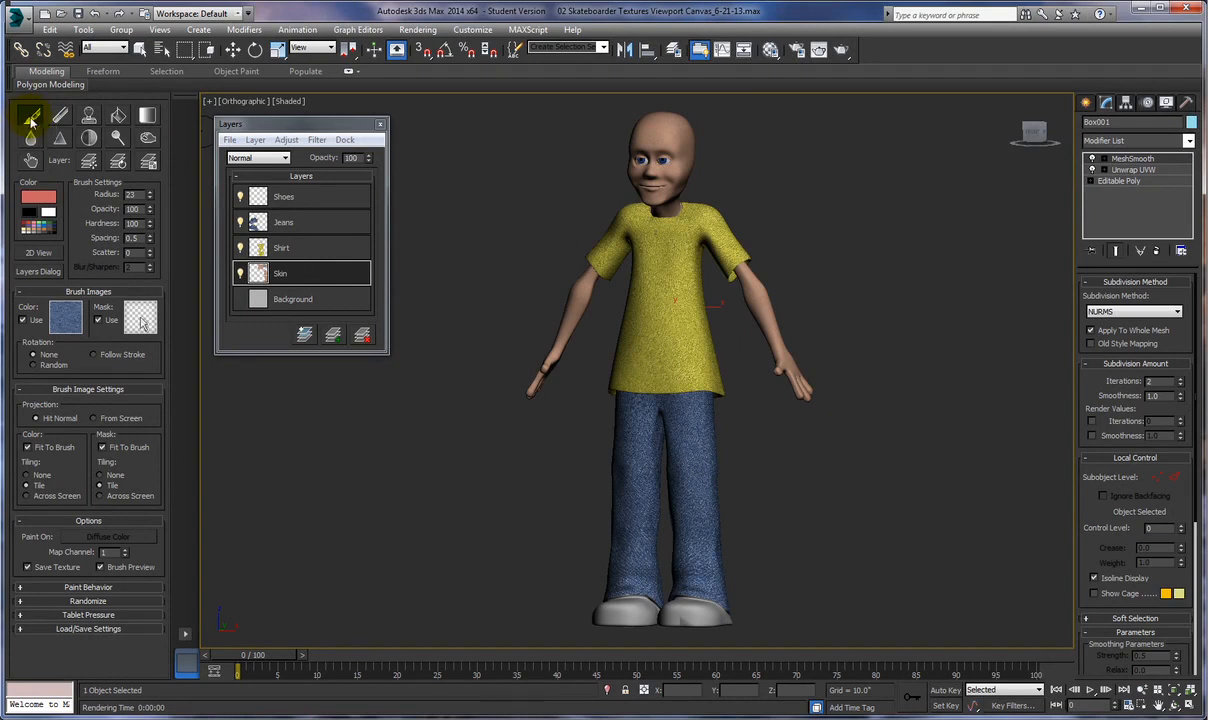
Step: Finish viewport painting, saving the texture layers as a PSD named Diffuse that replaces the texture in the material
click(31, 117)
drag(547, 272, 466, 116)
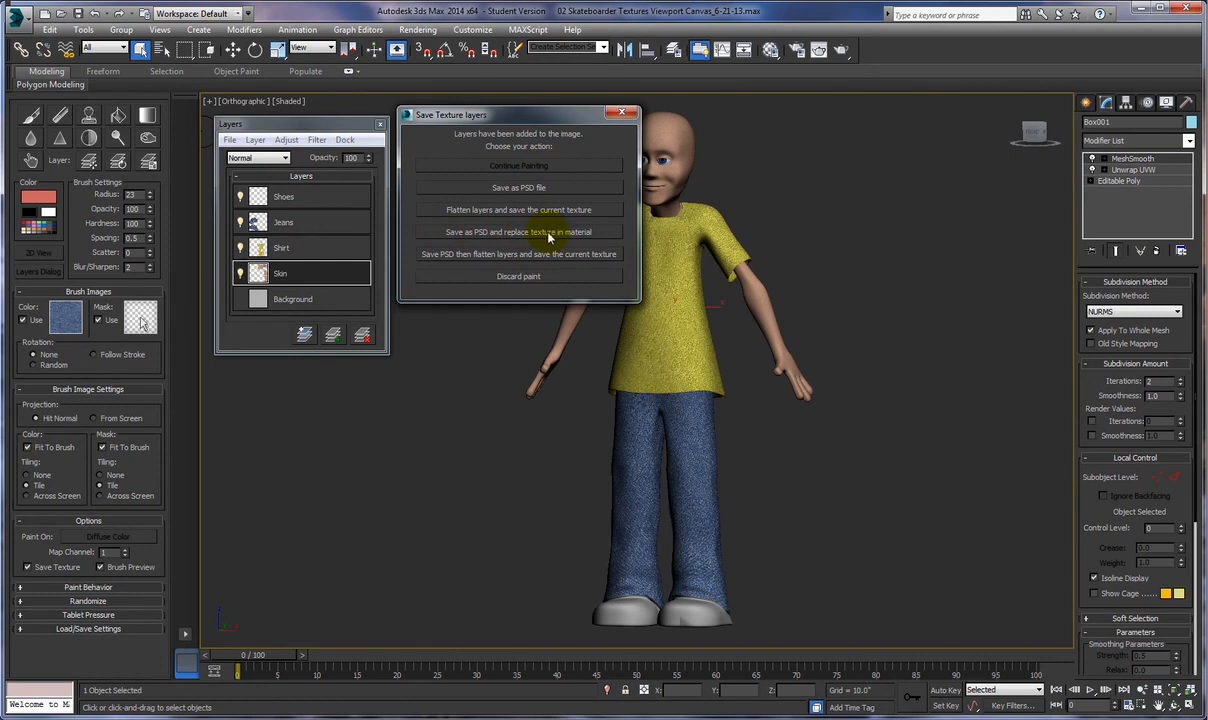
click(535, 232)
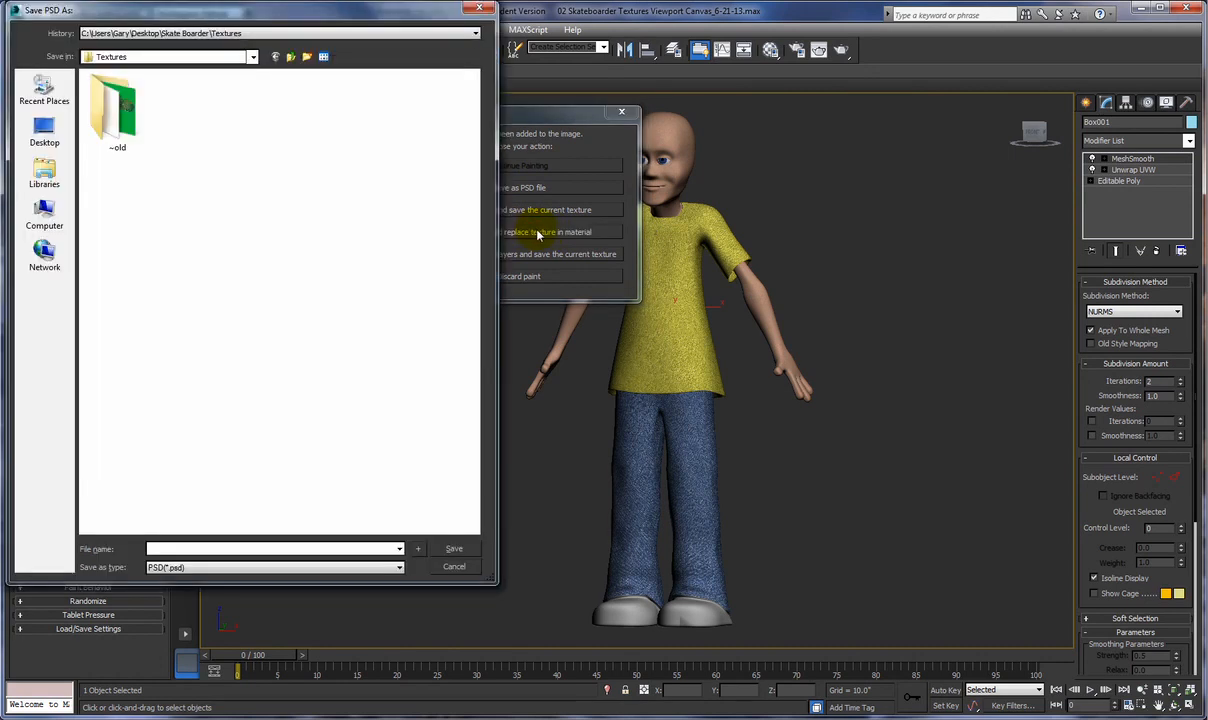
click(176, 540)
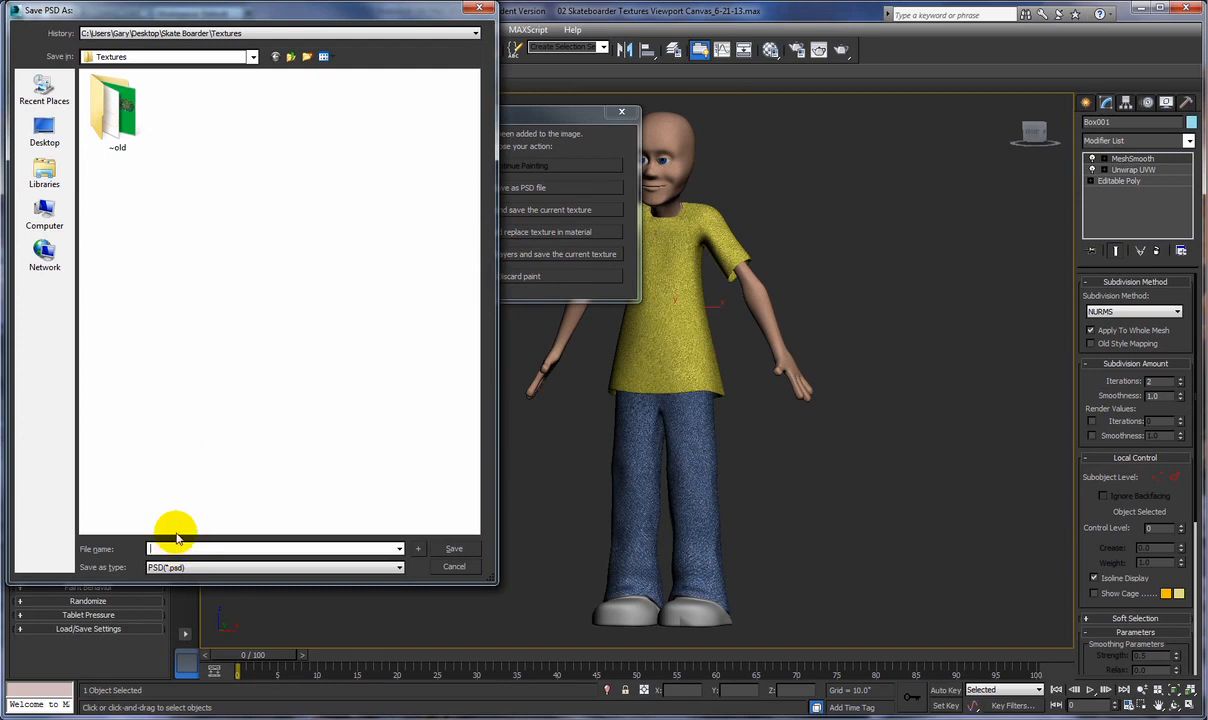
text(Diffuse)
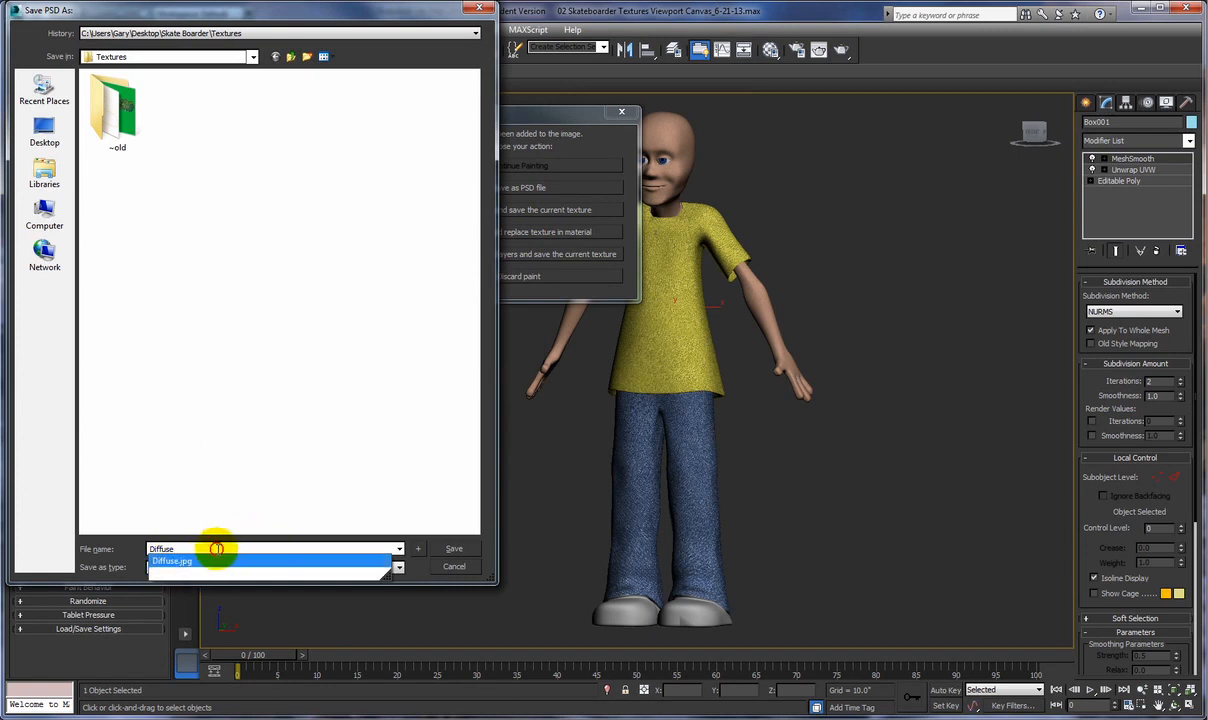
click(412, 576)
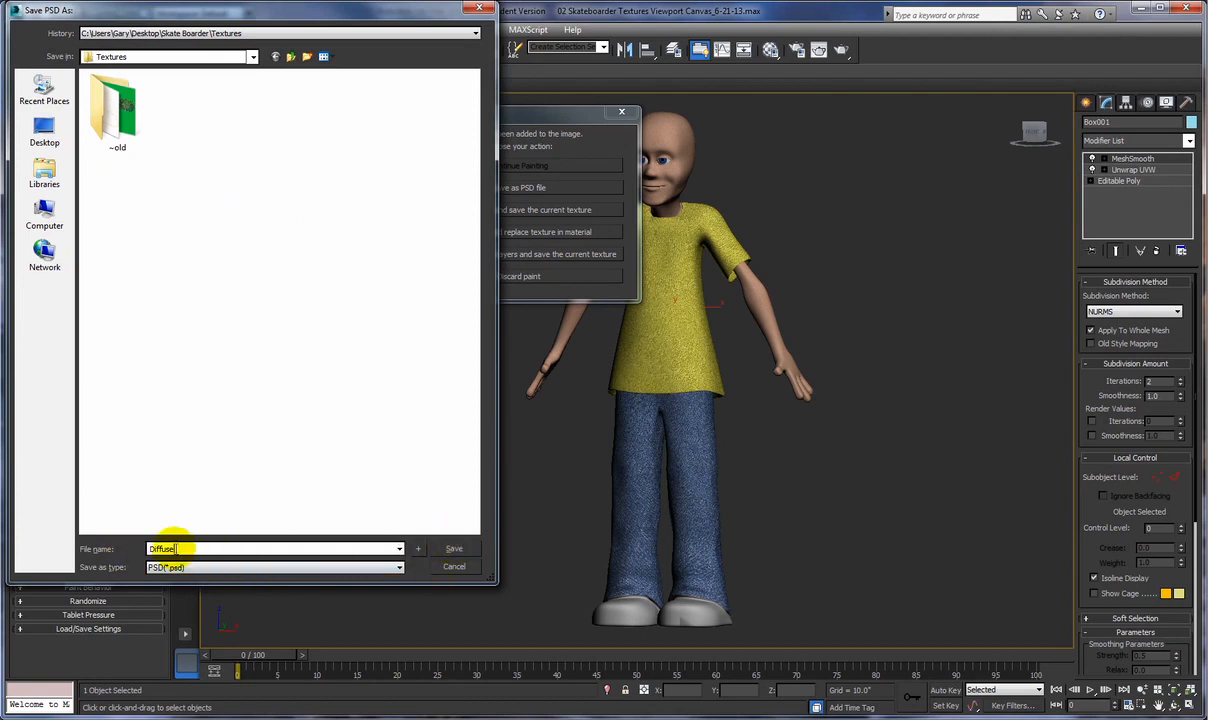
click(455, 551)
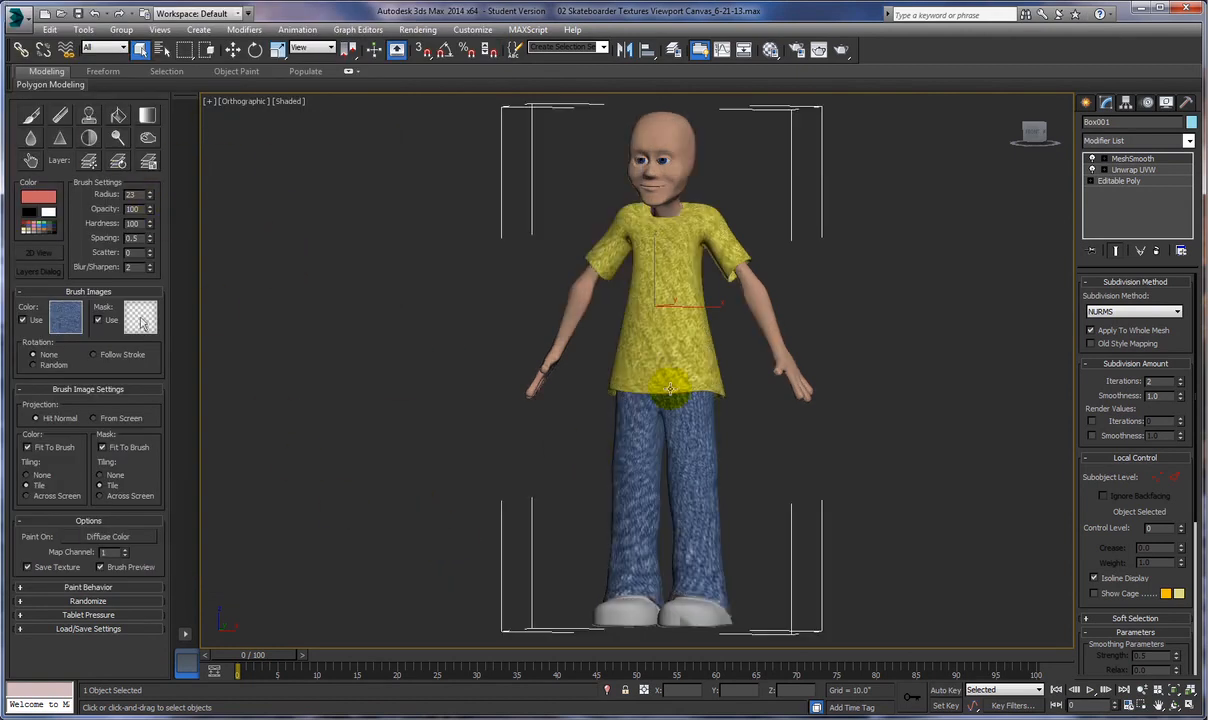
Step: Check the material's diffuse colour map in the Material Editor and test-render the orthographic view
click(770, 50)
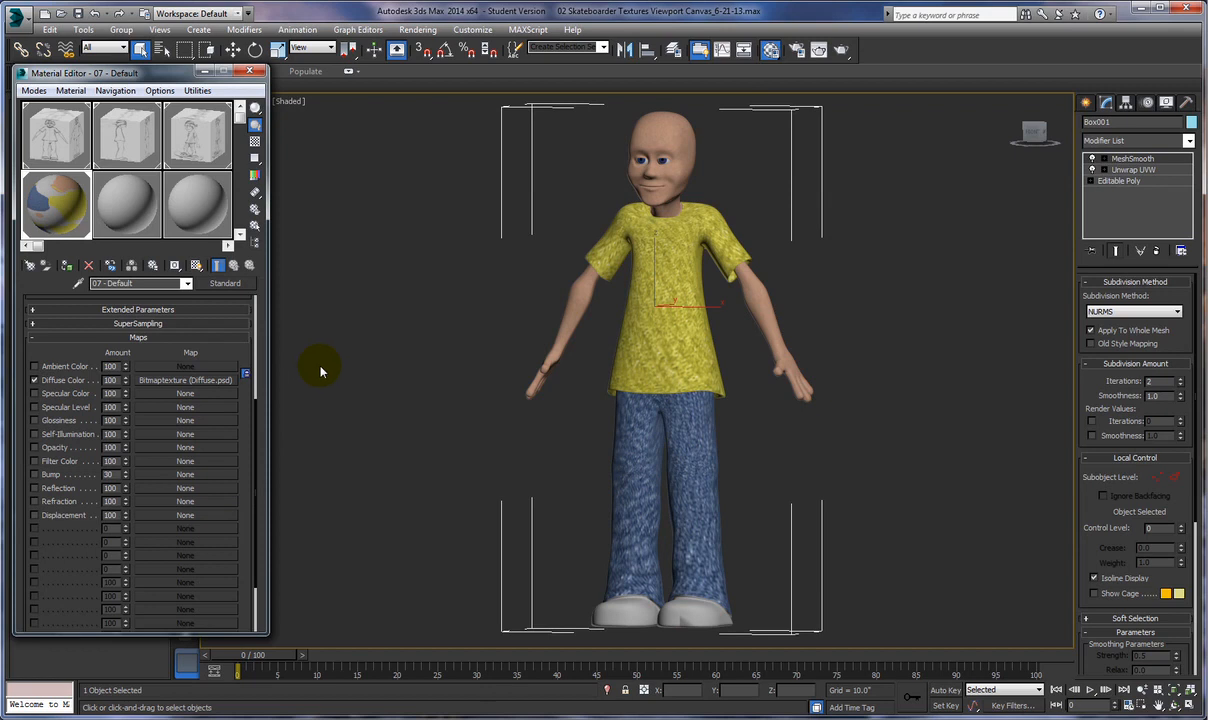
drag(159, 75, 164, 83)
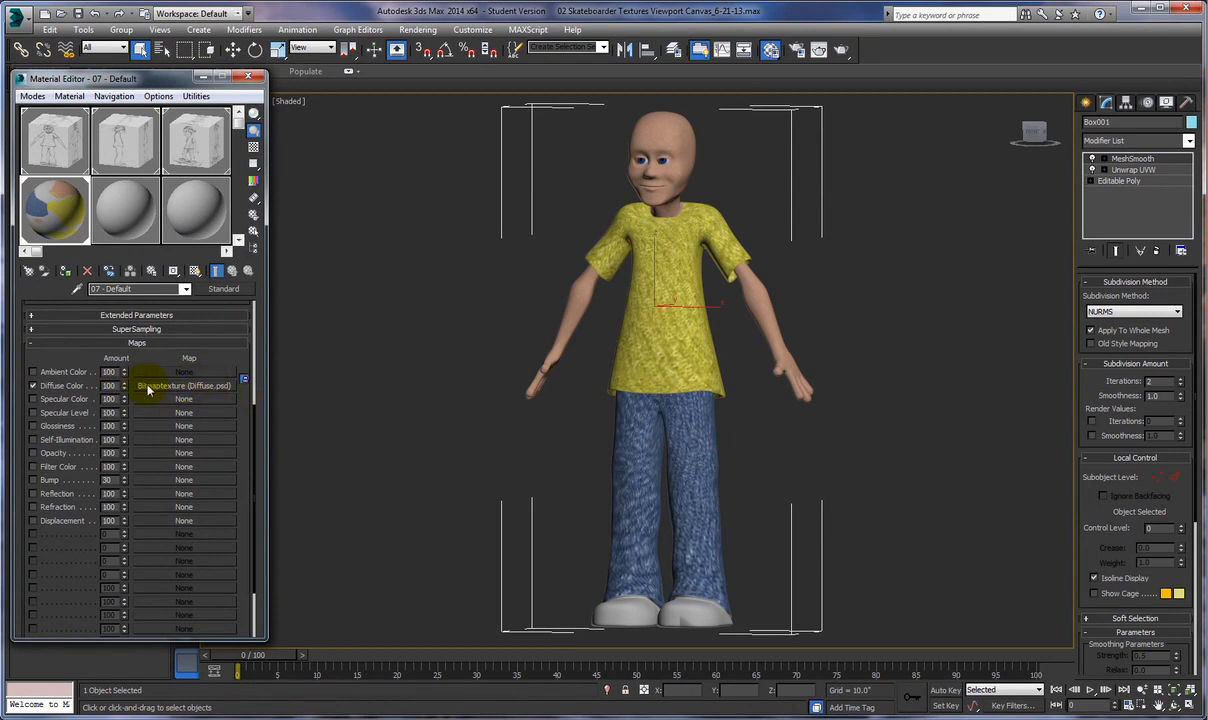
click(250, 79)
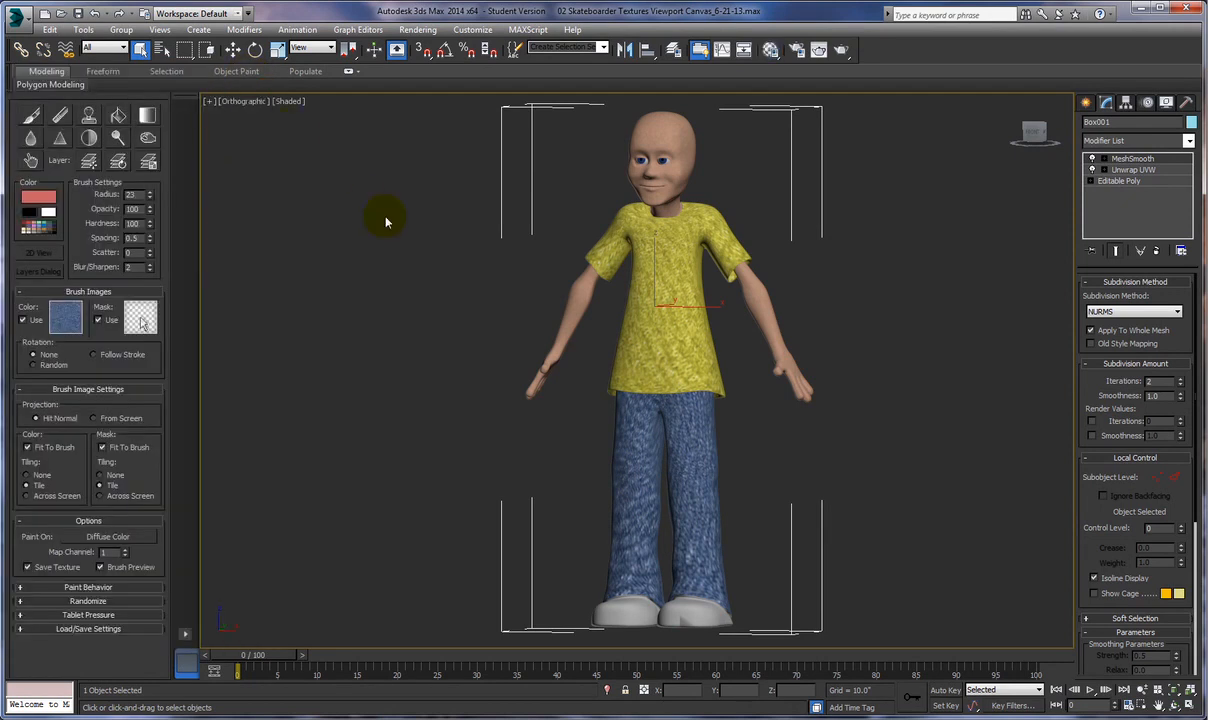
click(841, 50)
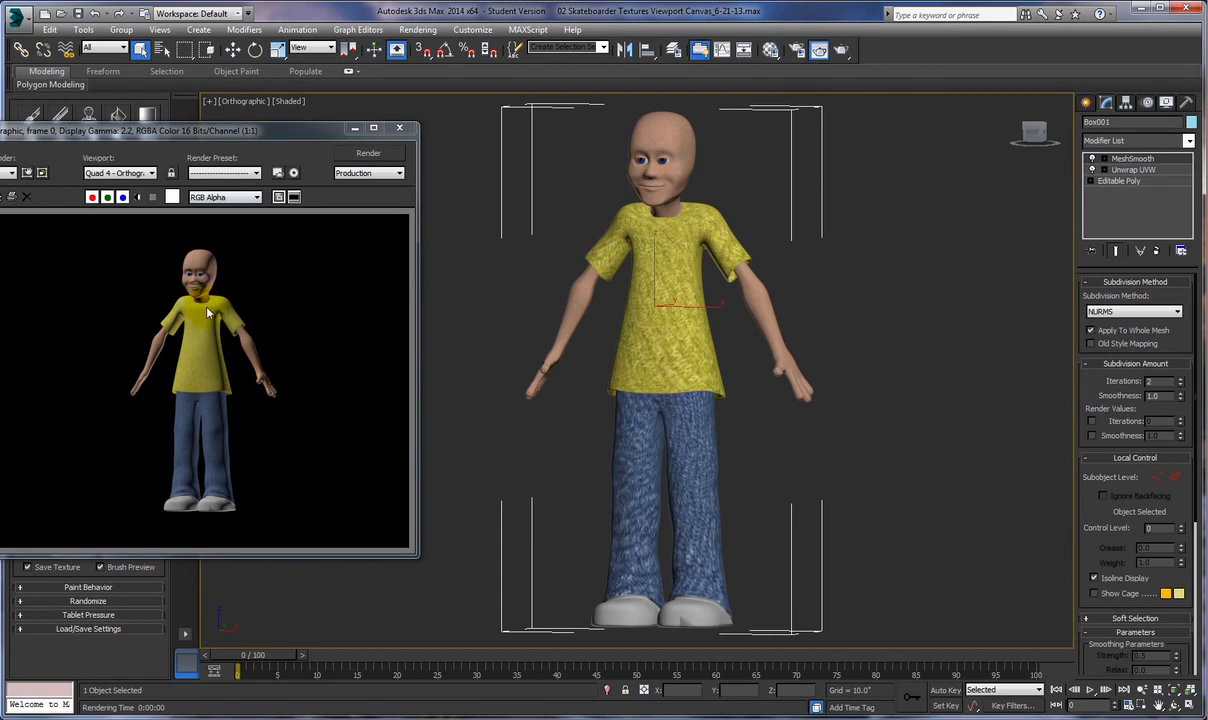
click(399, 131)
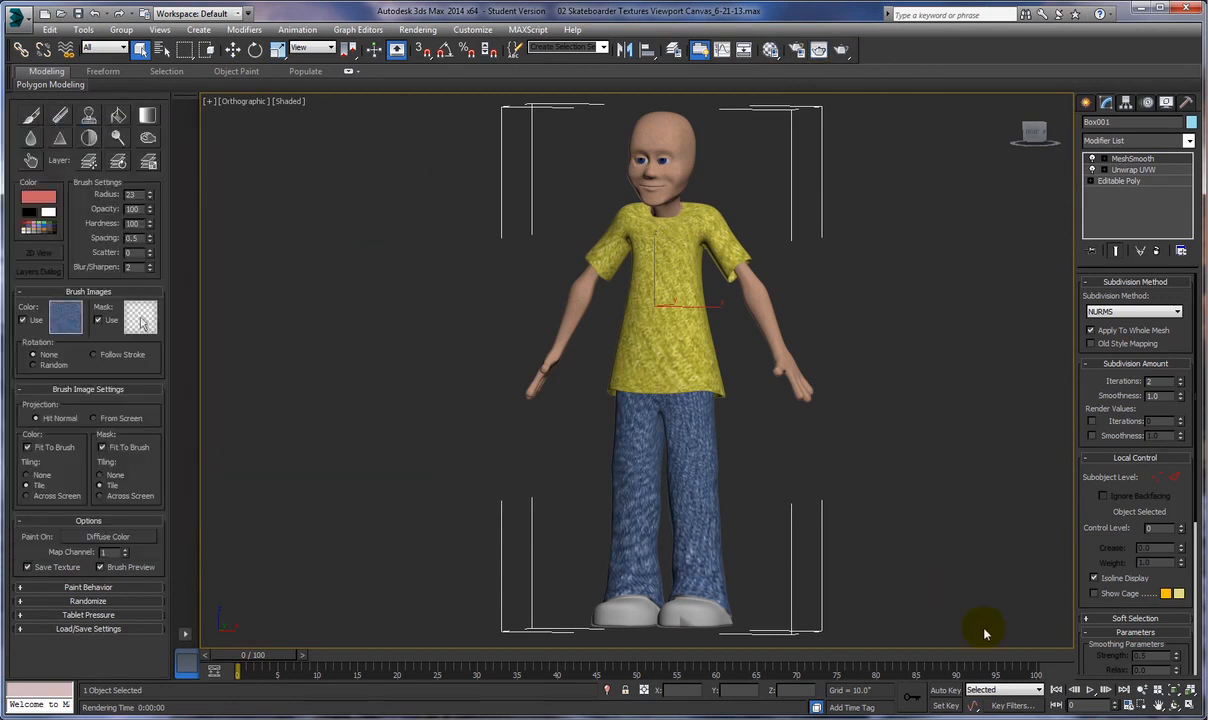
Step: Hide the sketch reference plane in the Left view and even out the four-viewport layout, with the Perspective view facing the character's front
key(alt+w)
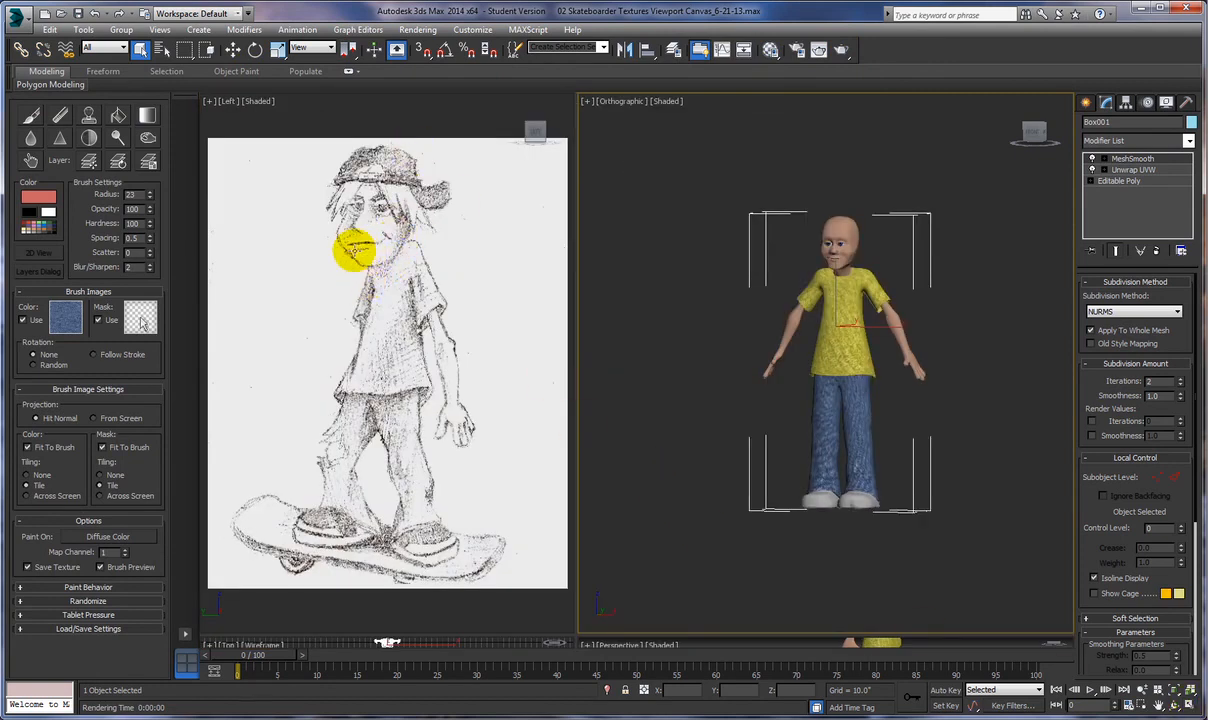
click(356, 248)
right_click(352, 247)
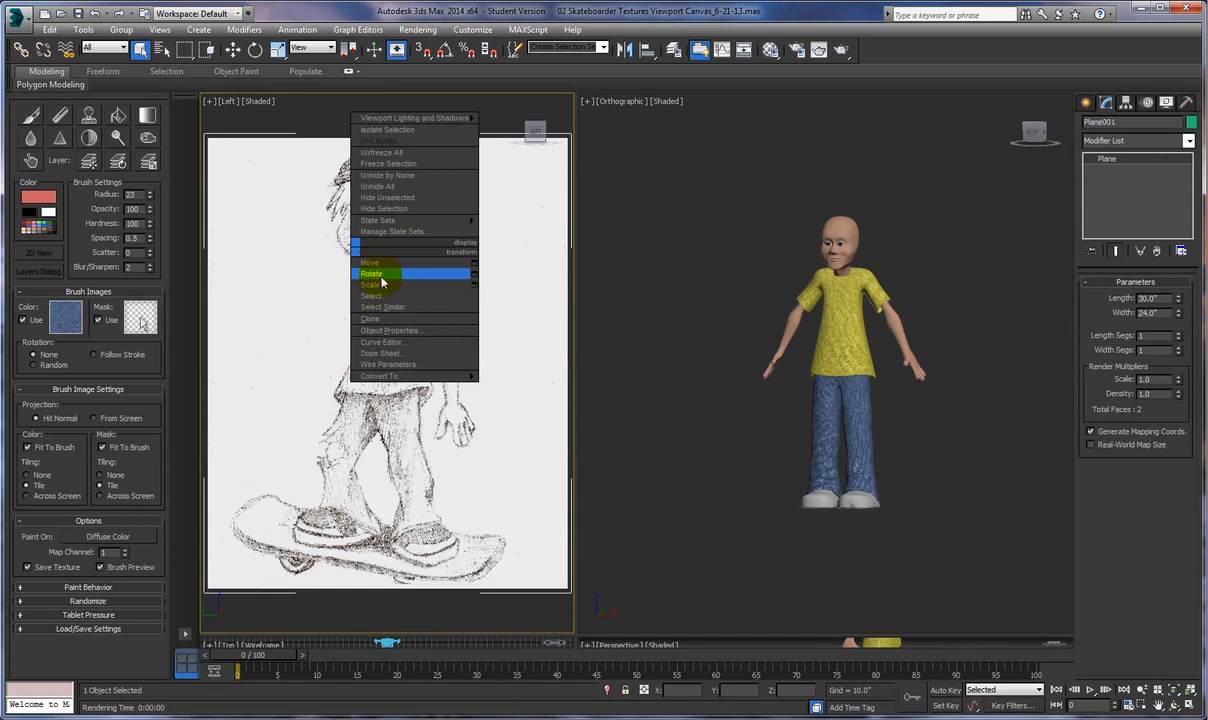
click(372, 208)
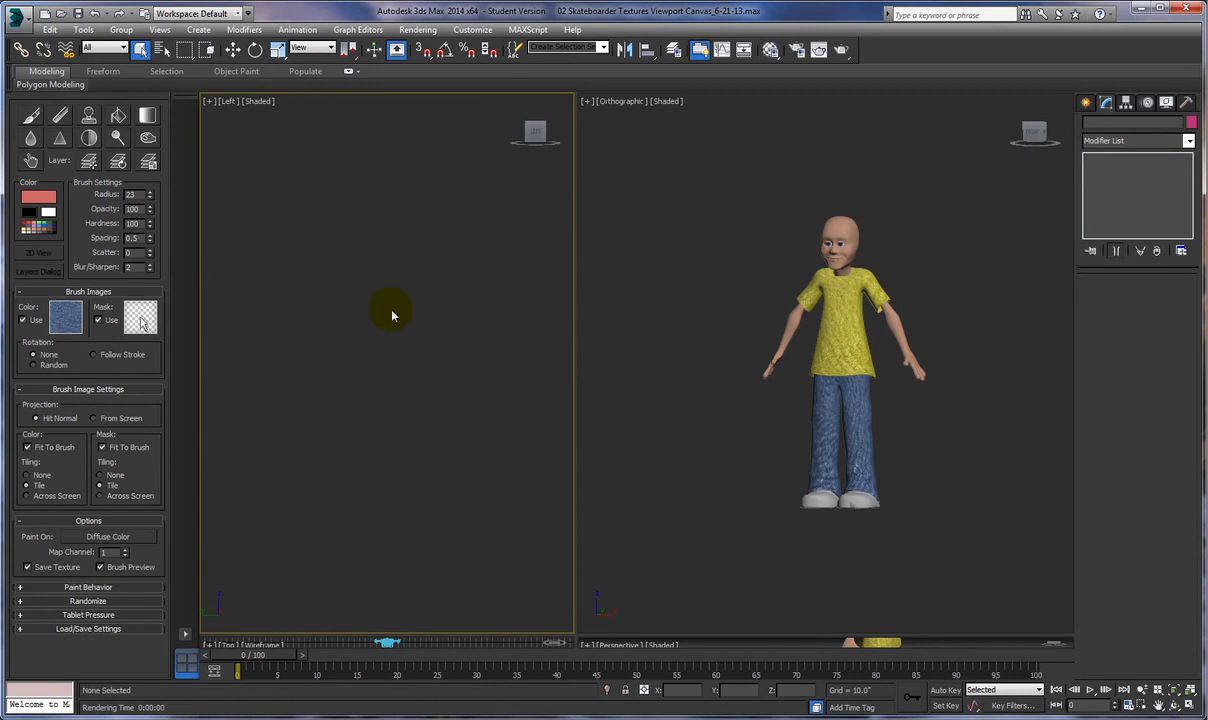
drag(574, 634, 575, 352)
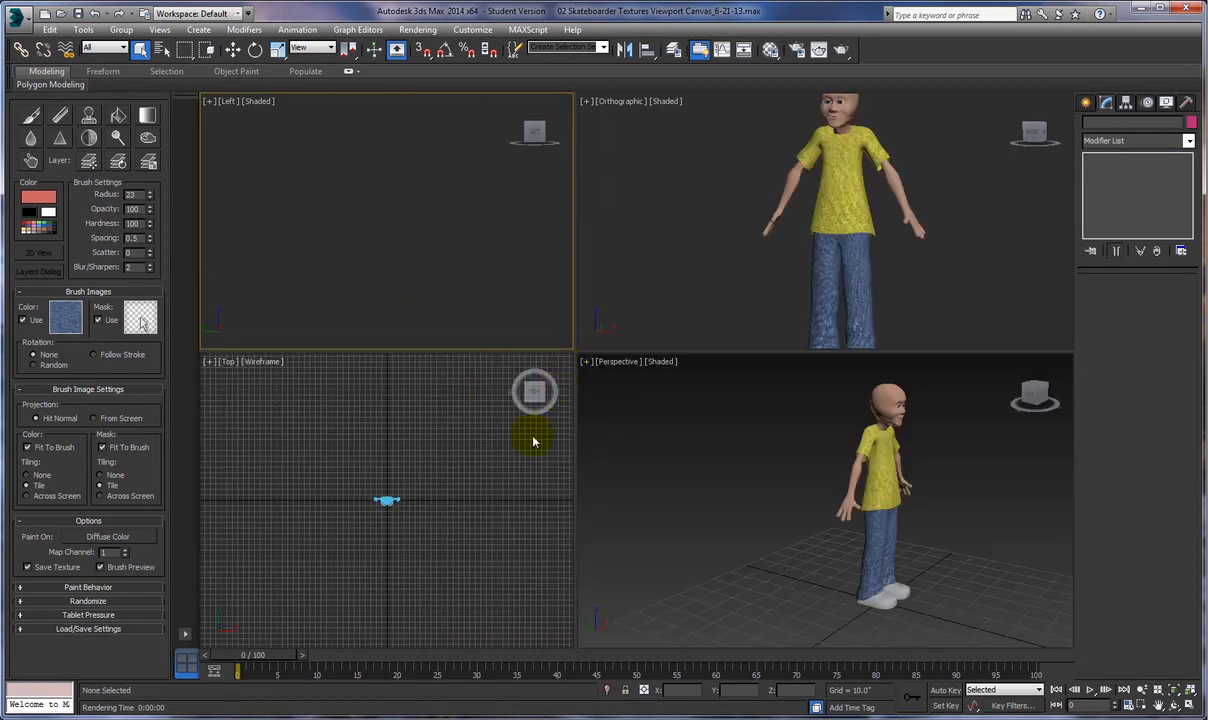
alt+middle_drag(775, 550, 661, 537)
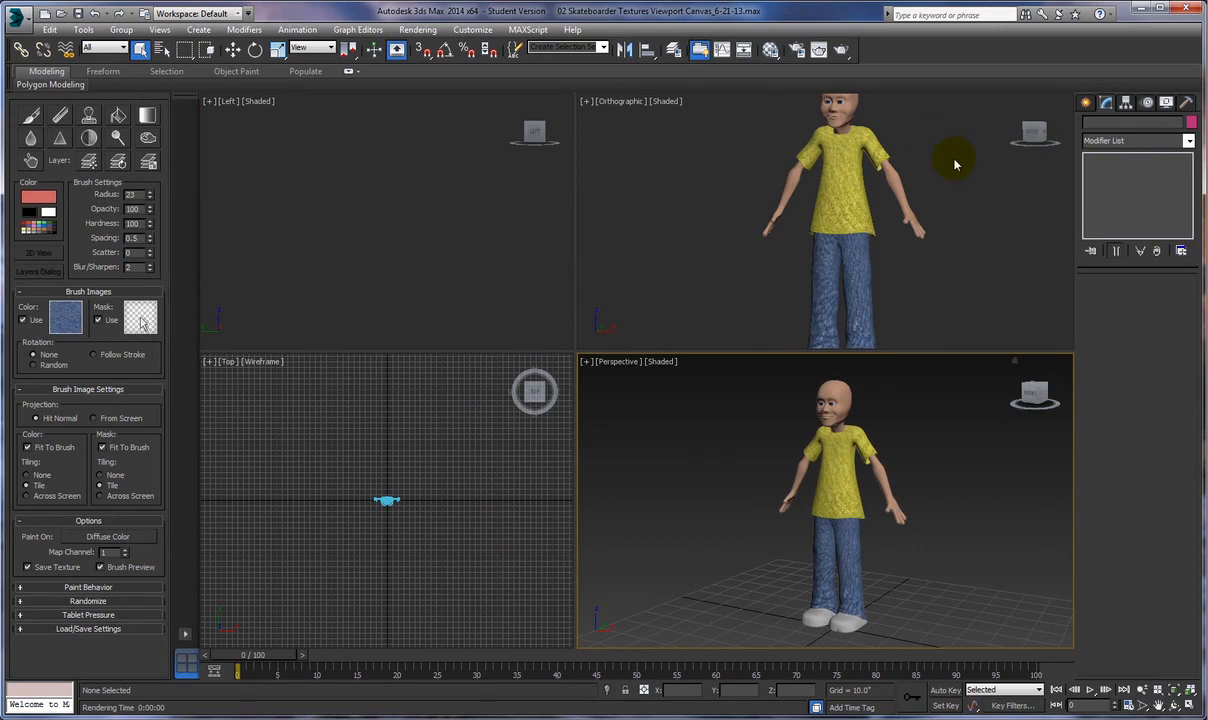
Step: Create a standard Omni light in the Top view, in front and to one side of the character, at about X -128", Y -86"
click(1087, 102)
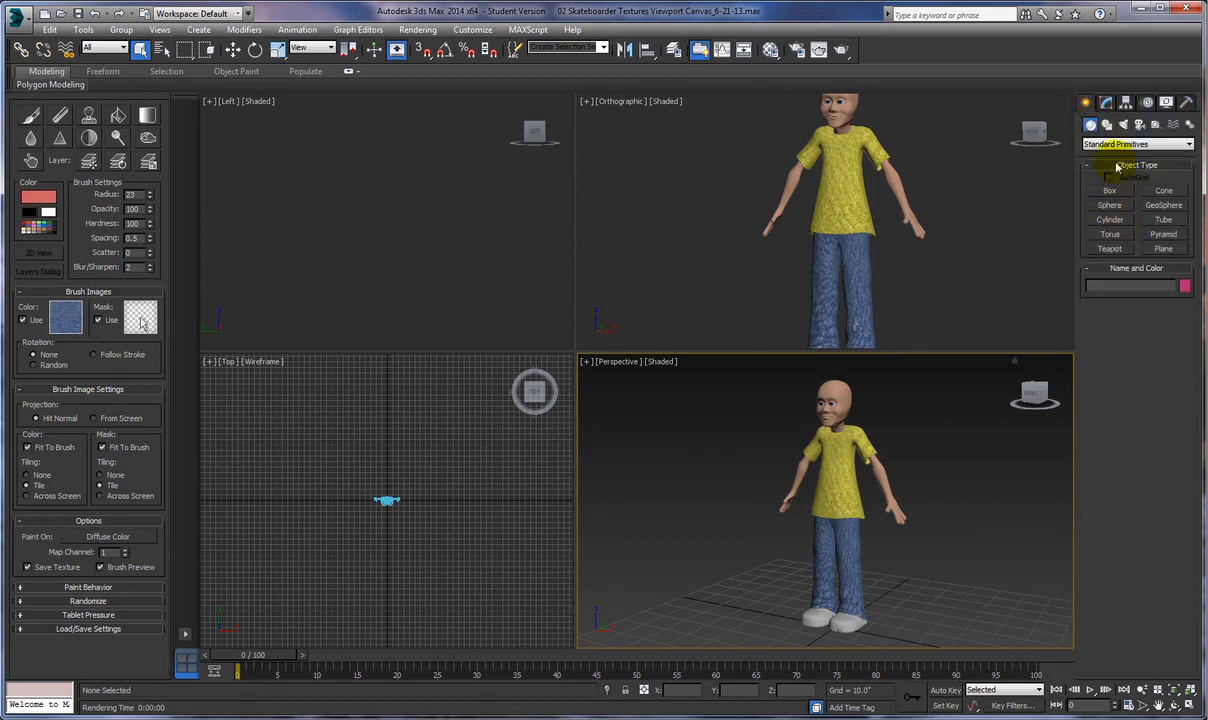
click(1119, 146)
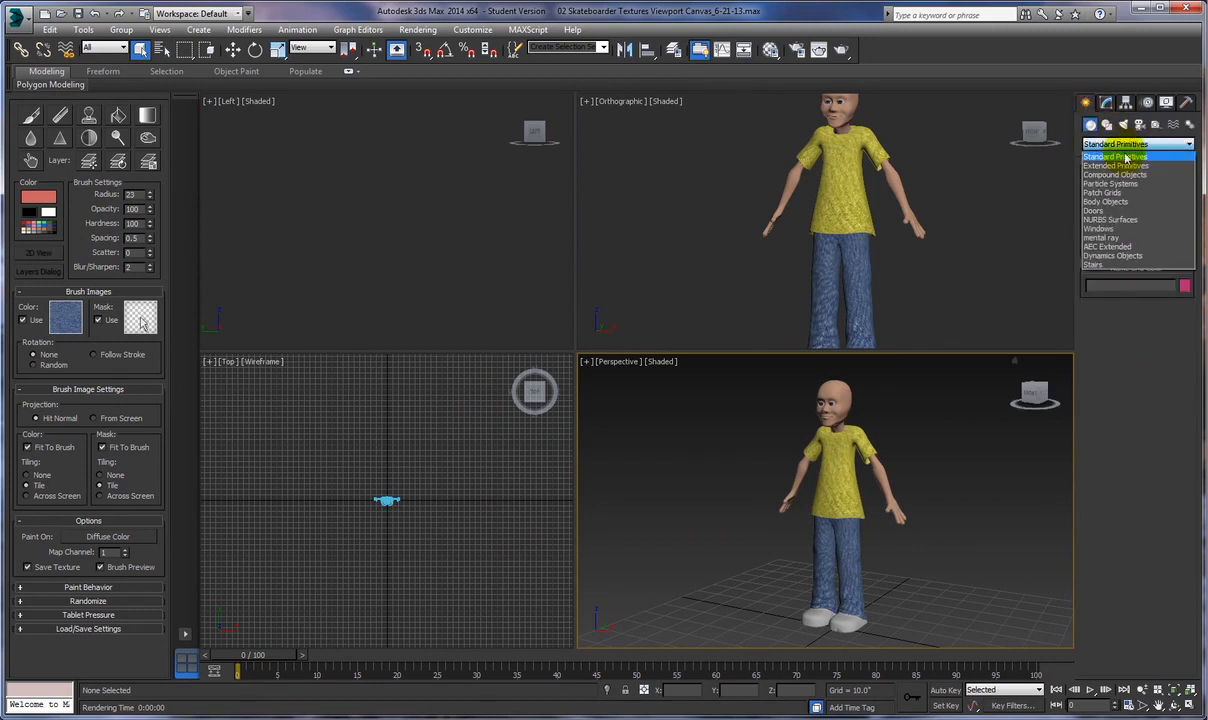
click(1127, 147)
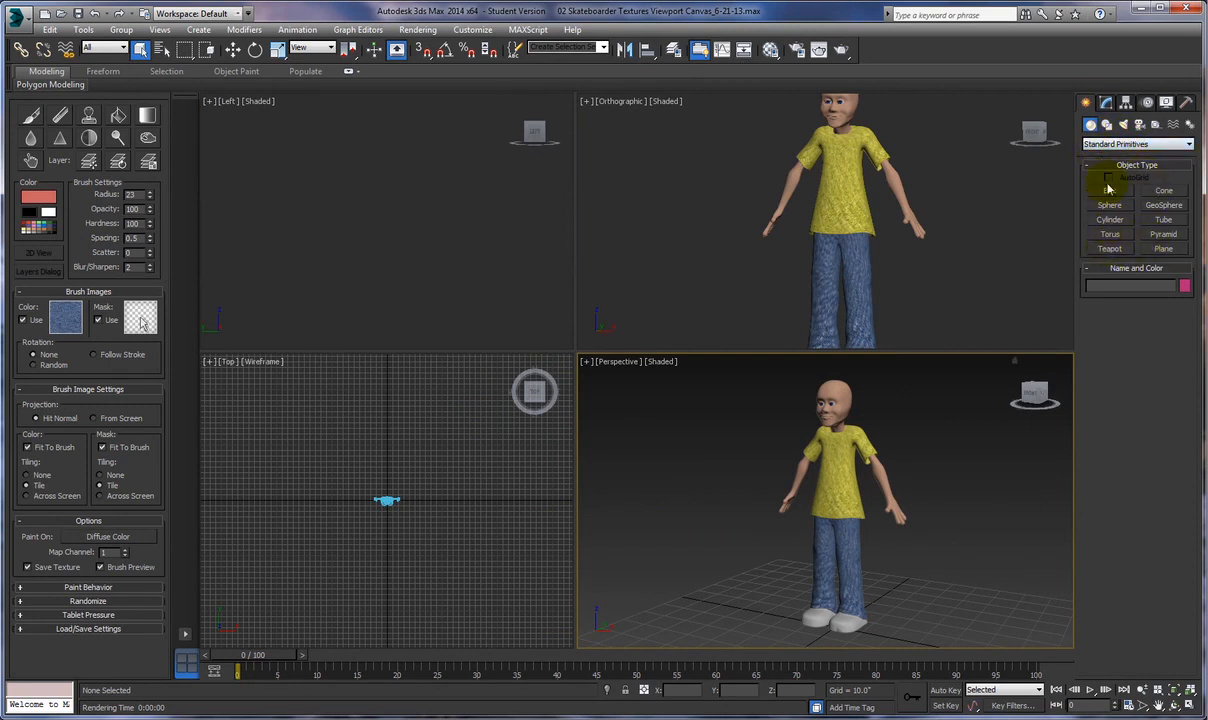
click(1123, 124)
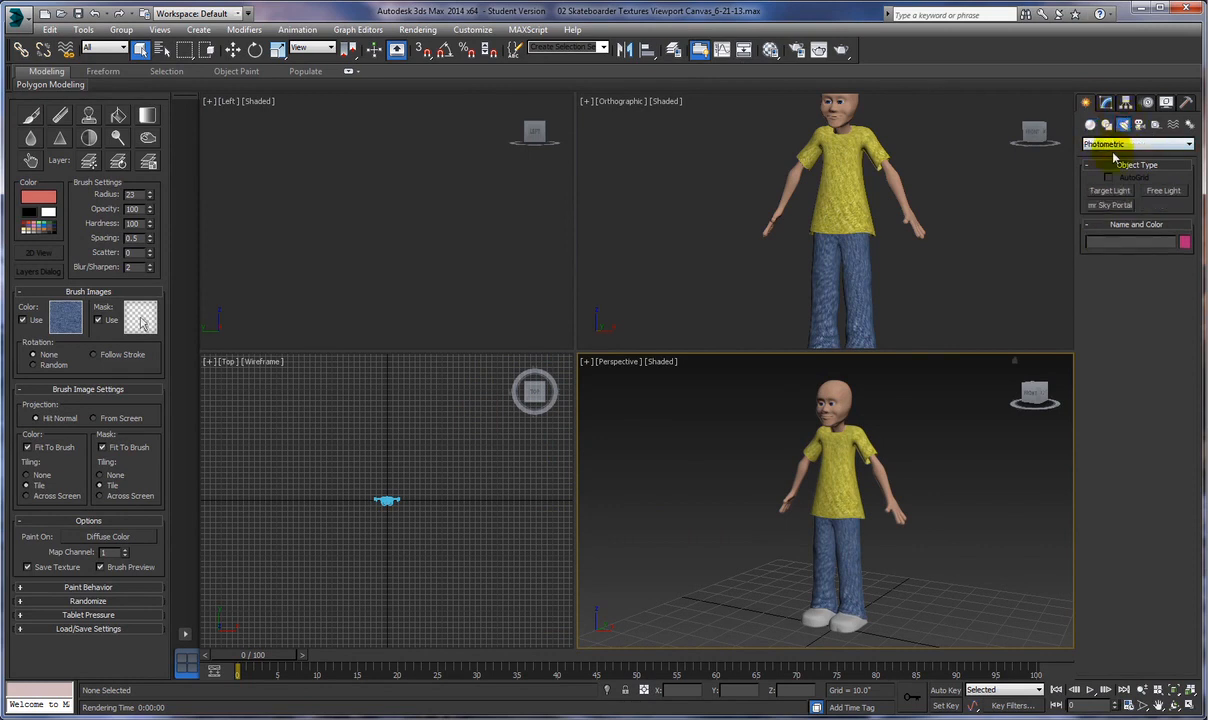
click(1130, 144)
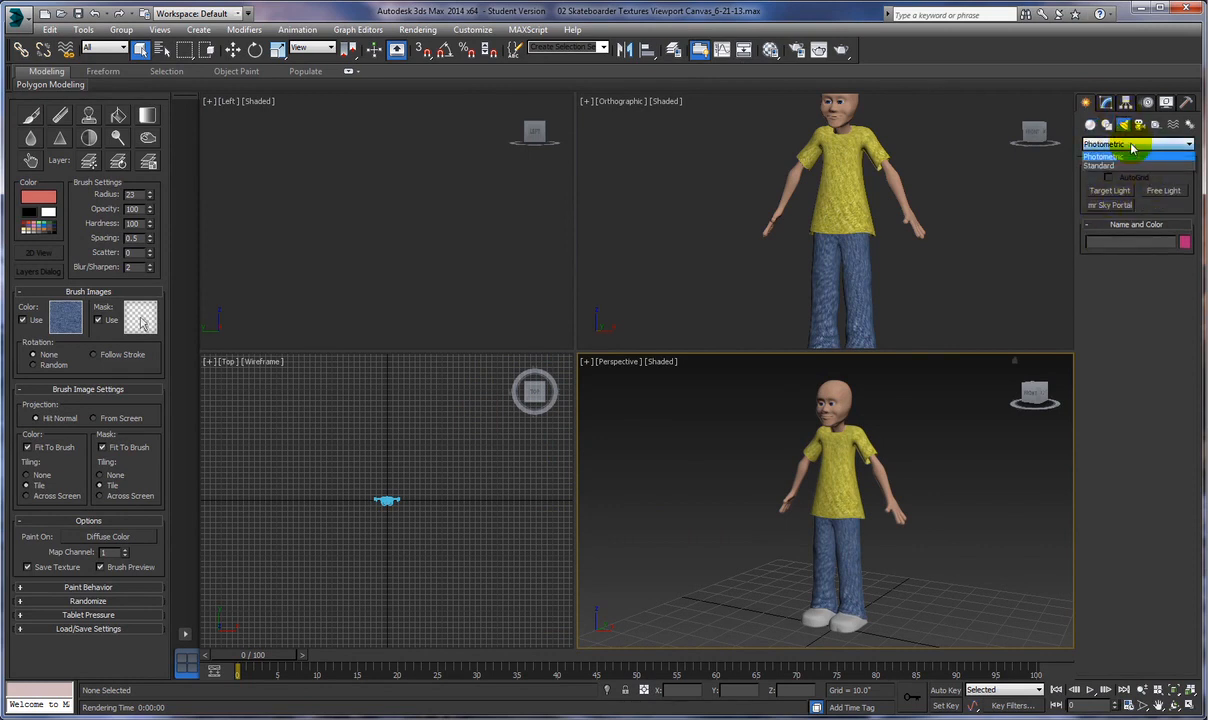
click(1122, 166)
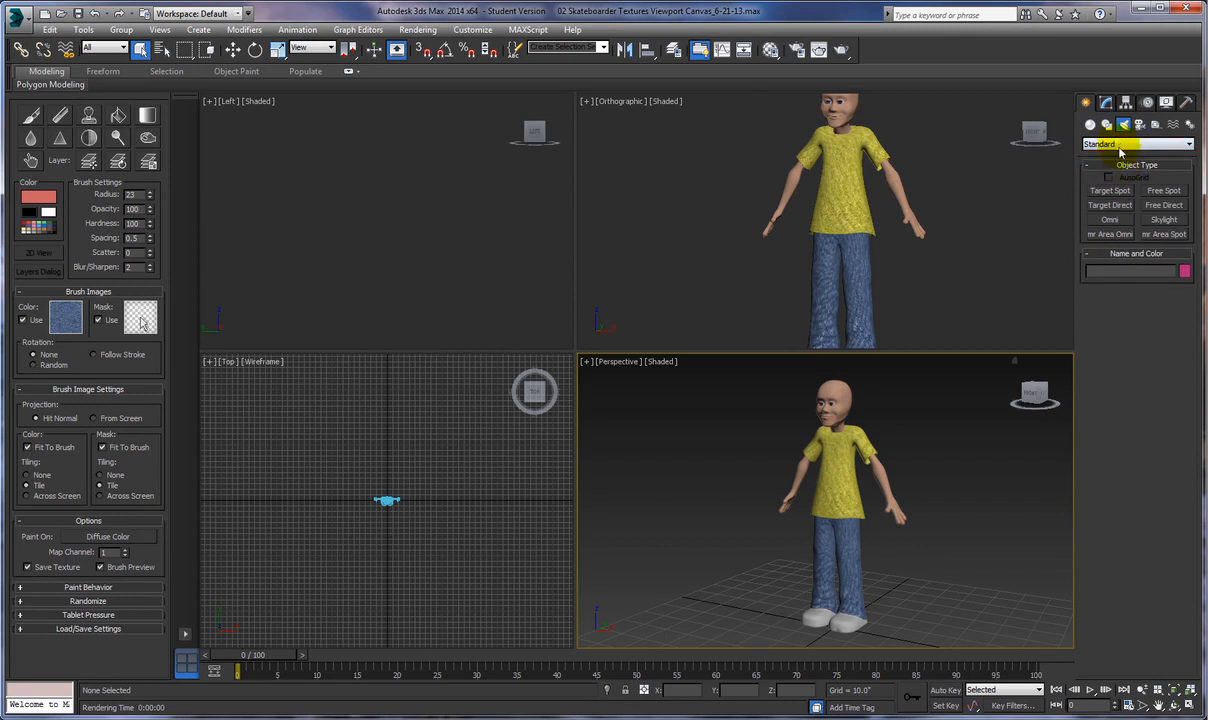
click(1110, 194)
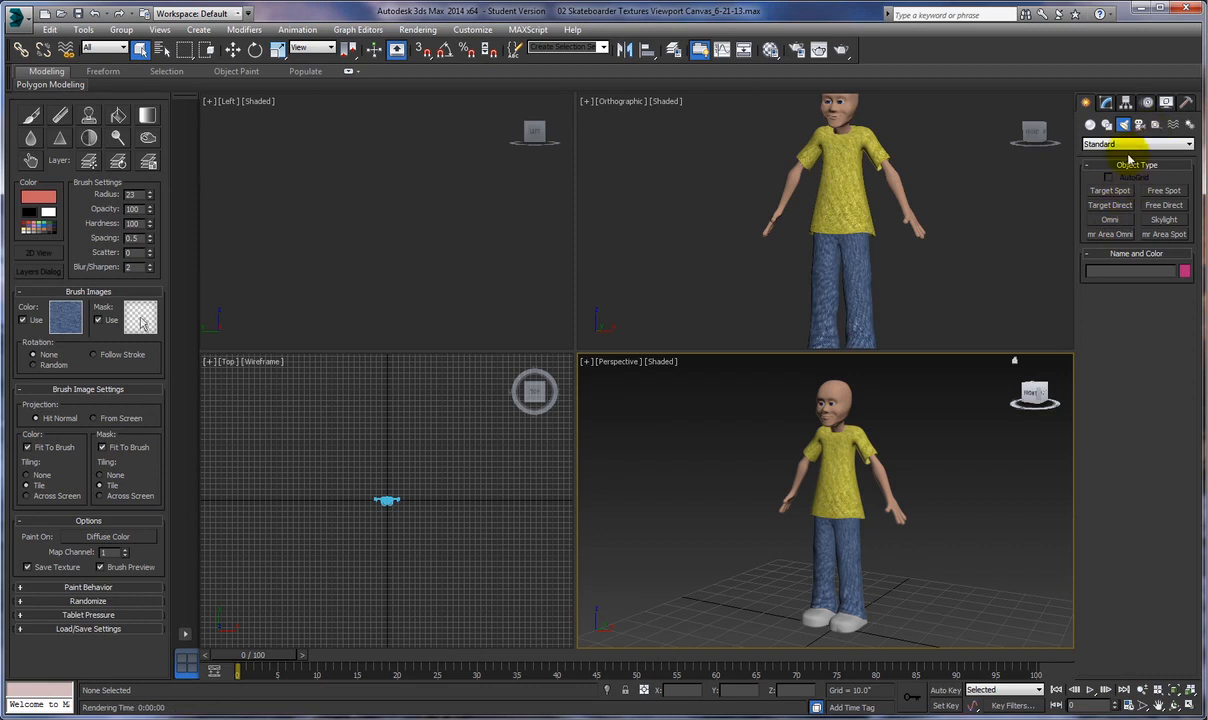
click(1110, 220)
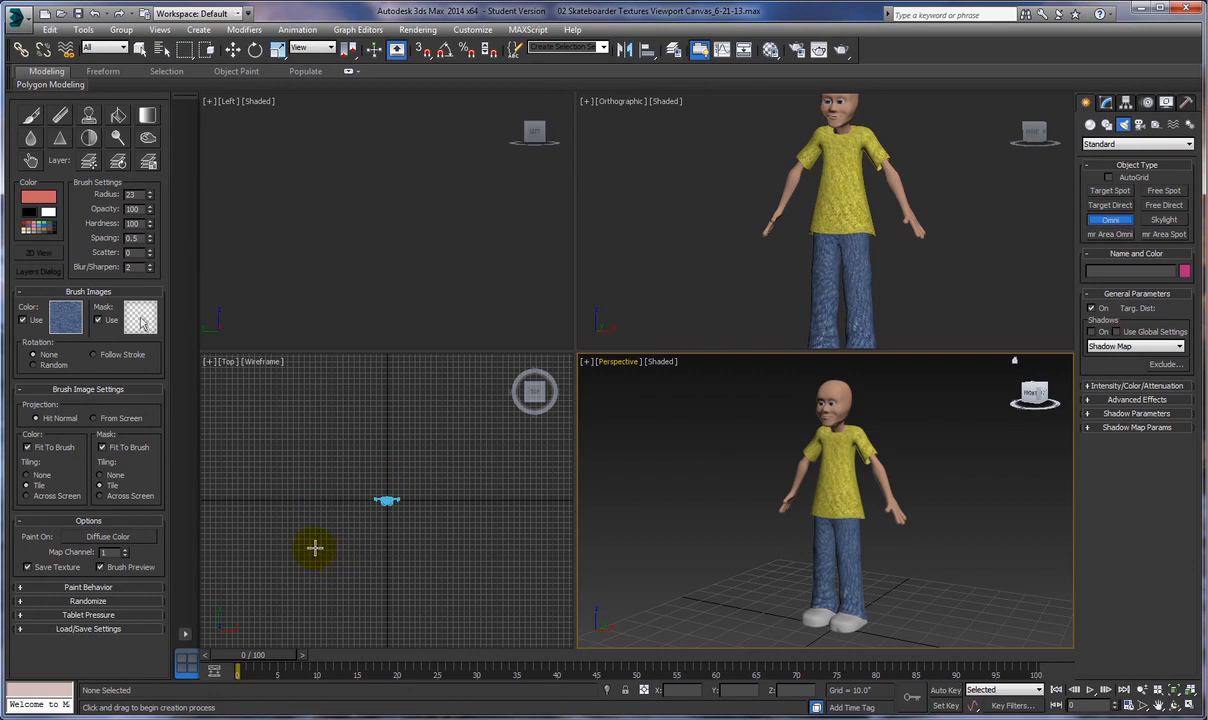
click(315, 547)
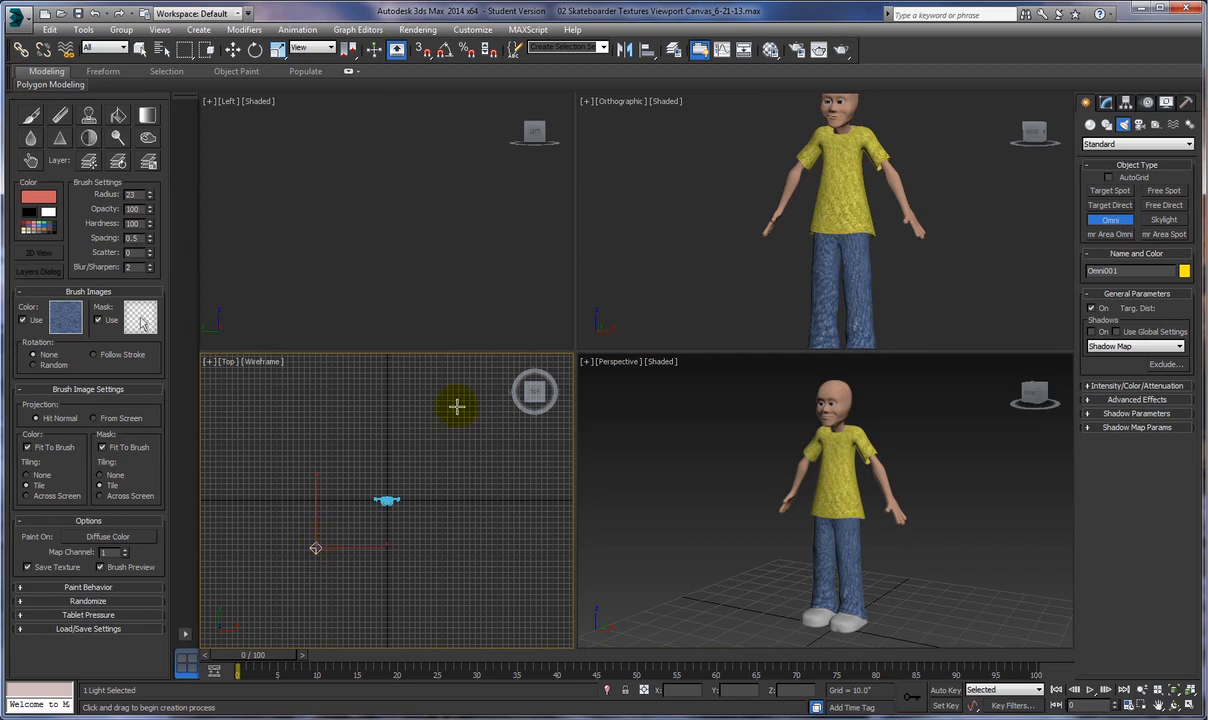
Step: Move the Omni light straight up in the Orthographic view to a height of about 87"
right_click(636, 246)
scroll(647, 254, down, 4)
scroll(647, 254, up, 2)
scroll(768, 240, up, 2)
middle_drag(647, 254, 811, 237)
scroll(768, 240, down, 4)
scroll(770, 241, up, 2)
click(232, 49)
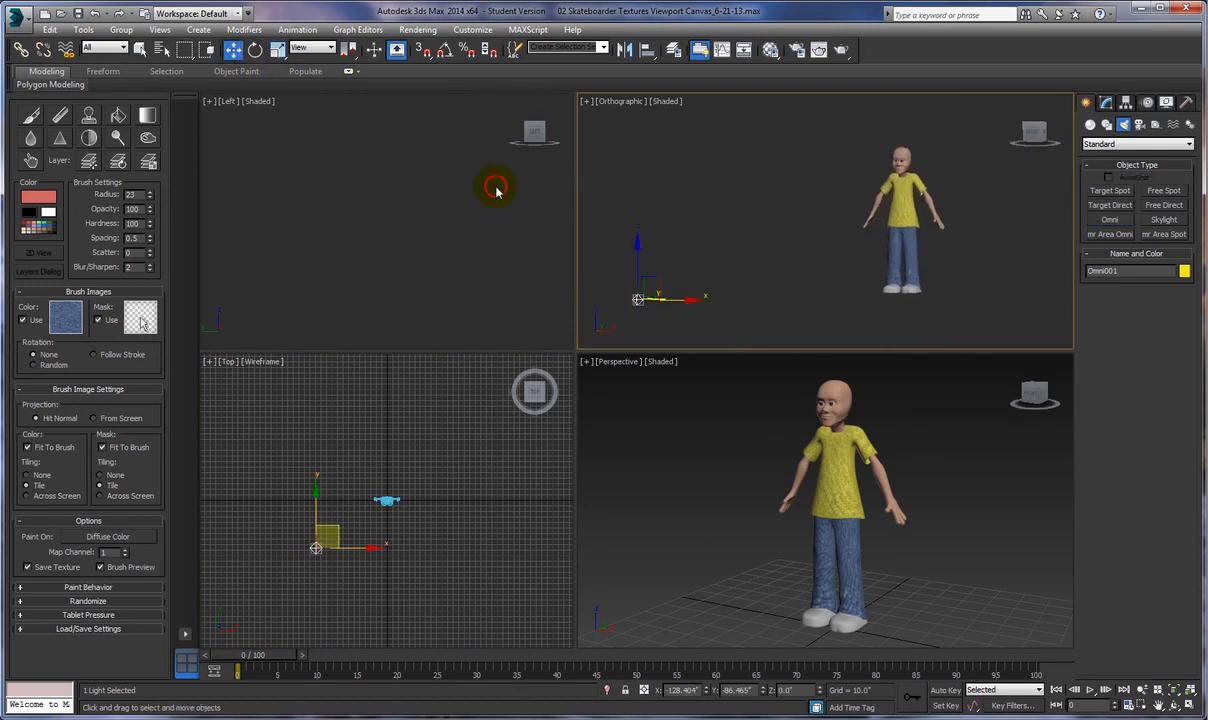
drag(637, 276, 639, 121)
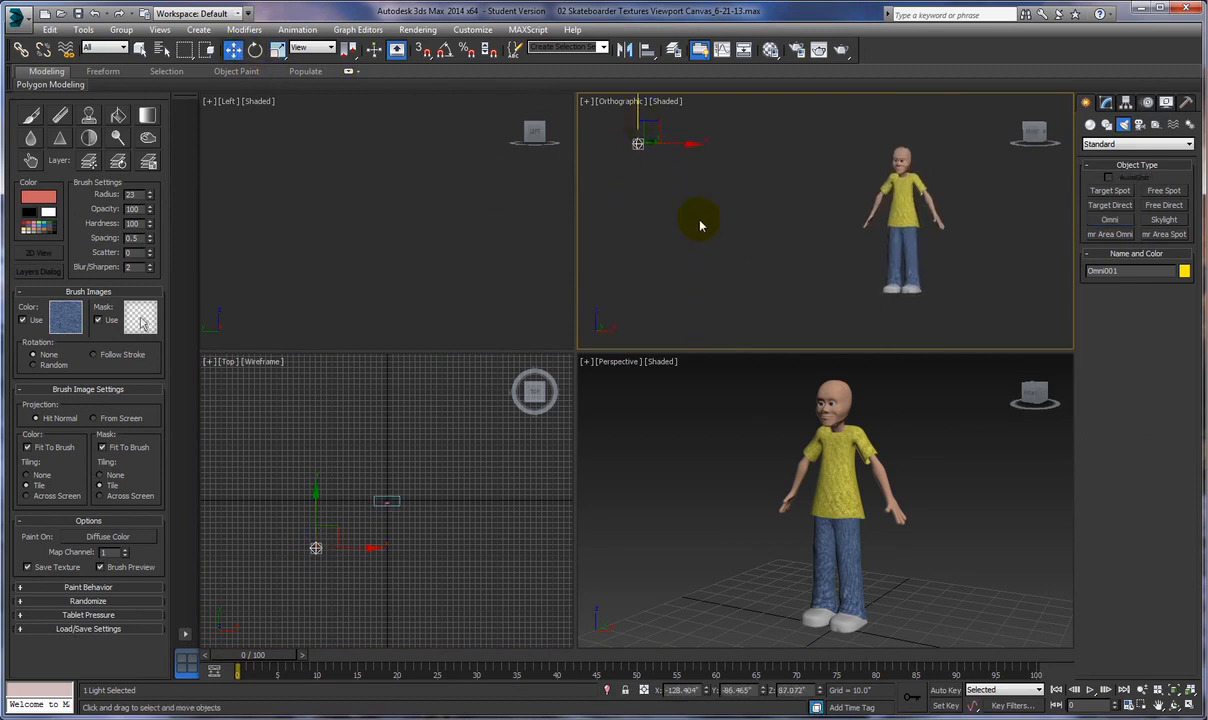
Step: Raise the Omni light further along Z, high above the character, to about 169"
middle_drag(693, 210, 709, 336)
drag(646, 215, 647, 100)
middle_drag(735, 221, 714, 294)
click(629, 139)
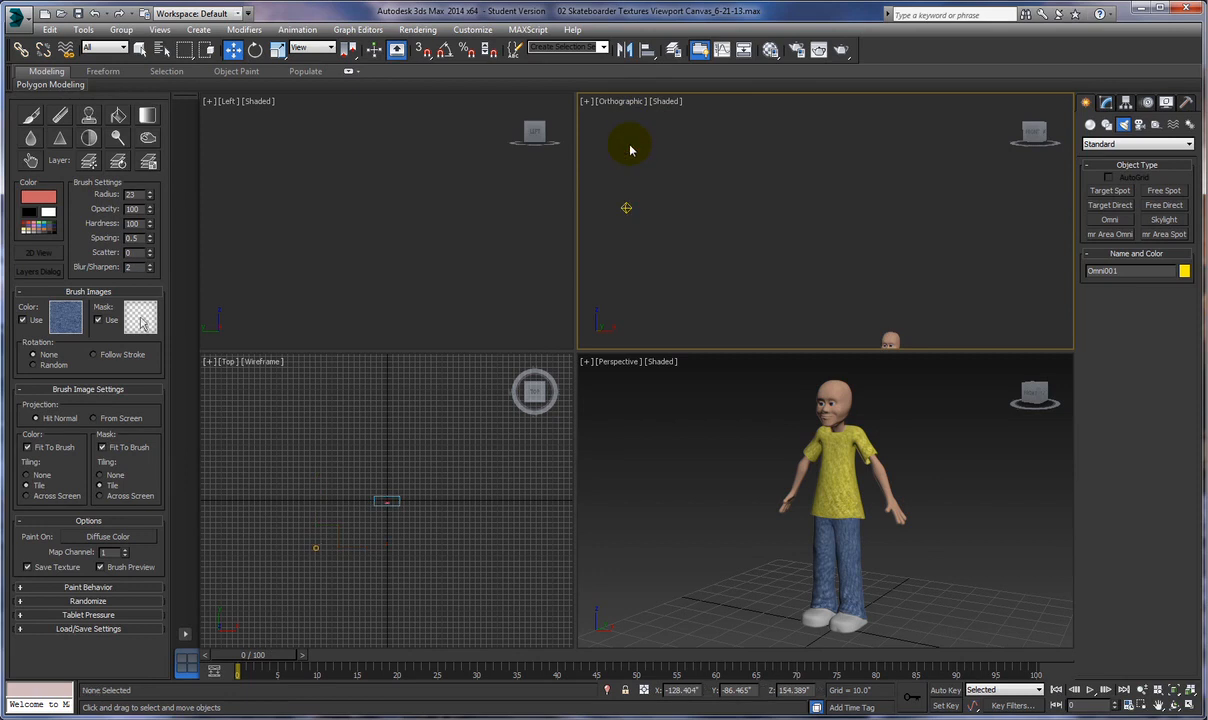
click(626, 207)
drag(626, 168, 625, 142)
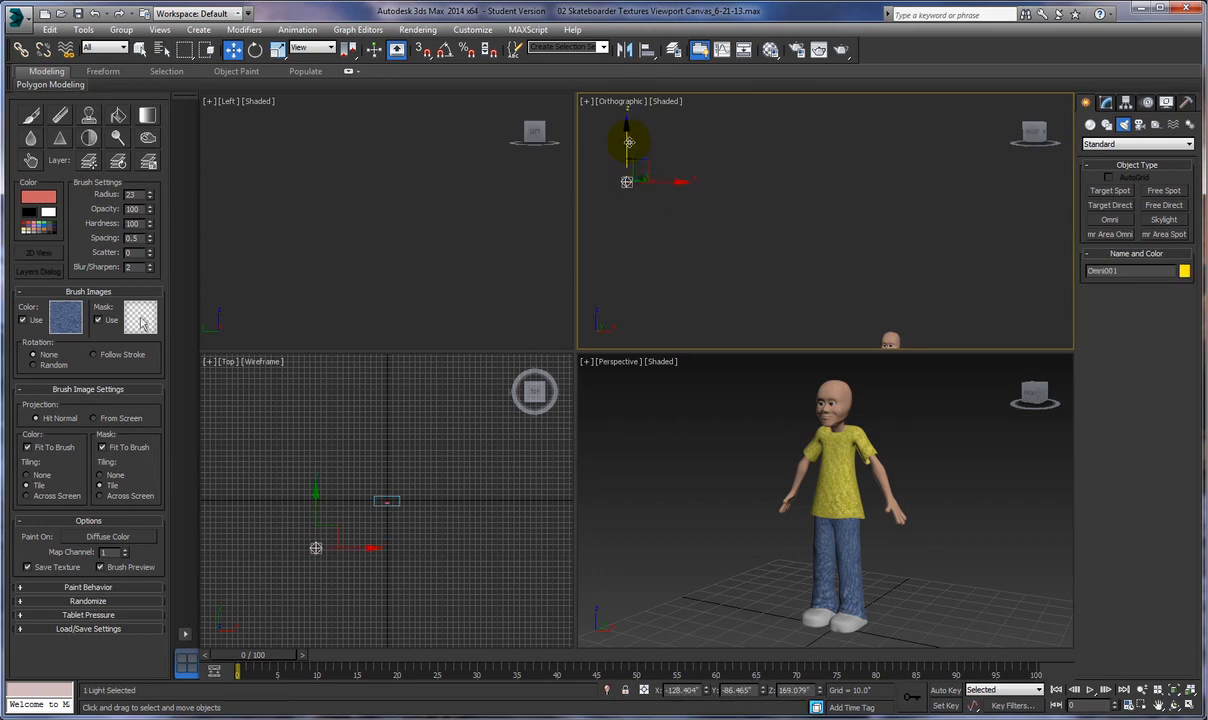
Step: Turn on shadows for the Omni light, using the Shadow Map type
middle_drag(722, 189, 727, 88)
scroll(728, 96, down, 2)
middle_drag(731, 150, 733, 209)
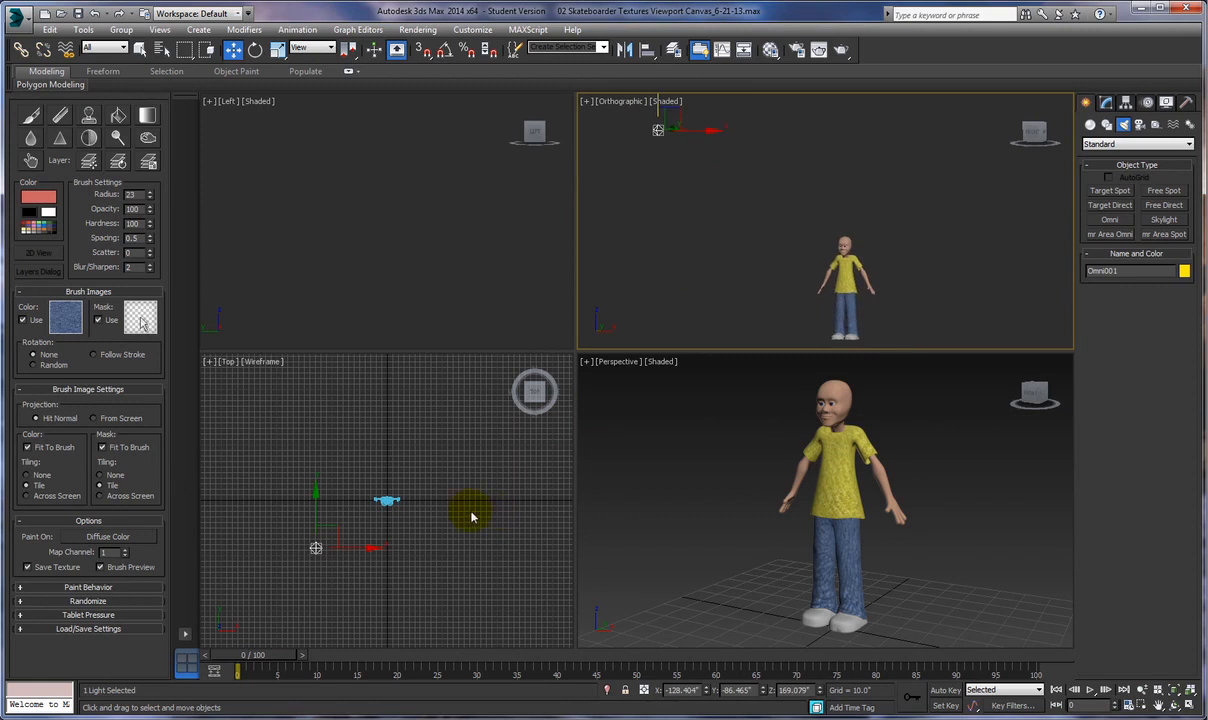
click(1105, 104)
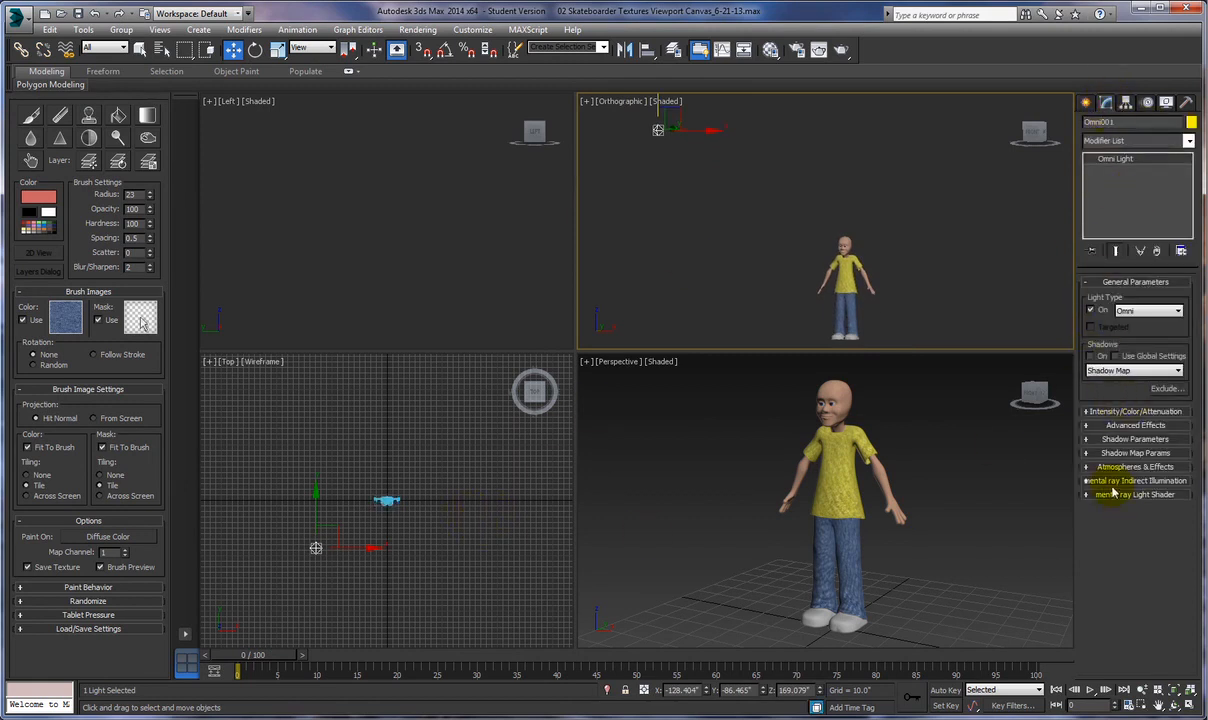
click(1091, 357)
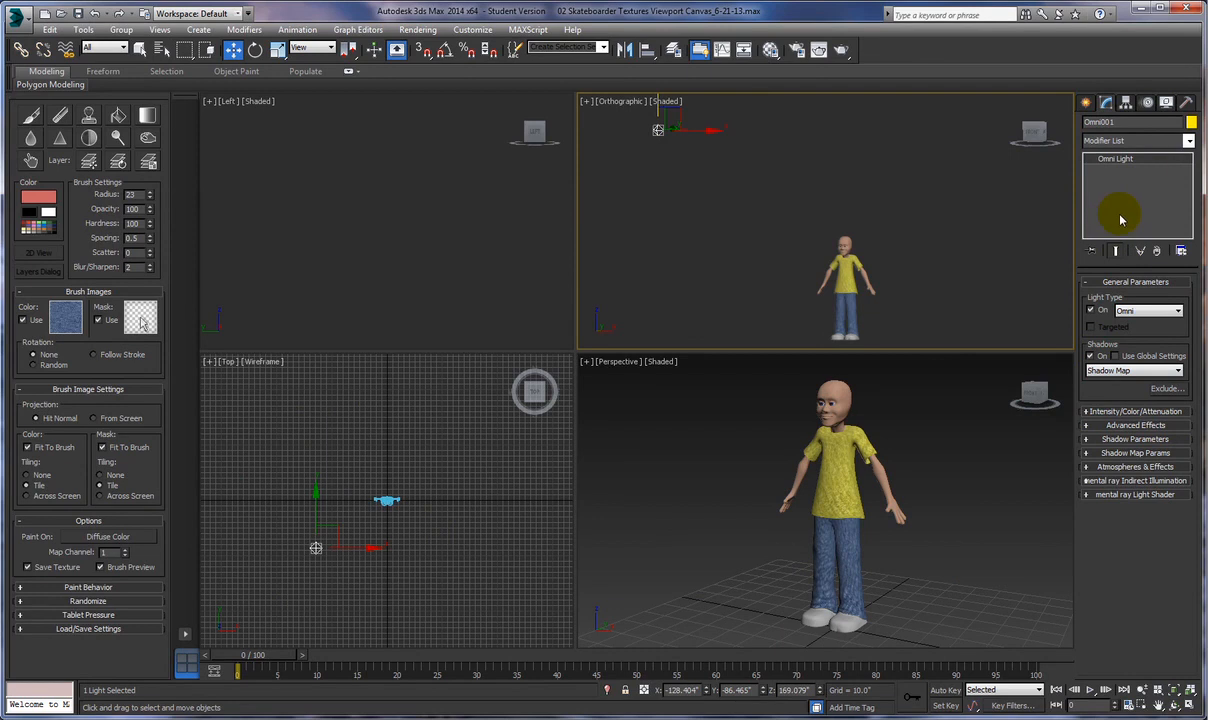
Step: Create a ground plane about 338" long and 319" wide around the character in the Top view
click(1086, 103)
click(1090, 124)
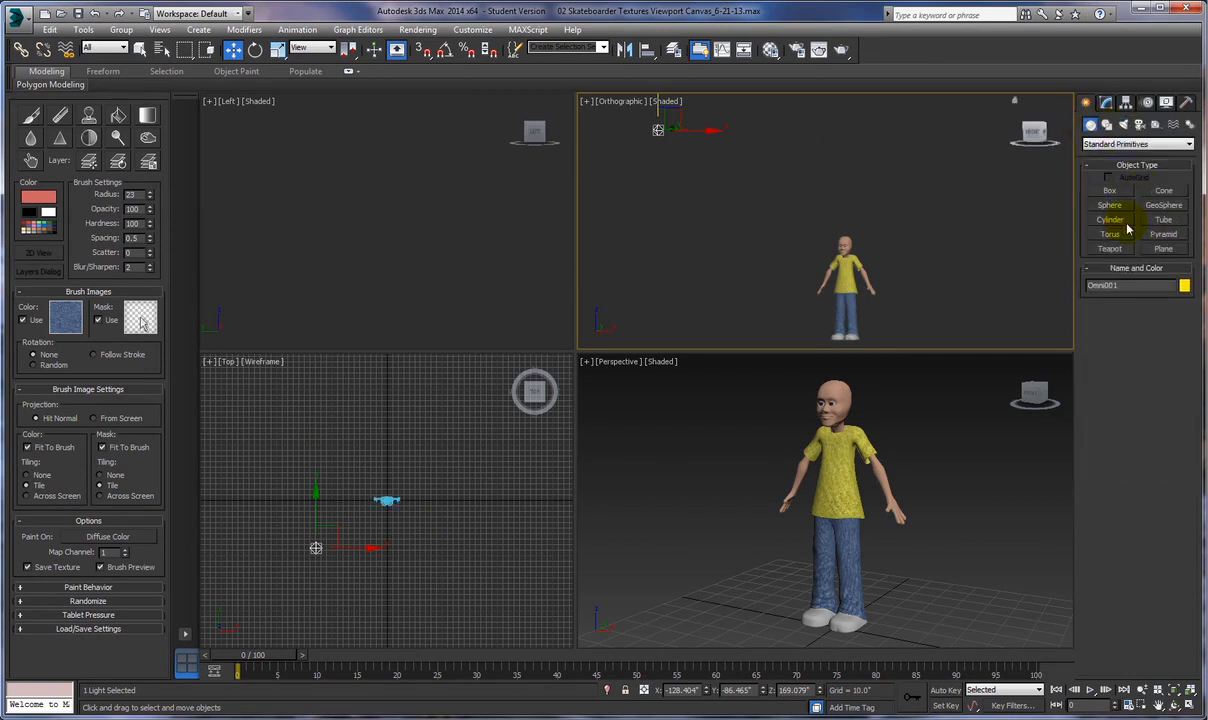
click(1164, 248)
drag(297, 421, 473, 606)
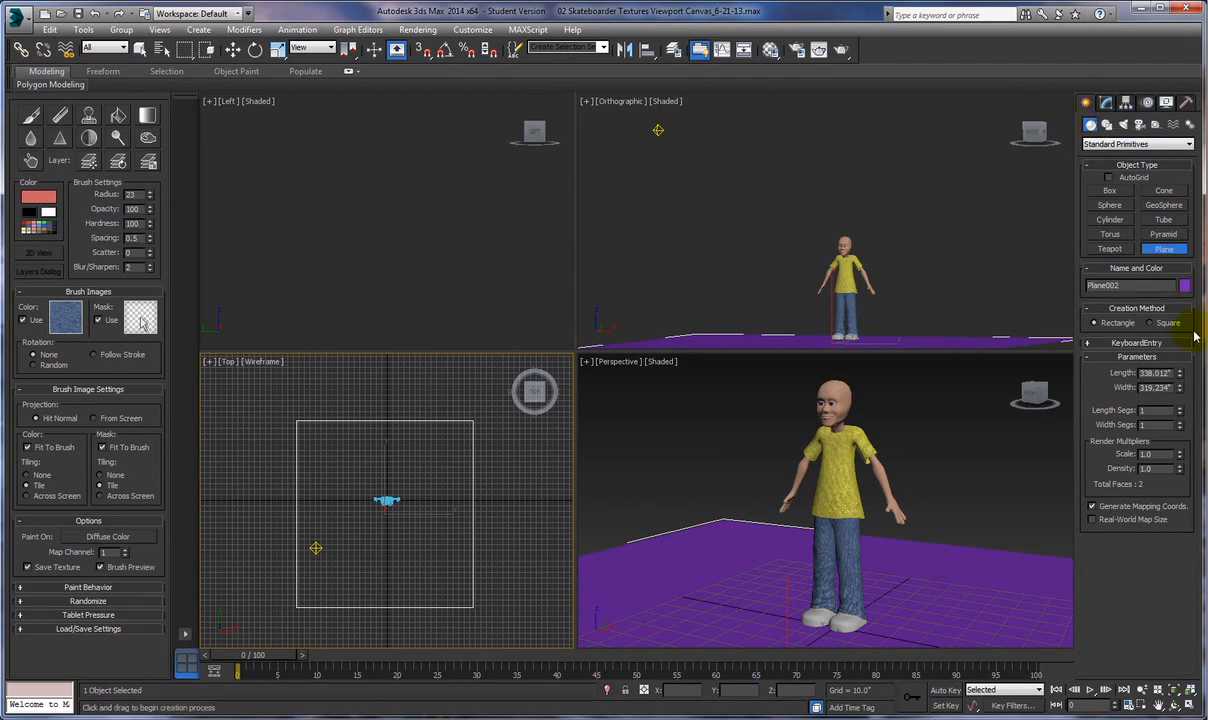
Step: Change the ground plane's object color to grey from the basic 3ds Max palette
click(1185, 285)
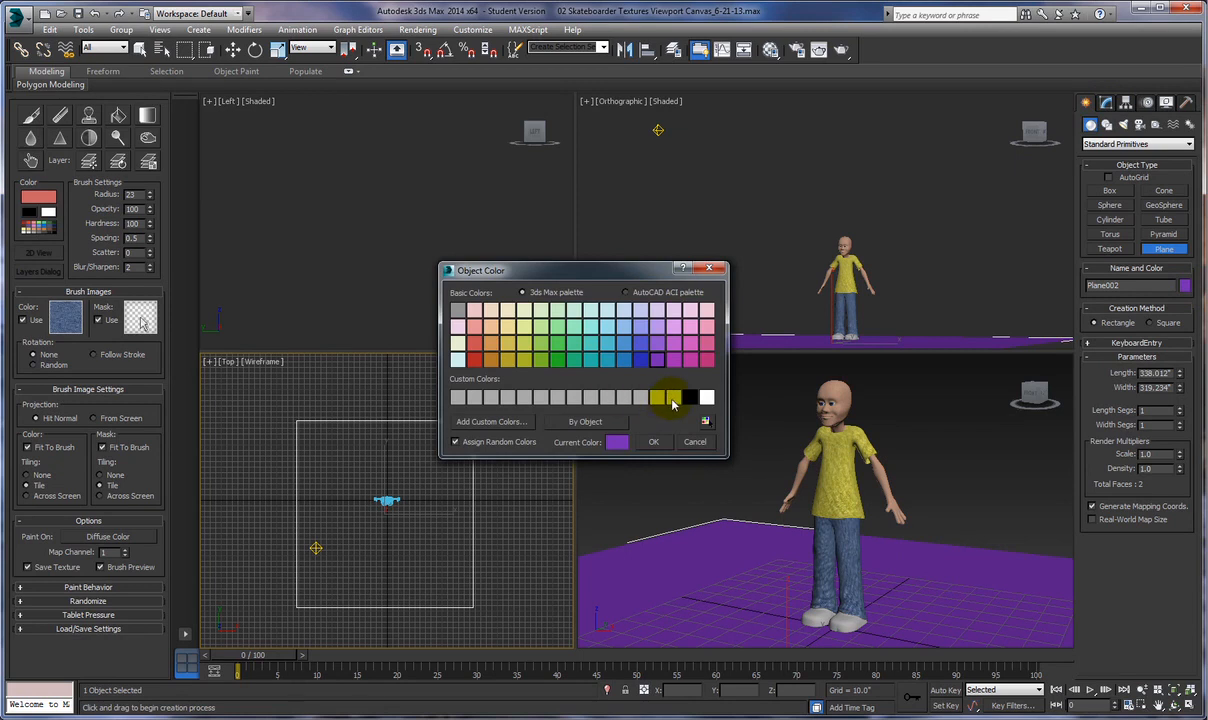
click(457, 311)
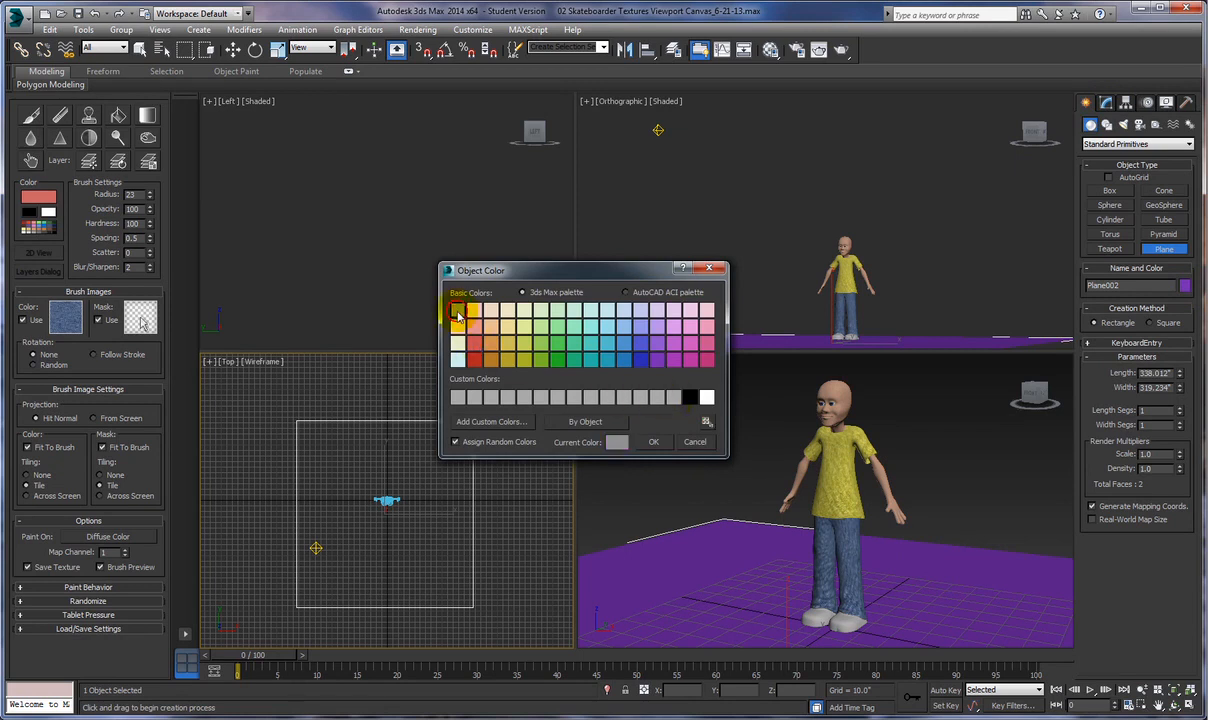
click(652, 441)
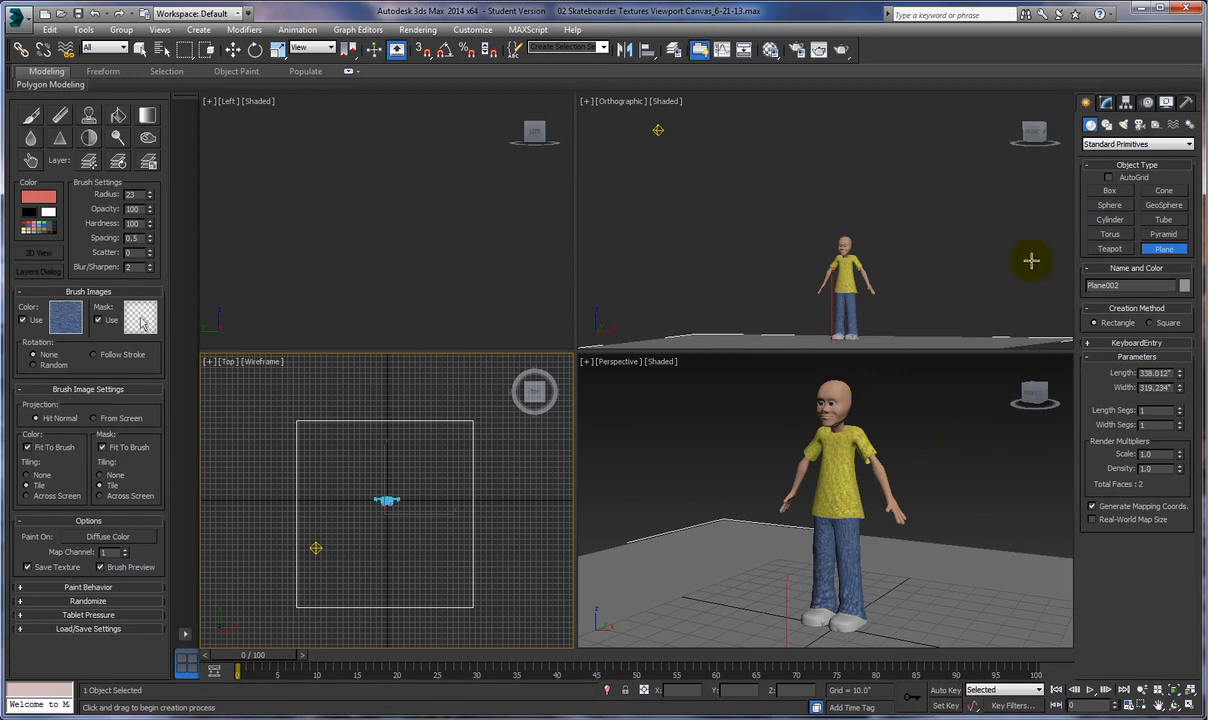
Step: Place a second Omni light on the opposite side of the character from the first and raise it to a height of about 38"
click(1122, 124)
click(1118, 220)
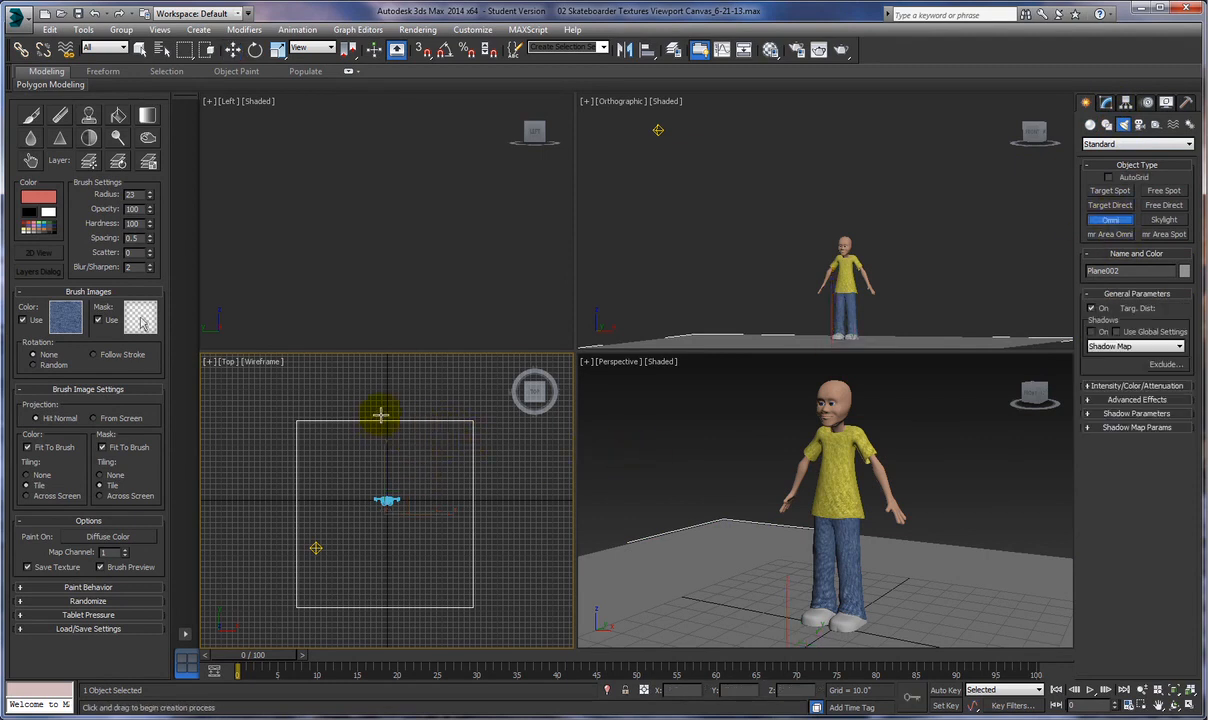
click(463, 520)
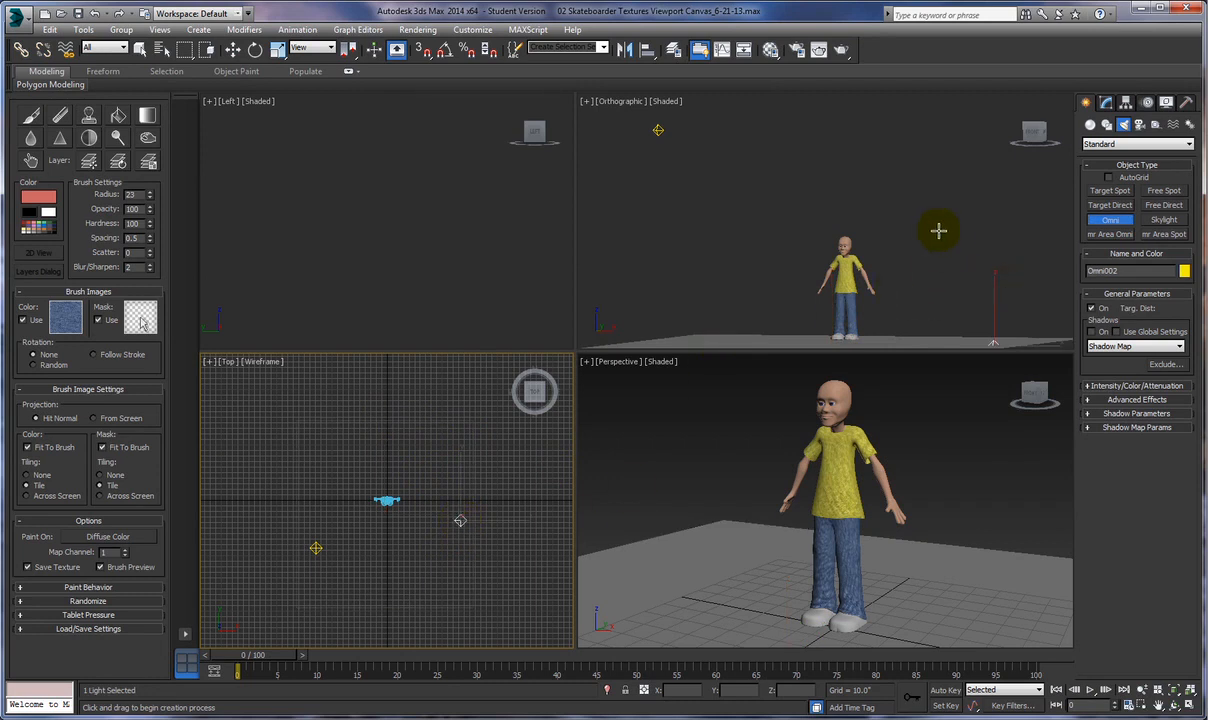
click(232, 49)
drag(996, 308, 996, 258)
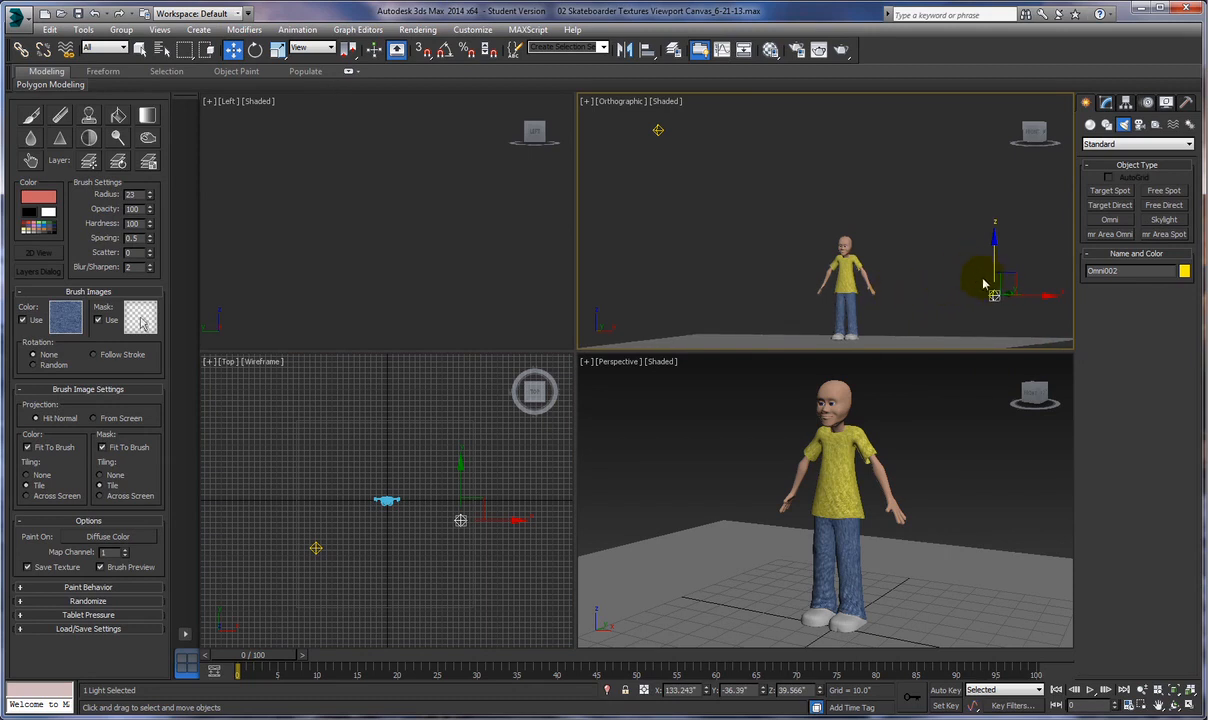
drag(995, 280, 995, 282)
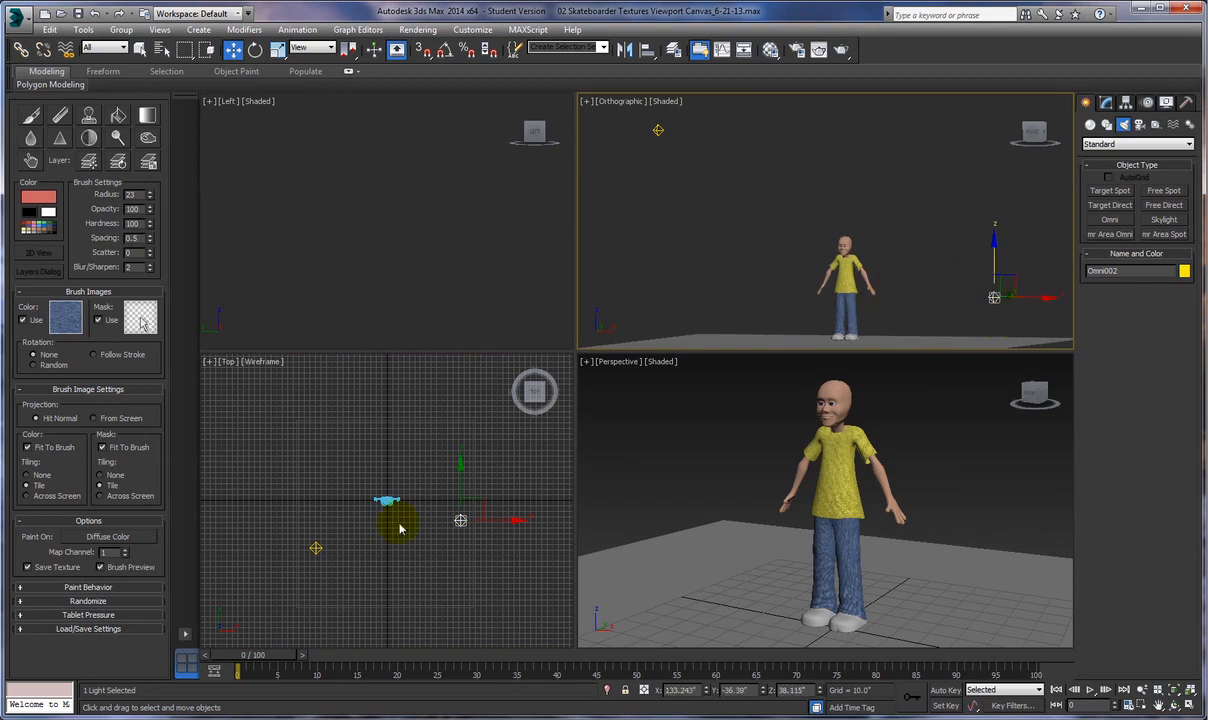
Step: Rename the first Omni light as Key Light and the second one as Fill Light
click(1106, 104)
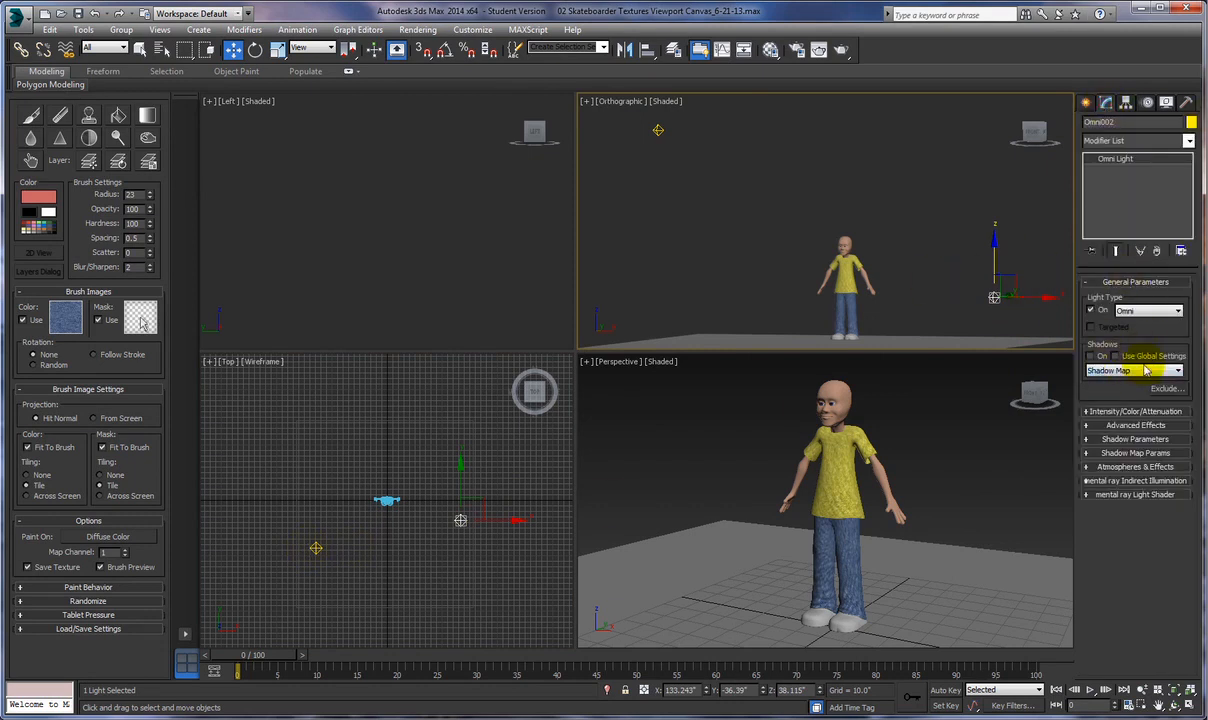
click(317, 547)
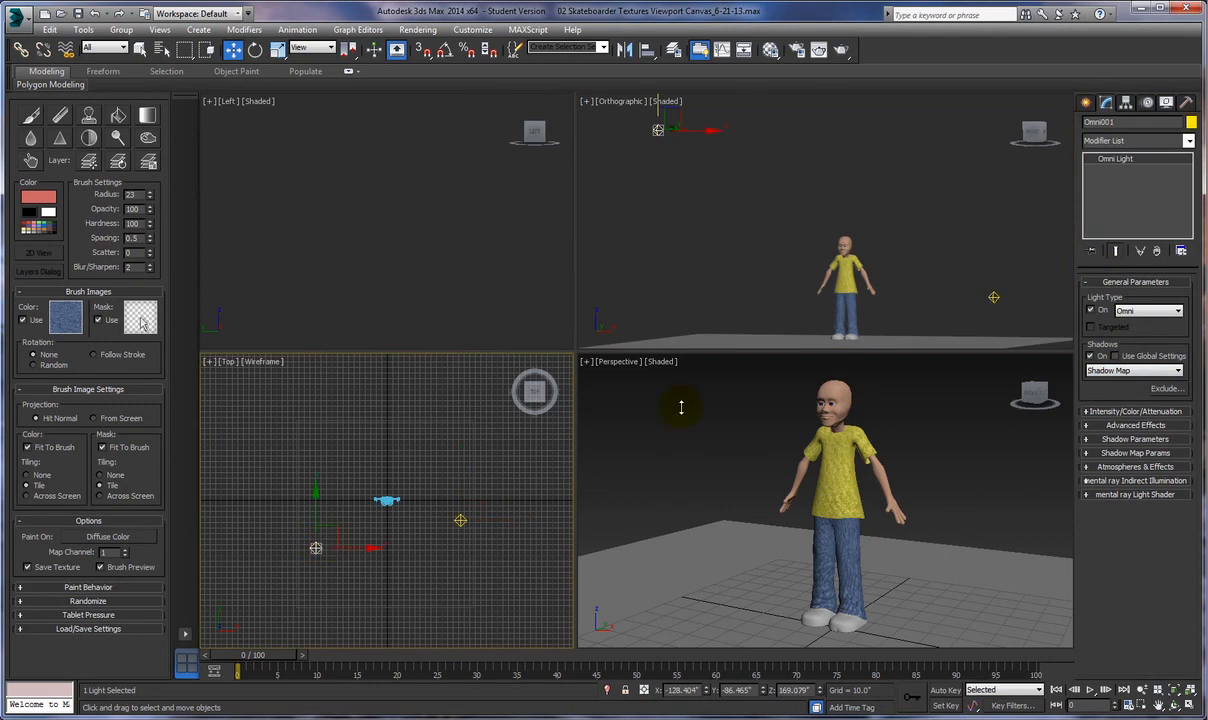
text(Key Light)
click(459, 518)
click(1140, 122)
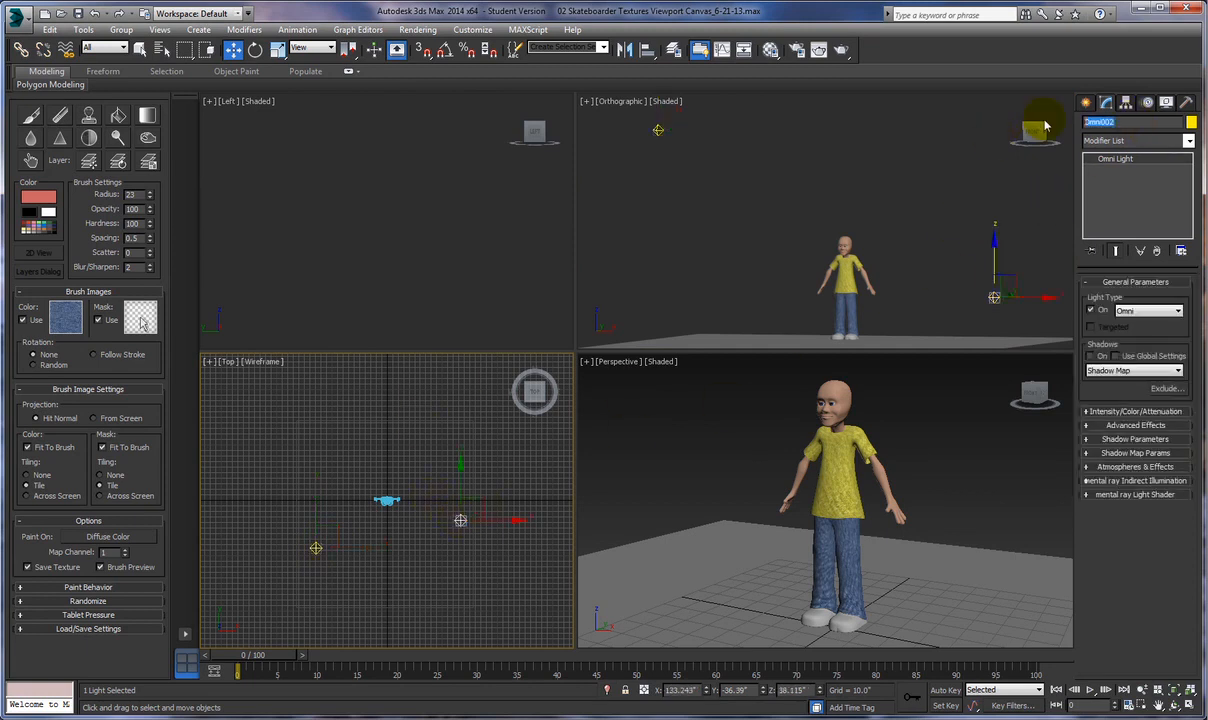
text(Fill Light)
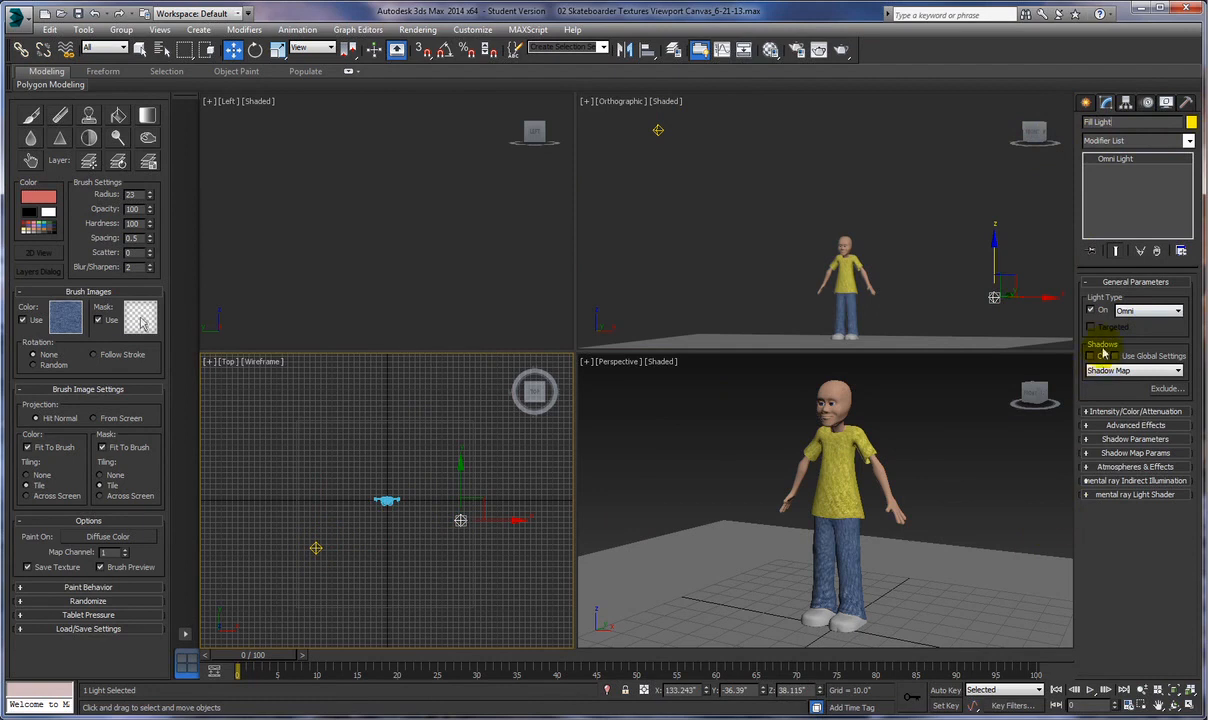
Step: Set the Fill Light's intensity multiplier to 0.4 and its light color to a pale blue
click(1108, 414)
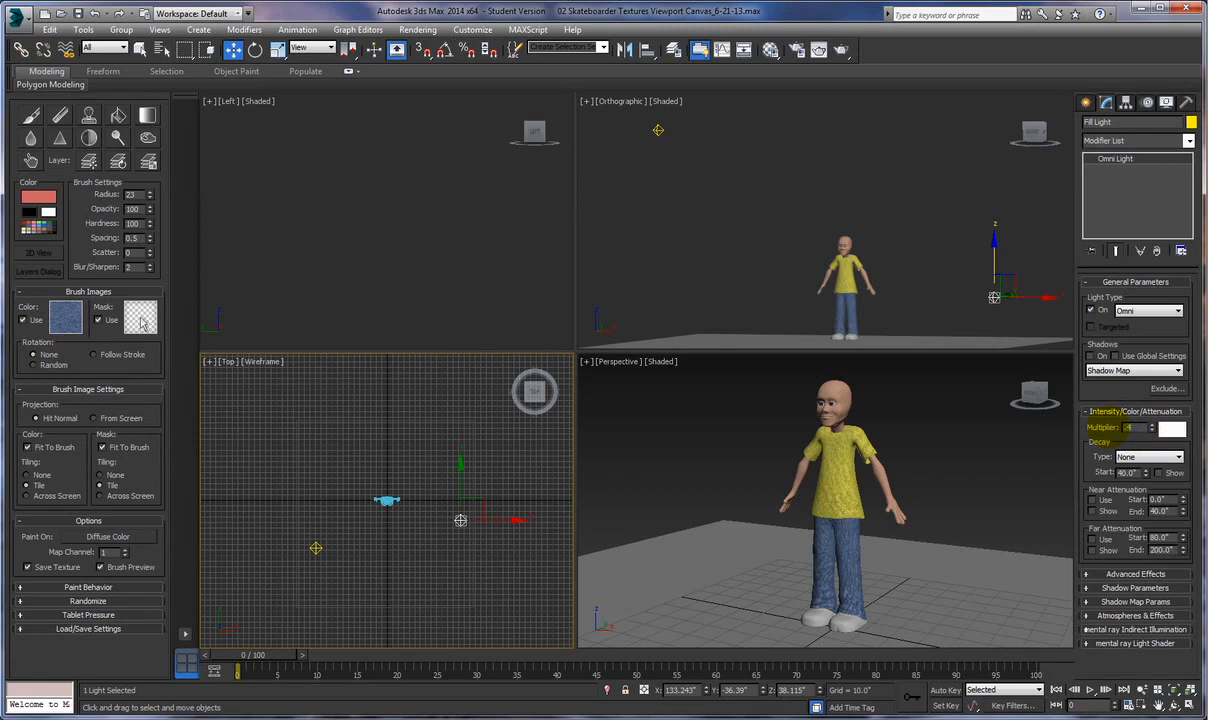
click(1172, 429)
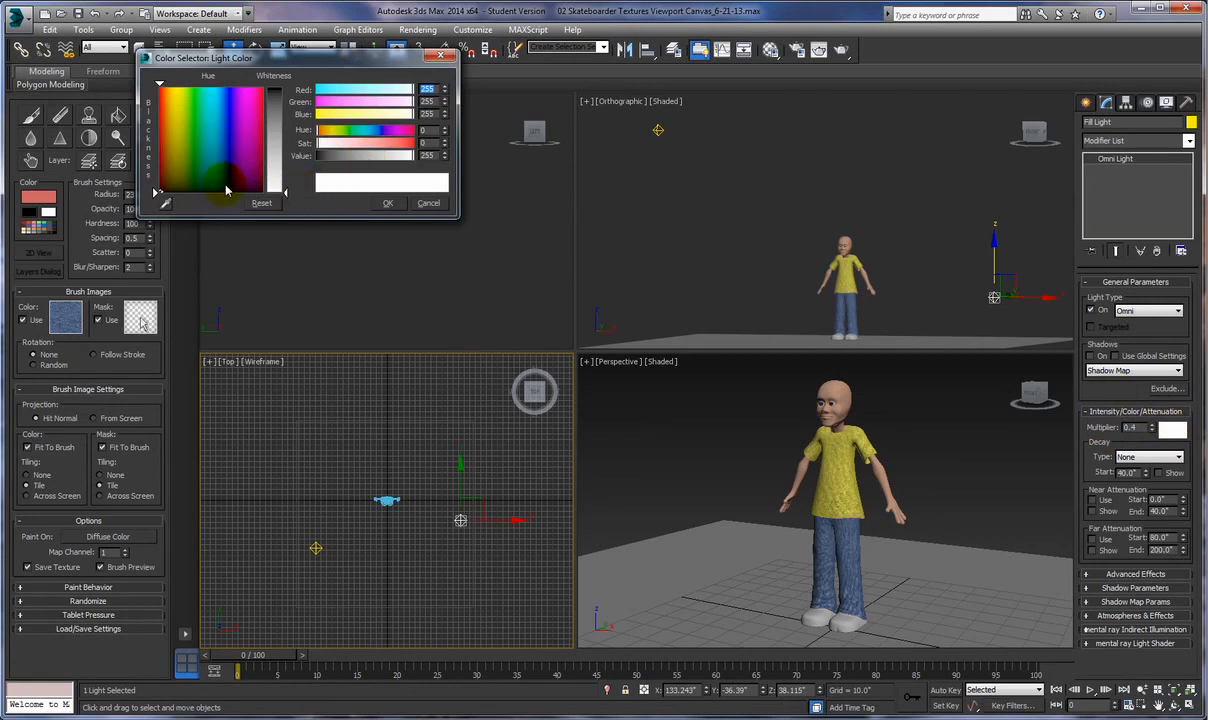
click(225, 186)
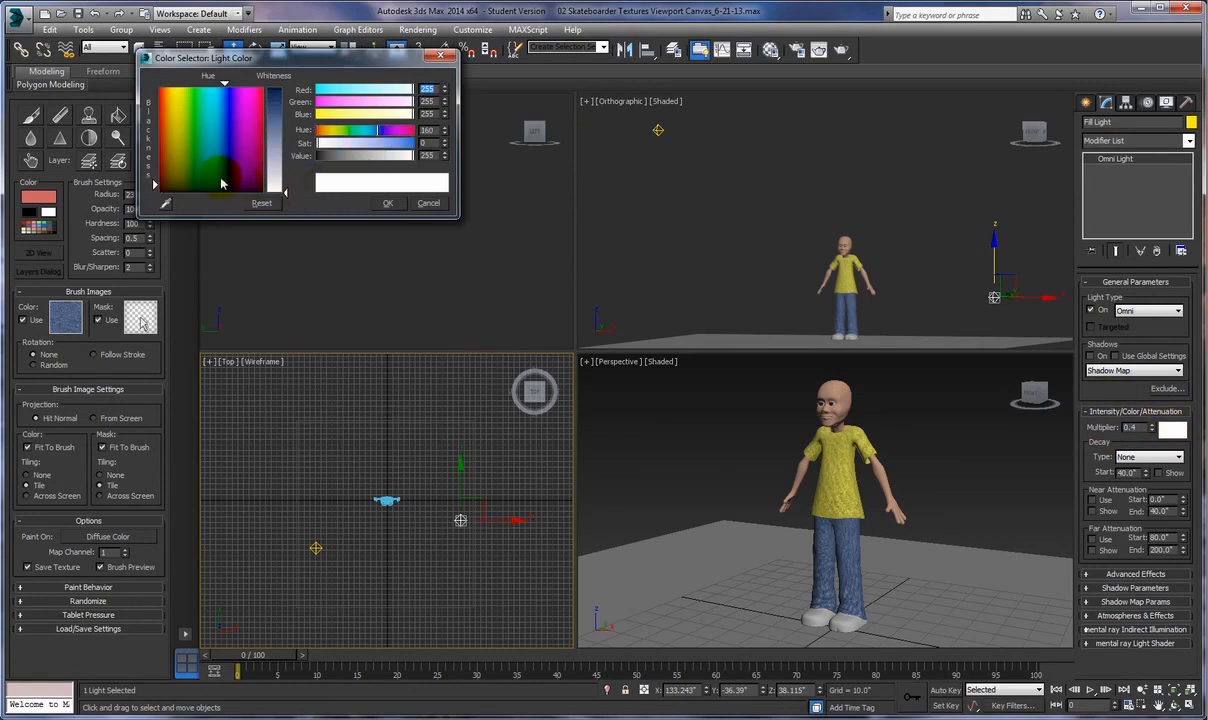
drag(225, 87, 212, 82)
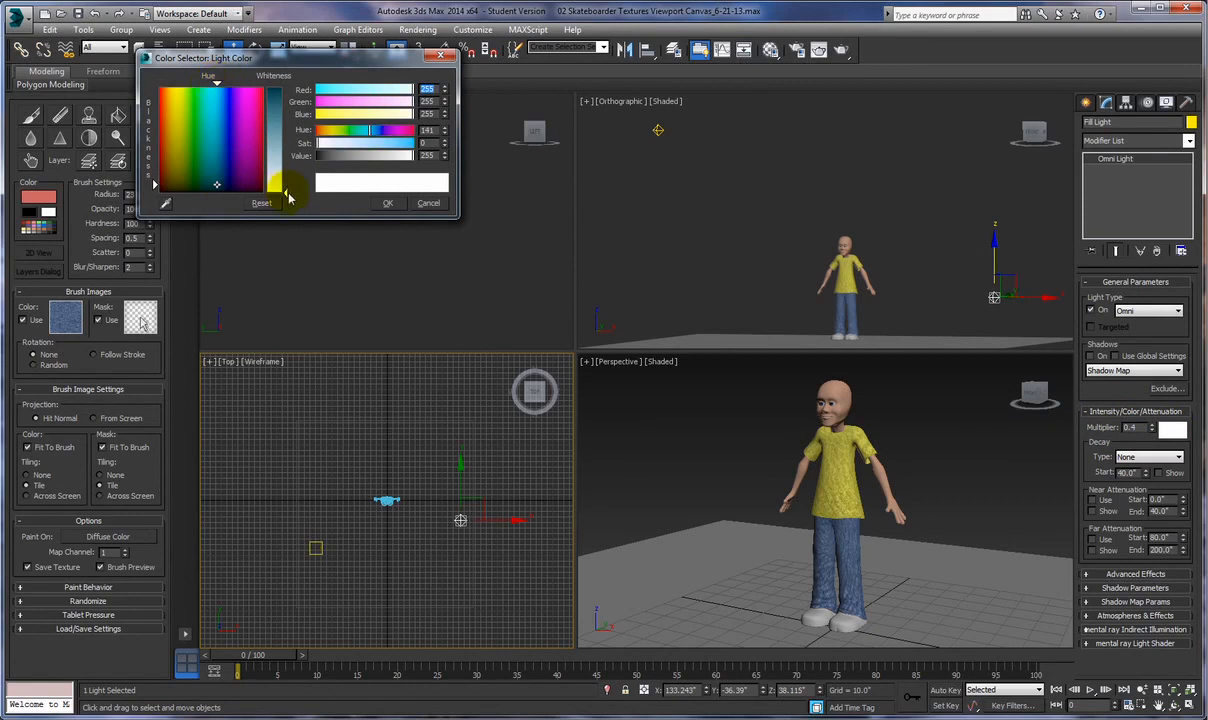
drag(276, 190, 285, 140)
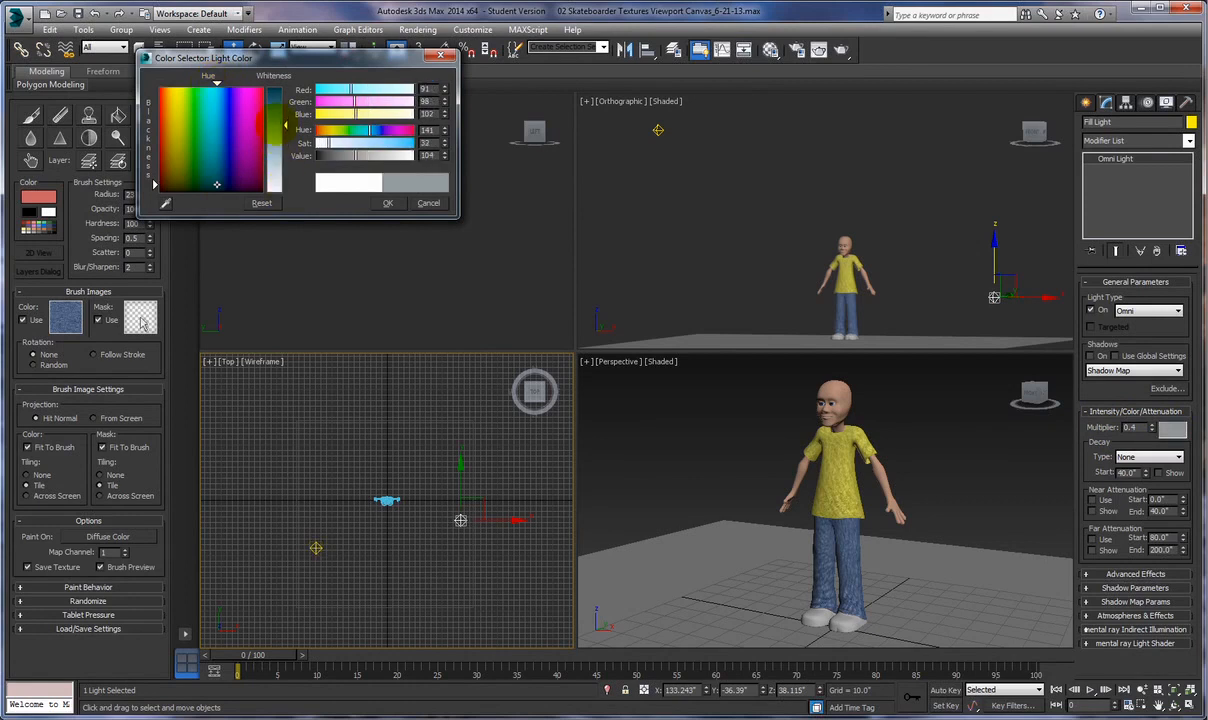
click(216, 181)
drag(216, 181, 217, 160)
click(395, 205)
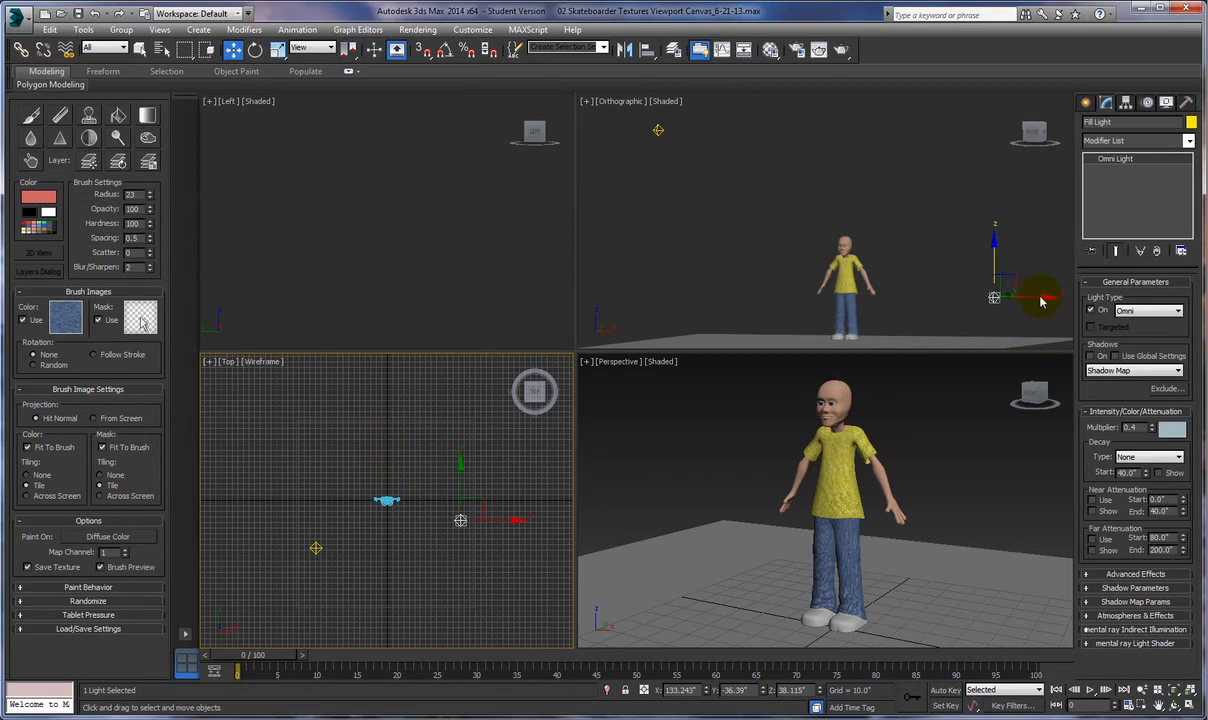
Step: Place a third Omni light directly behind the character in the Top view and raise it to a height of about 60"
click(1087, 104)
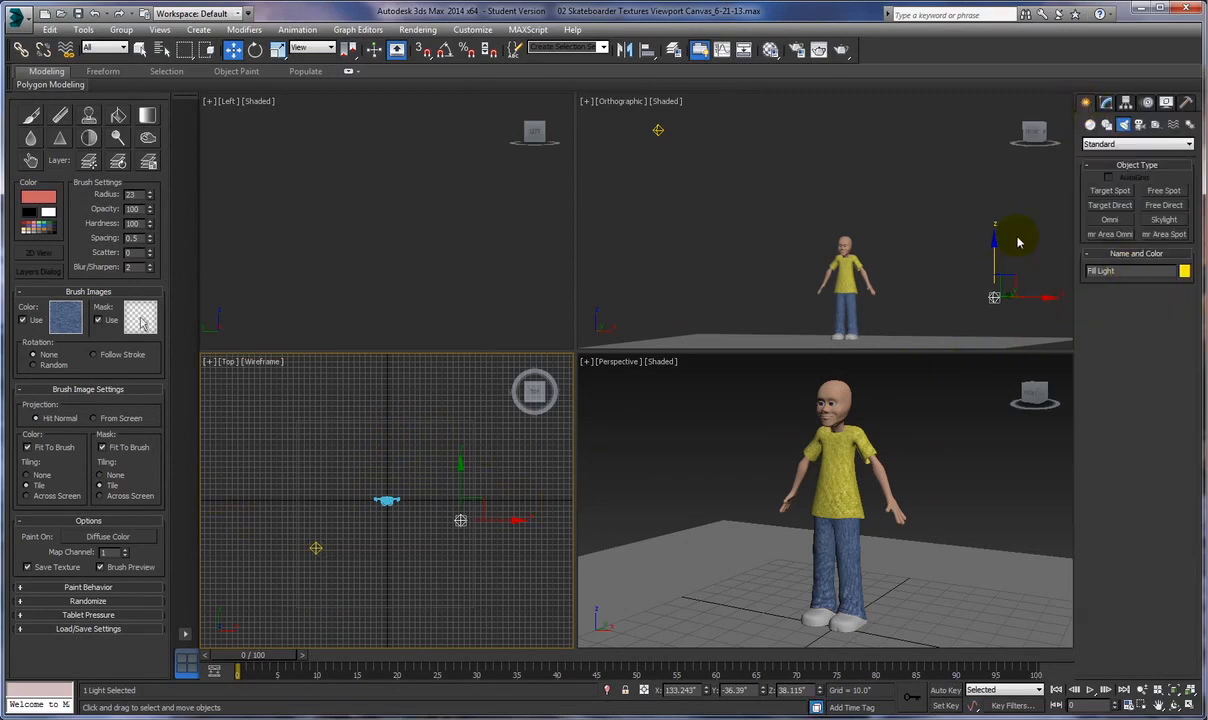
click(1110, 219)
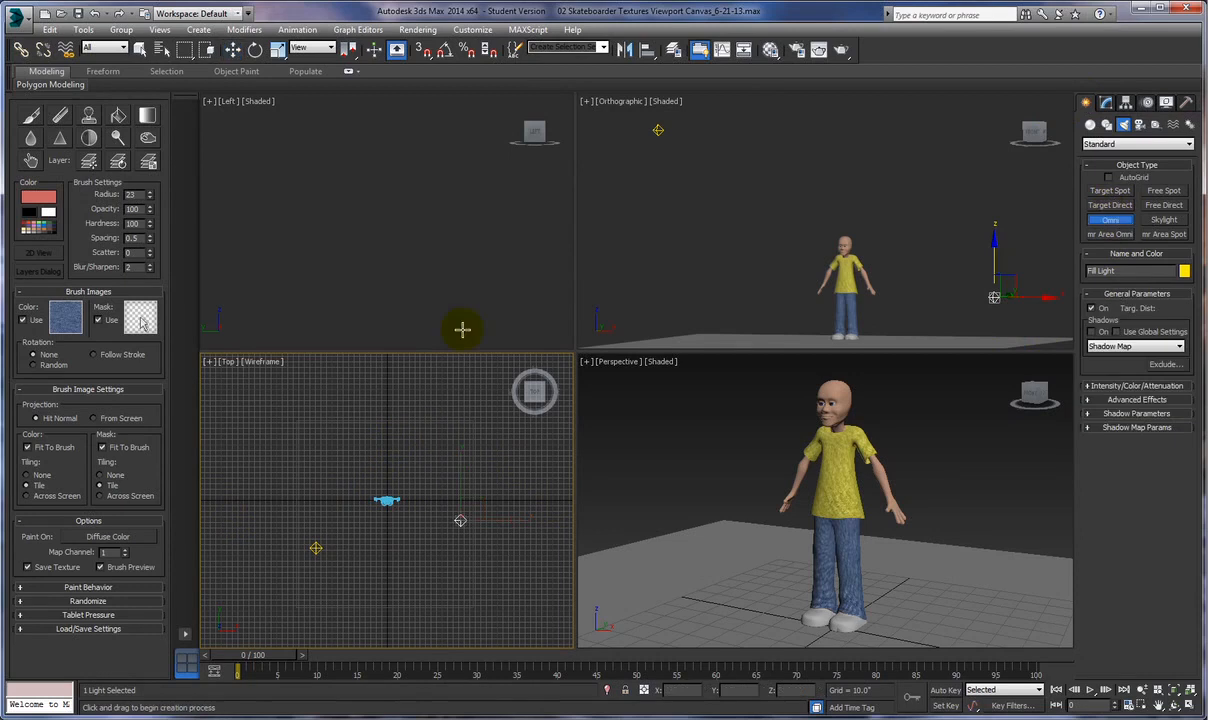
click(386, 422)
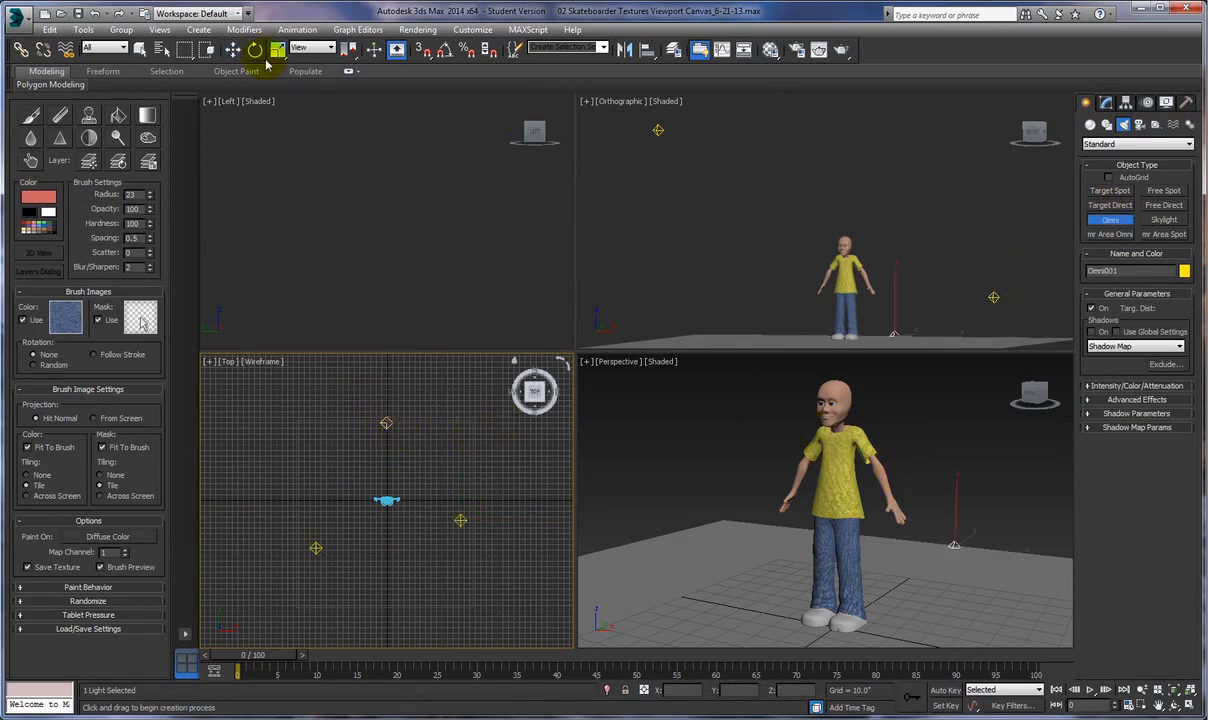
click(234, 50)
drag(971, 505, 938, 387)
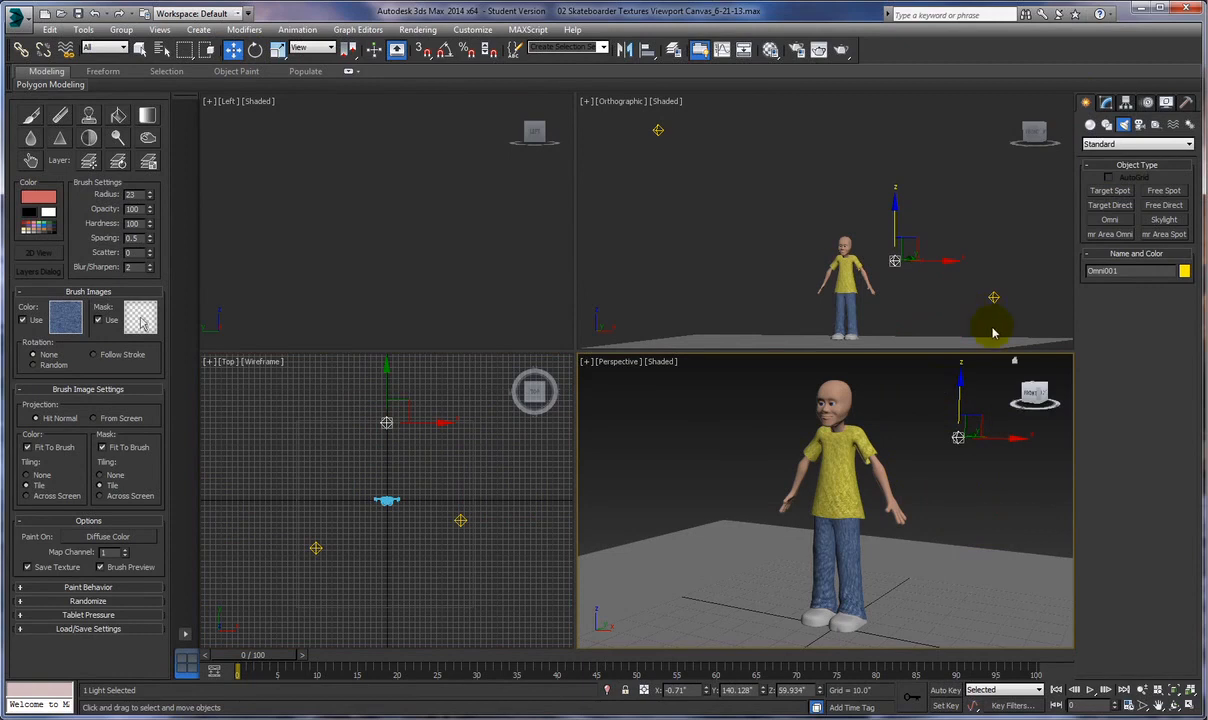
click(1110, 220)
click(1106, 102)
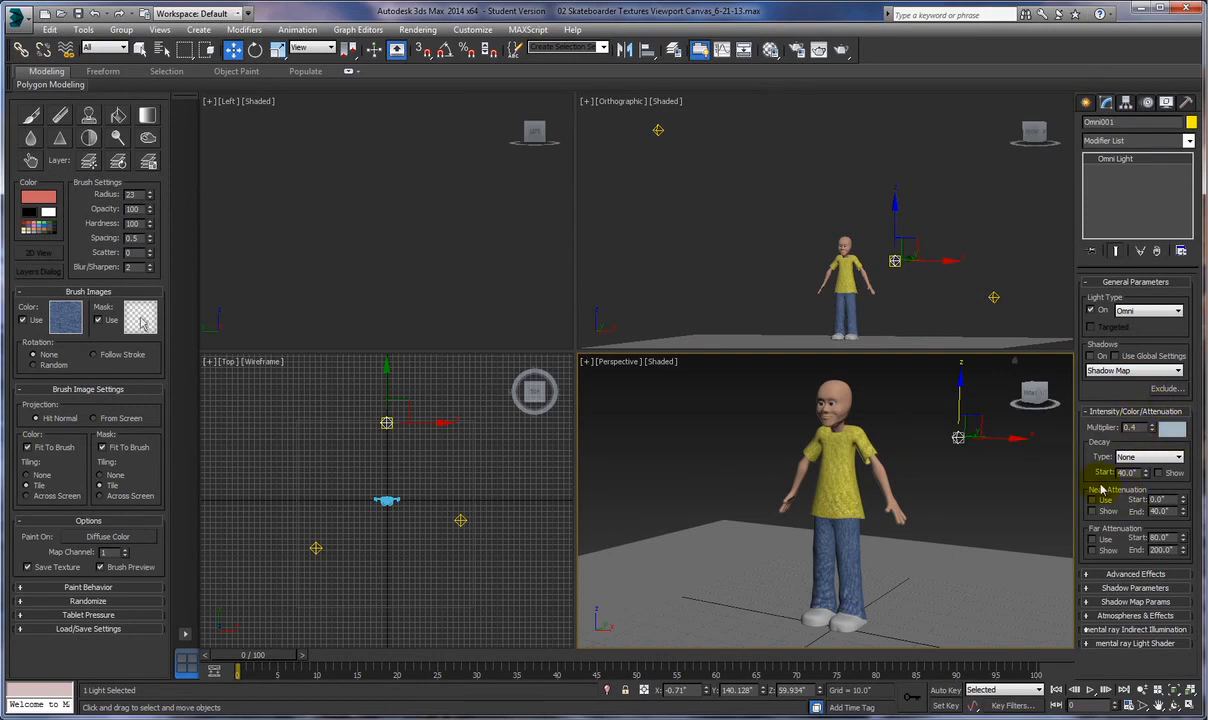
Step: Render the Perspective view from a slightly turned angle showing the full character on the ground plane
click(316, 547)
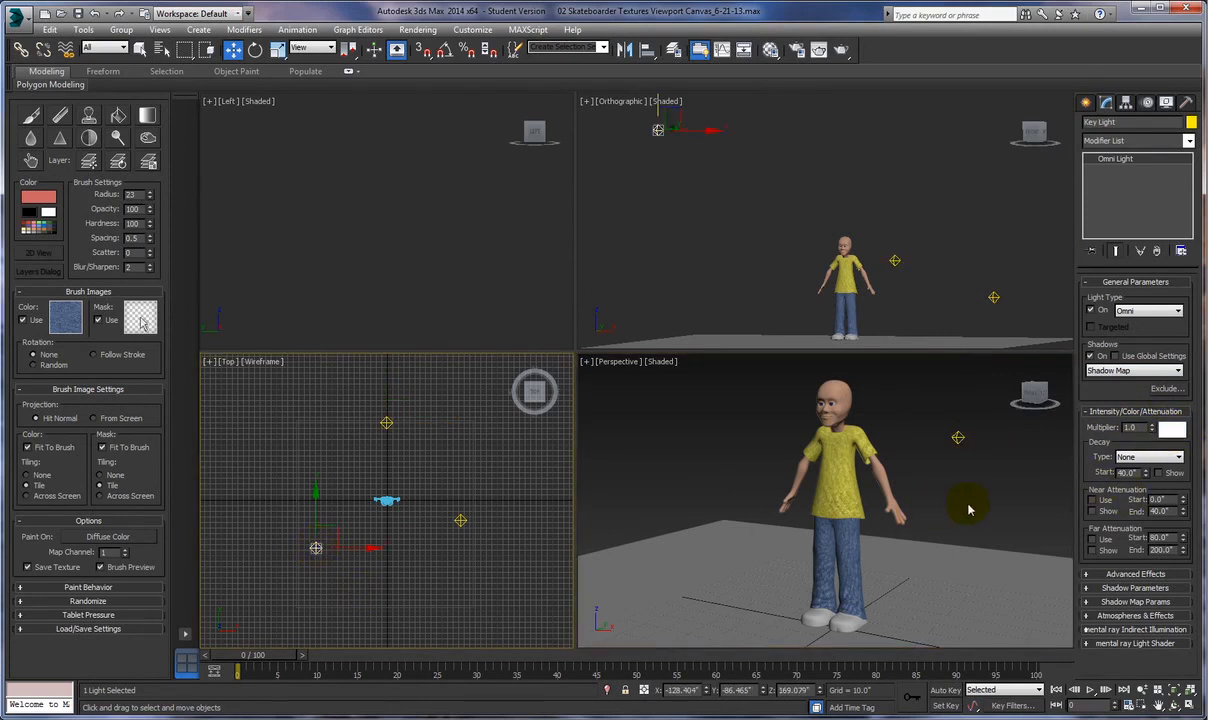
click(914, 454)
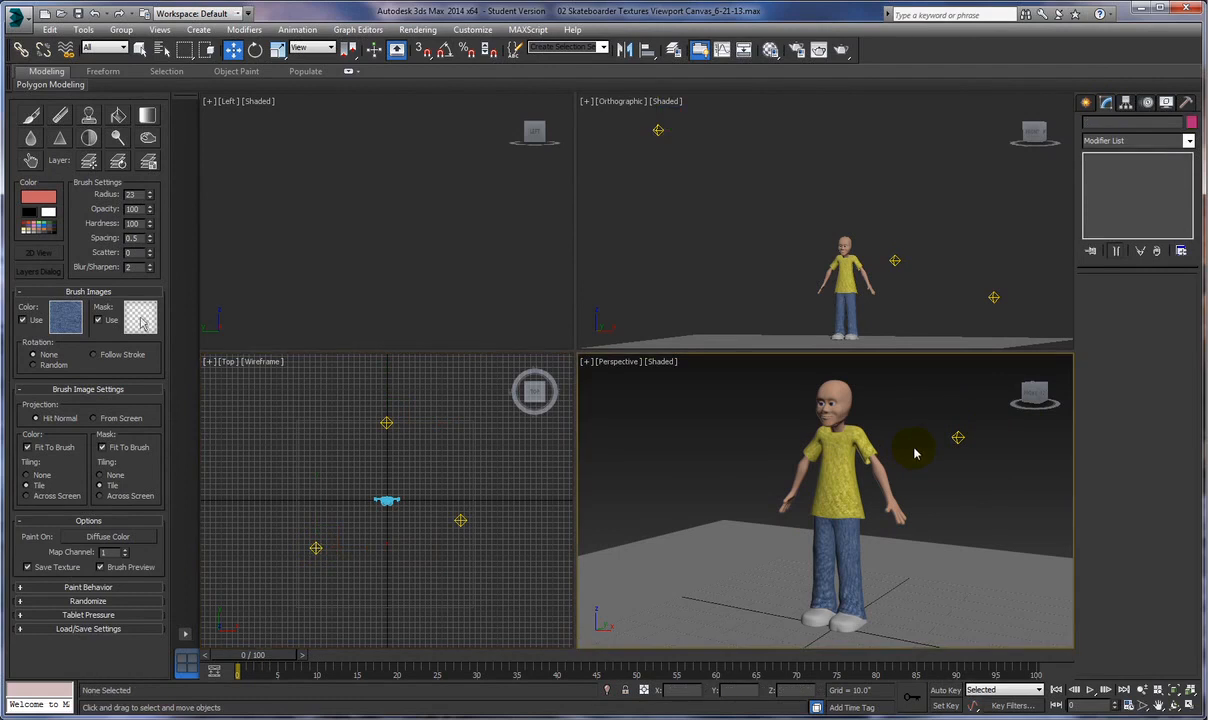
alt+middle_drag(914, 454, 898, 438)
scroll(914, 456, up, 2)
scroll(906, 450, down, 2)
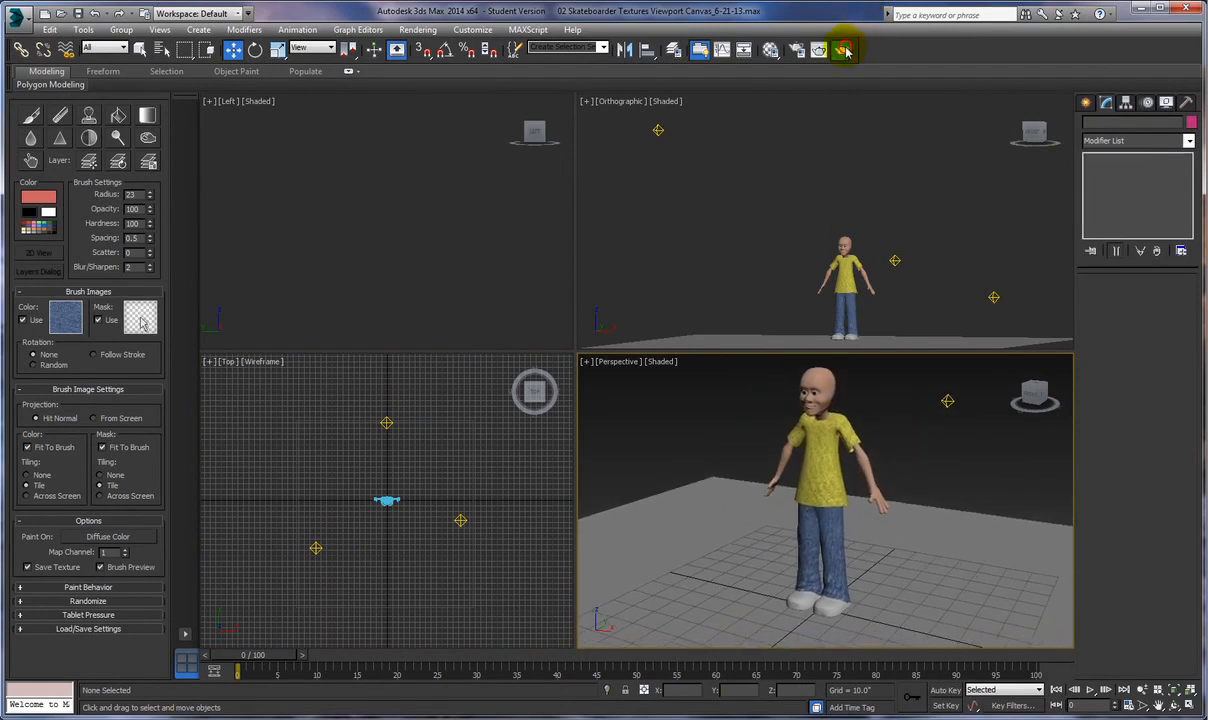
click(819, 49)
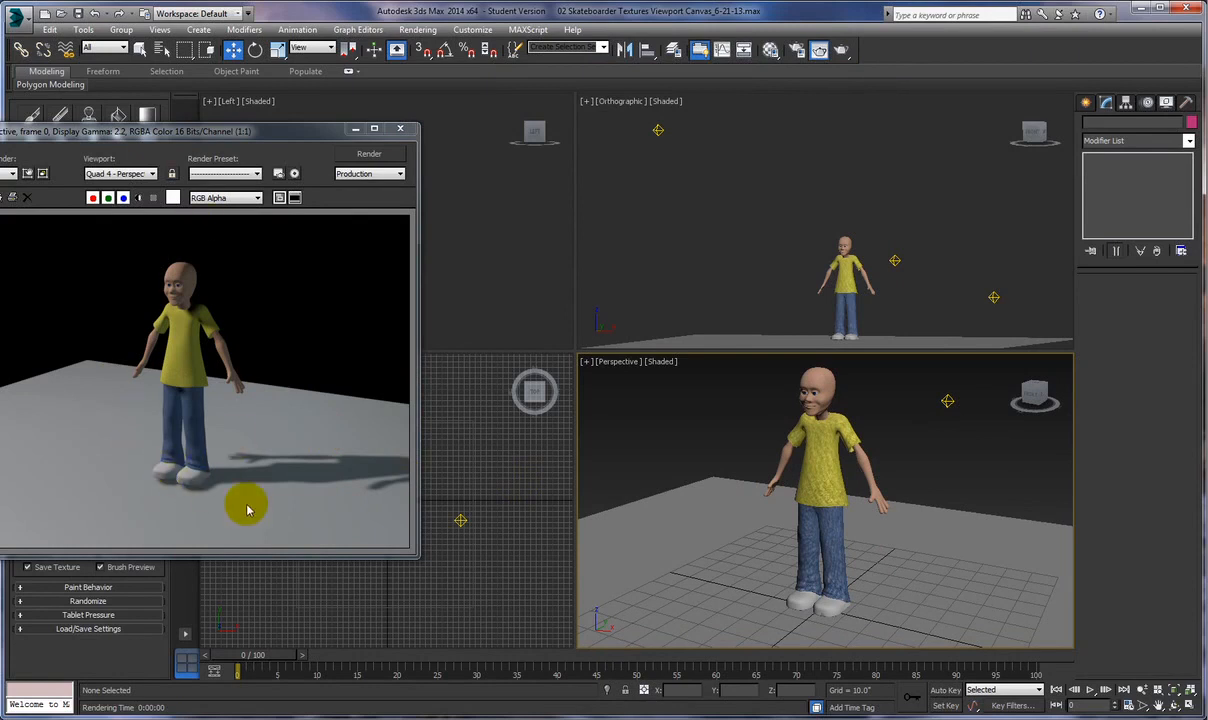
Step: Raise the ground plane to a height of about 2.7" under the character's shoes and render the Perspective view again
click(688, 504)
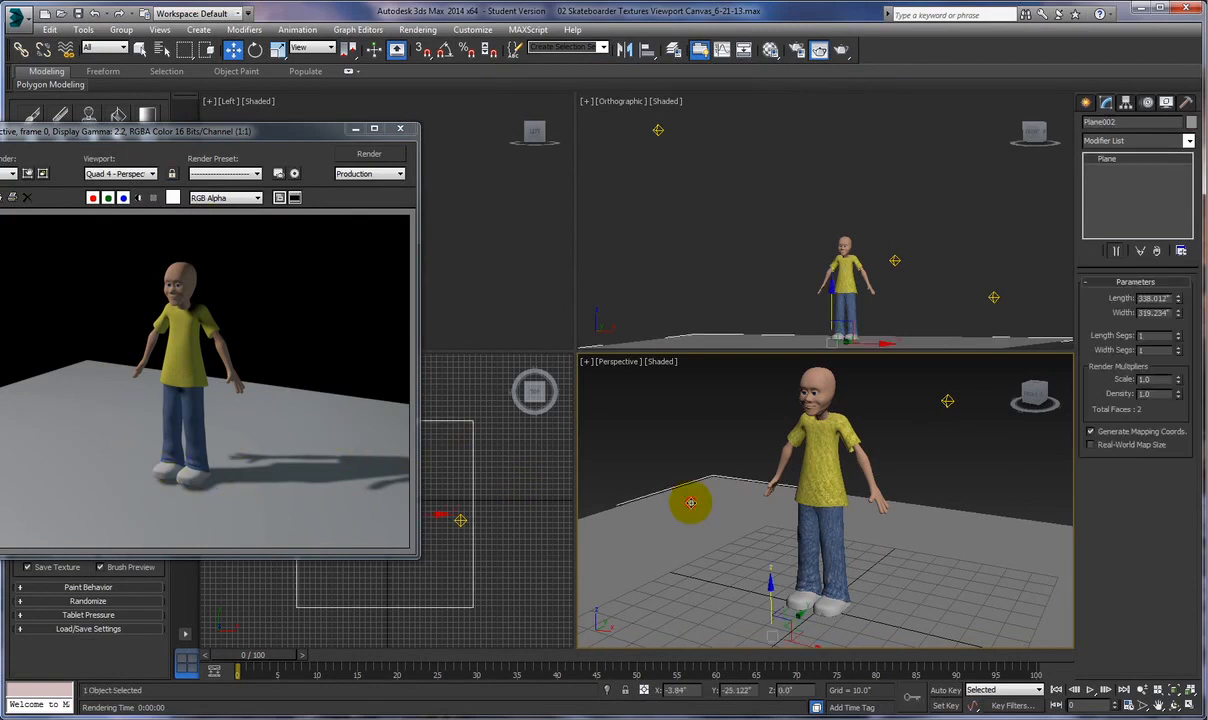
drag(769, 580, 770, 574)
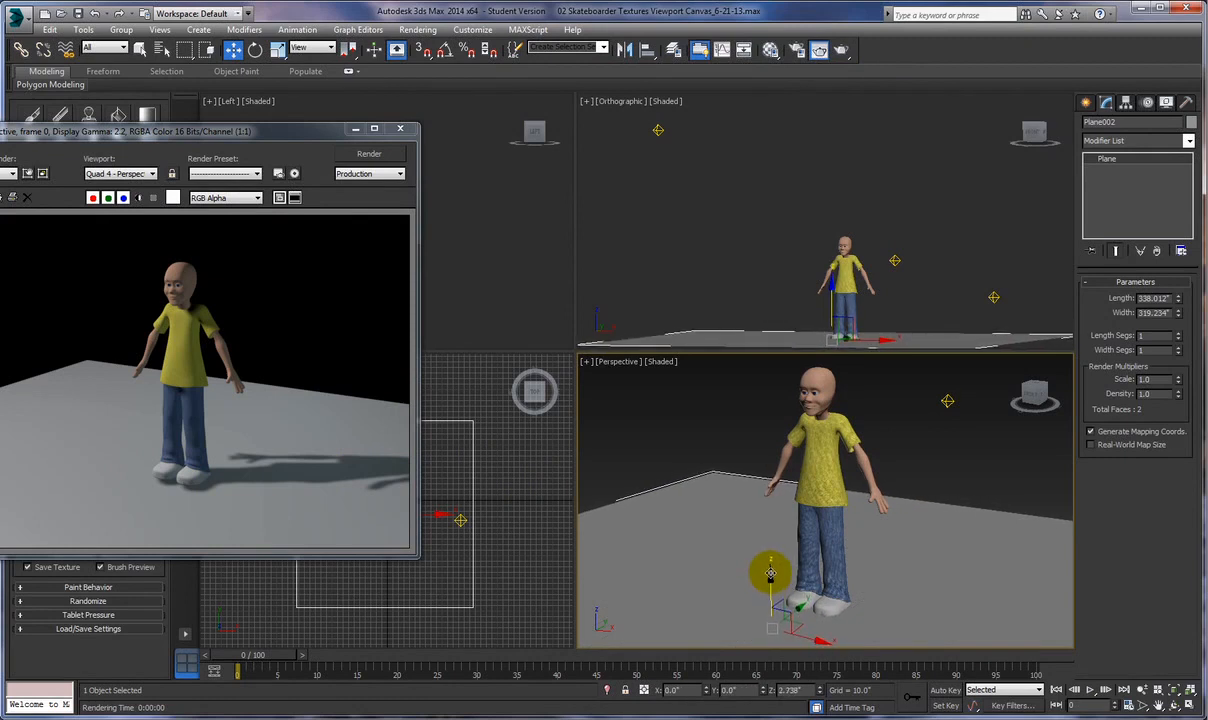
click(369, 154)
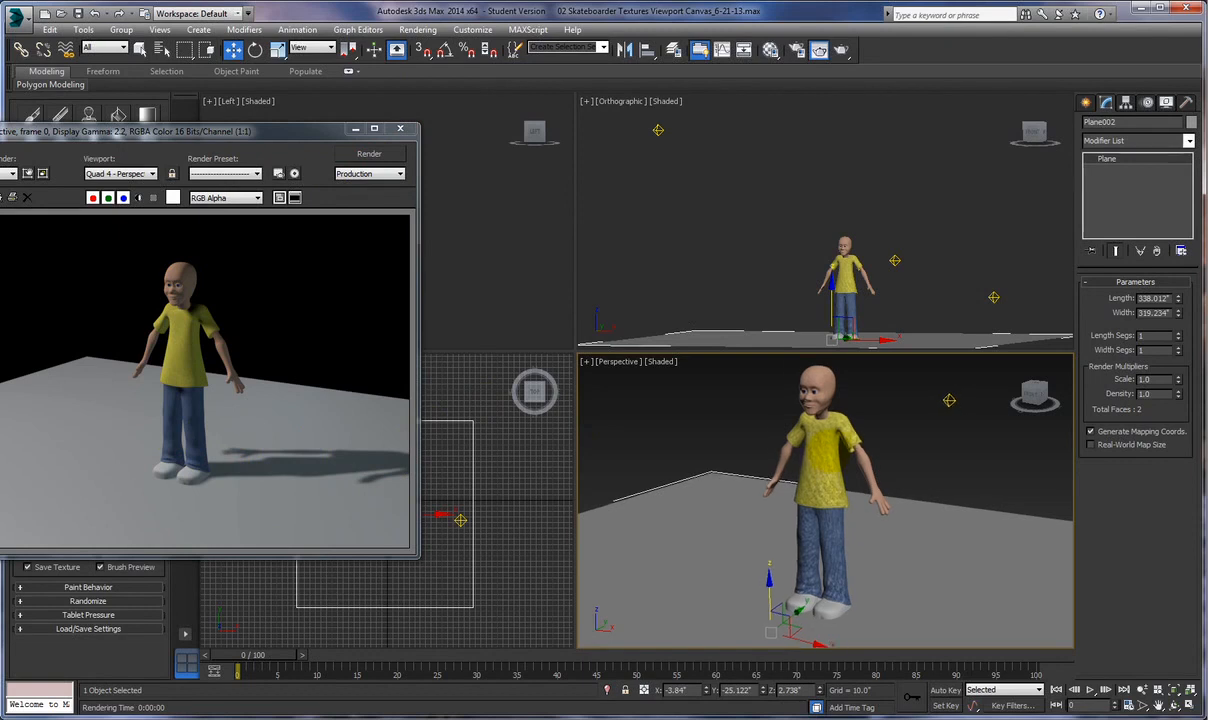
Step: Render a close-up of the character's head and shirt in the Perspective view
scroll(828, 451, up, 5)
middle_drag(866, 415, 870, 515)
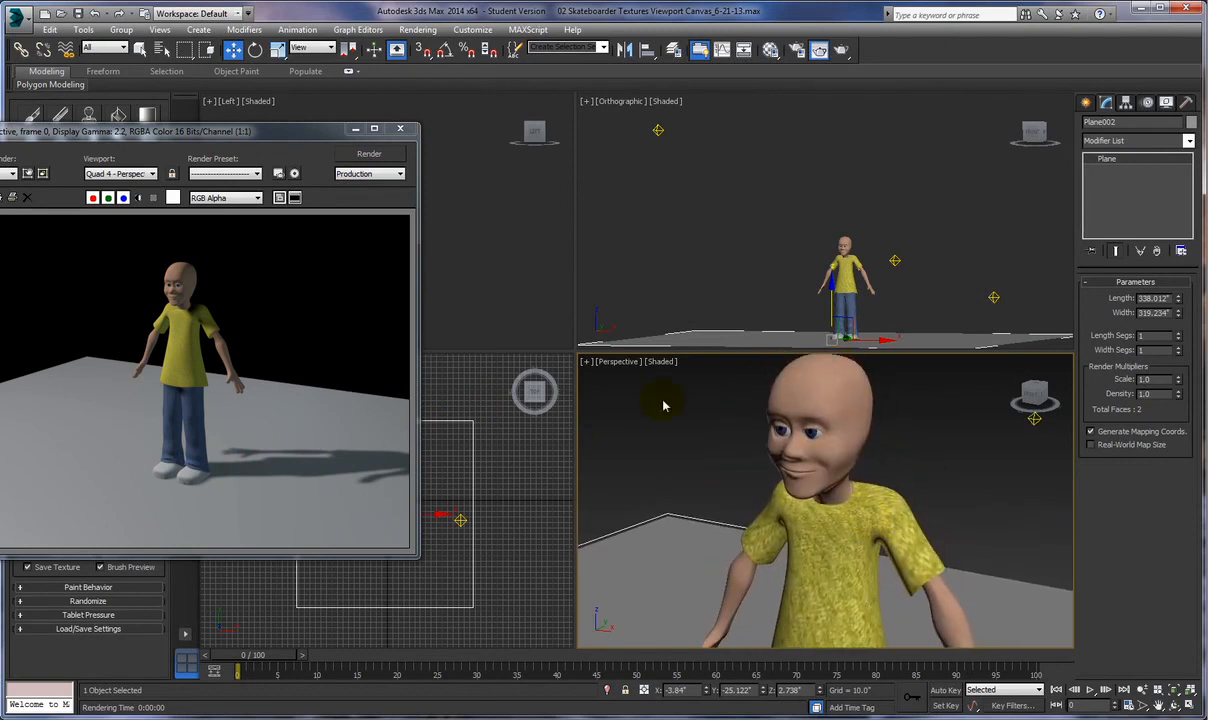
click(369, 153)
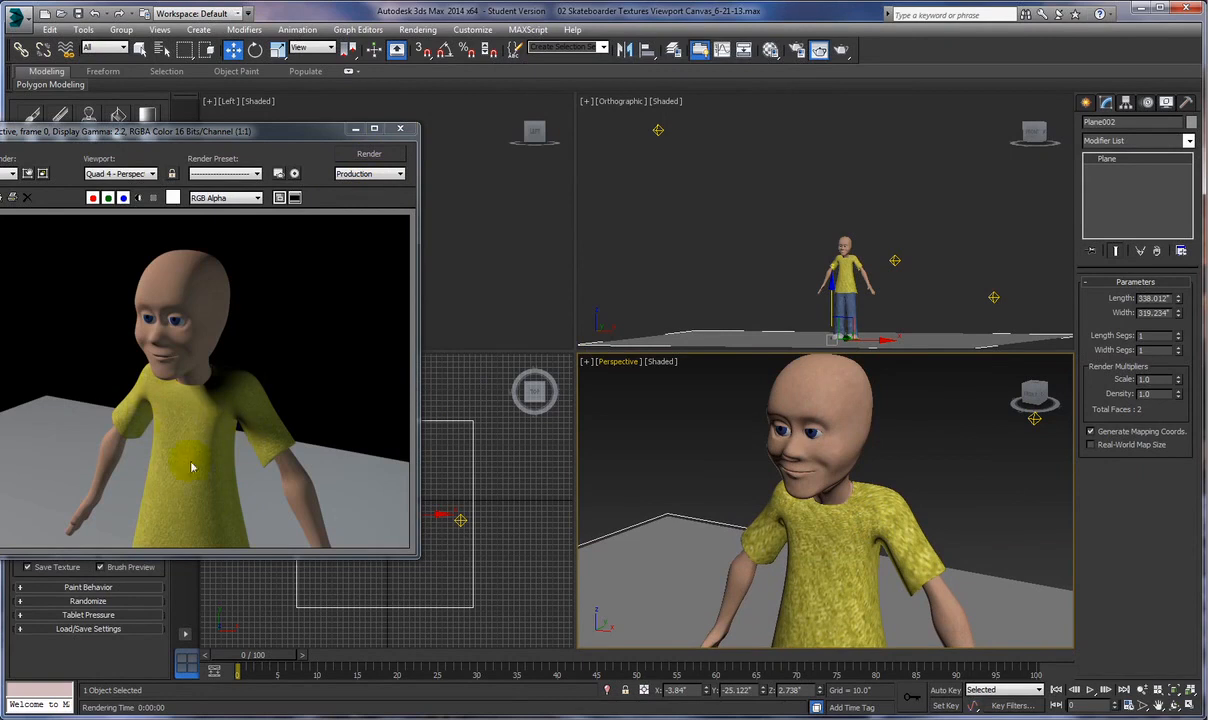
click(168, 490)
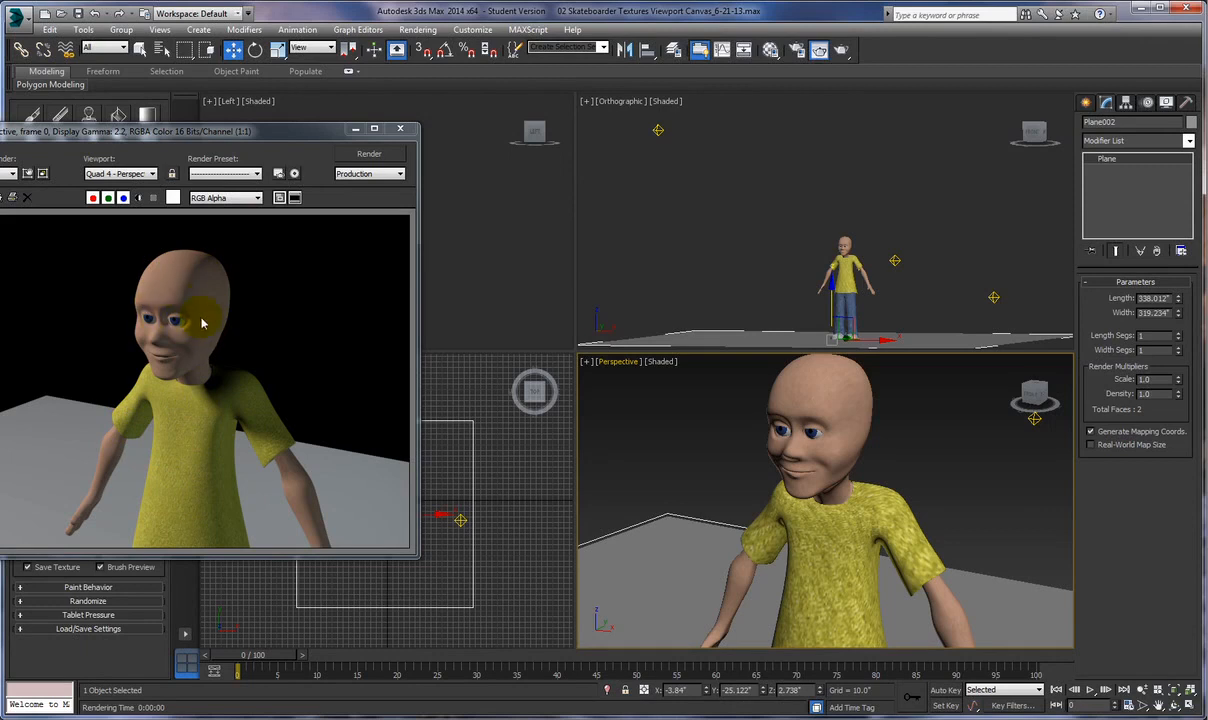
Step: Close the rendered image, deselect the ground plane and maximize the Orthographic view
click(401, 130)
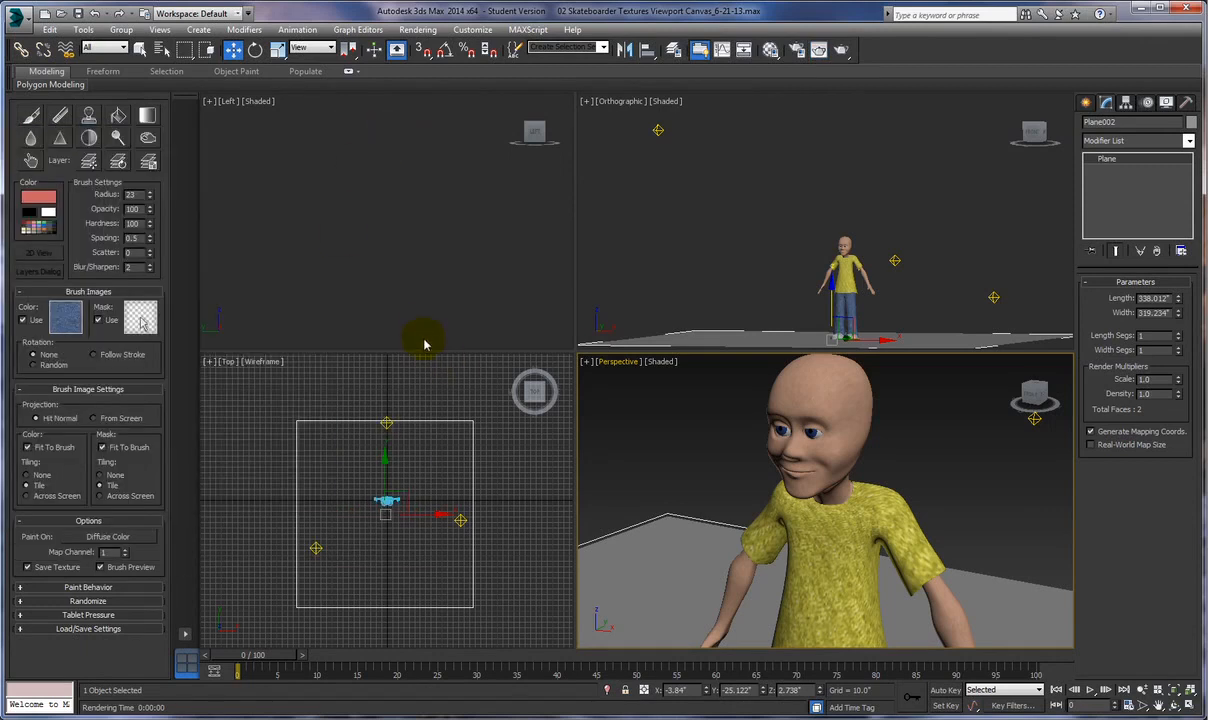
click(650, 264)
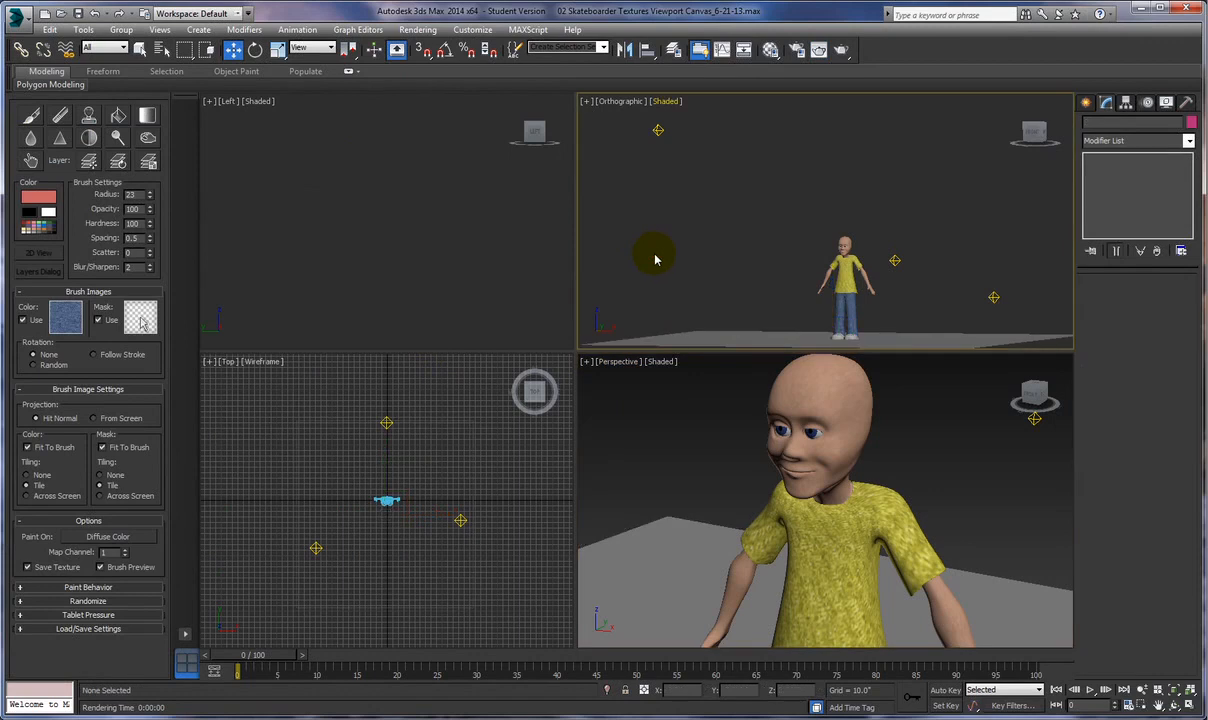
click(1189, 705)
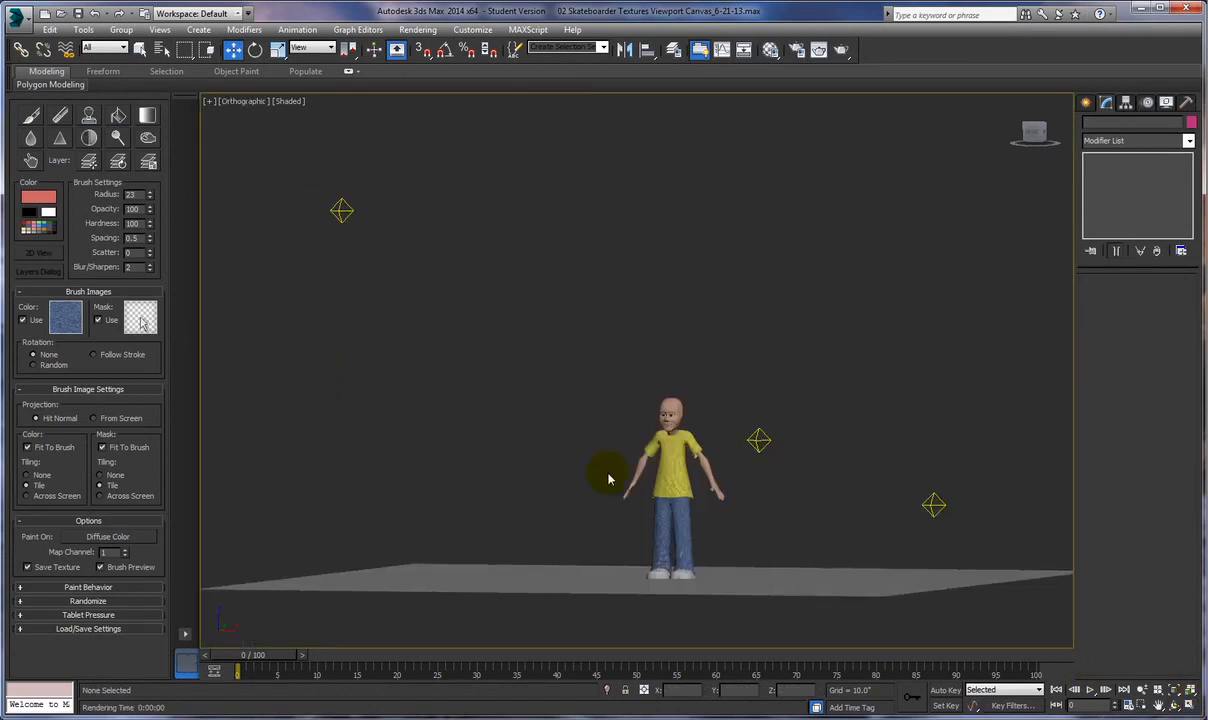
Step: Hide the ground plane under the character in the Orthographic view
scroll(531, 500, up, 5)
middle_drag(546, 477, 373, 445)
scroll(354, 493, up, 1)
click(476, 604)
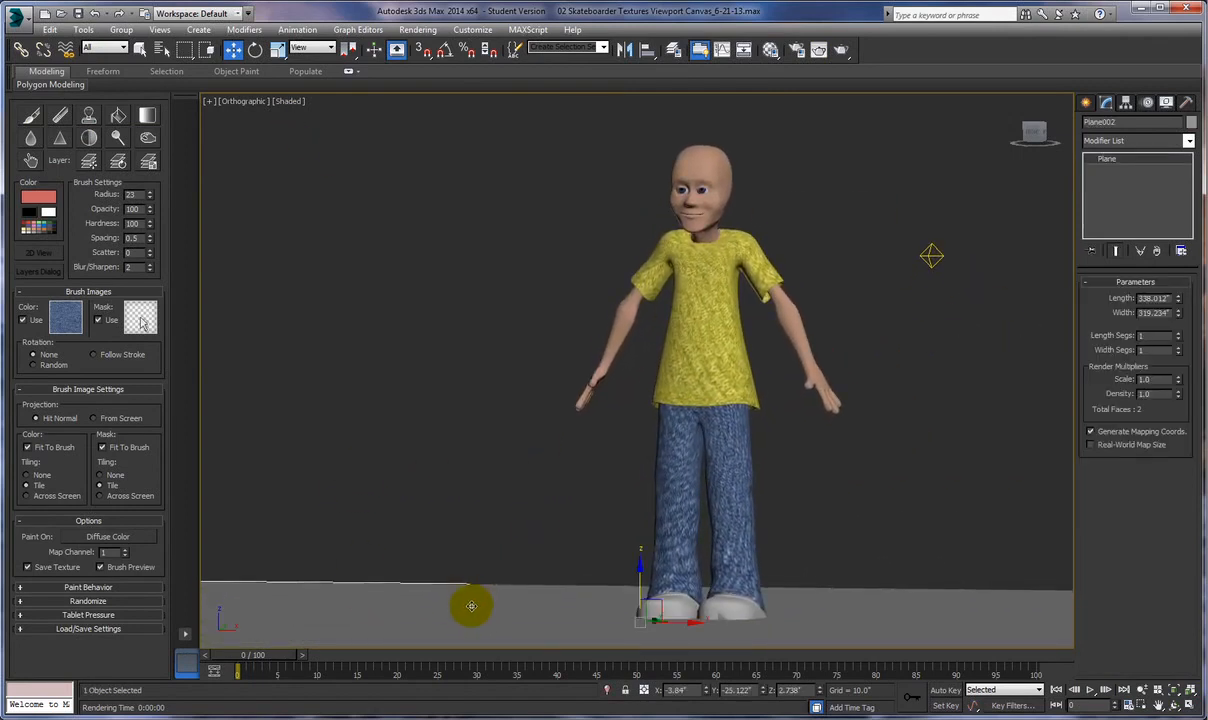
right_click(523, 612)
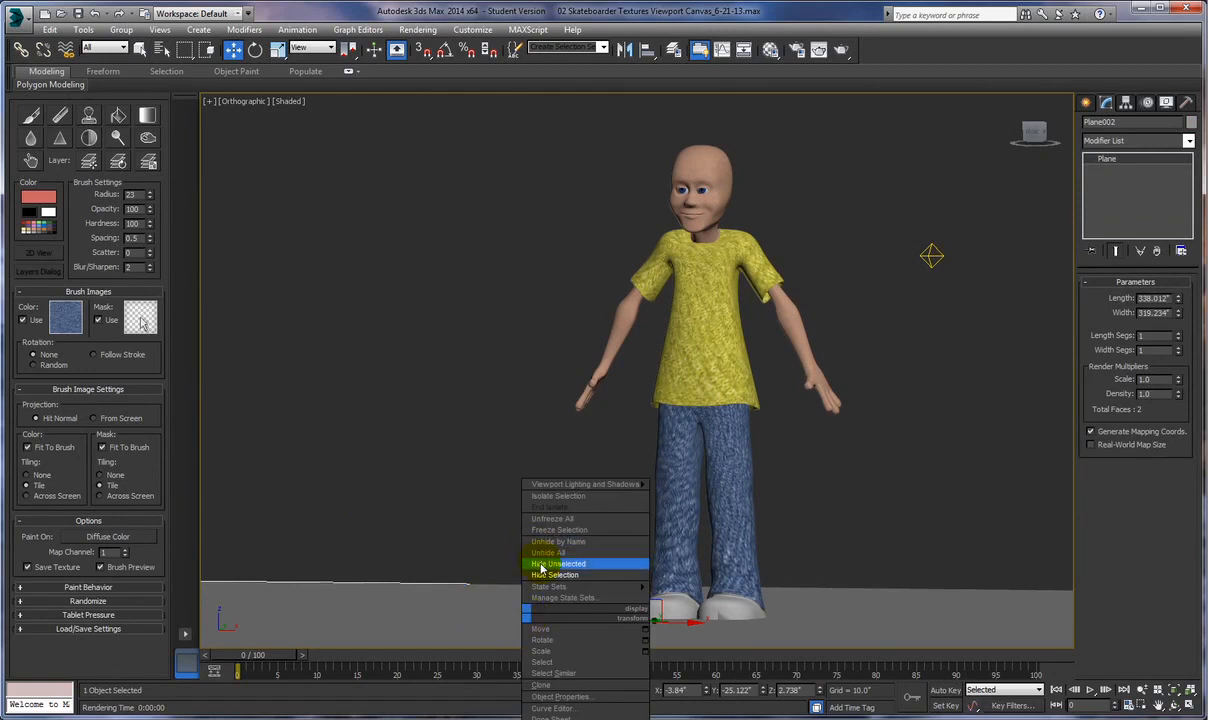
click(541, 574)
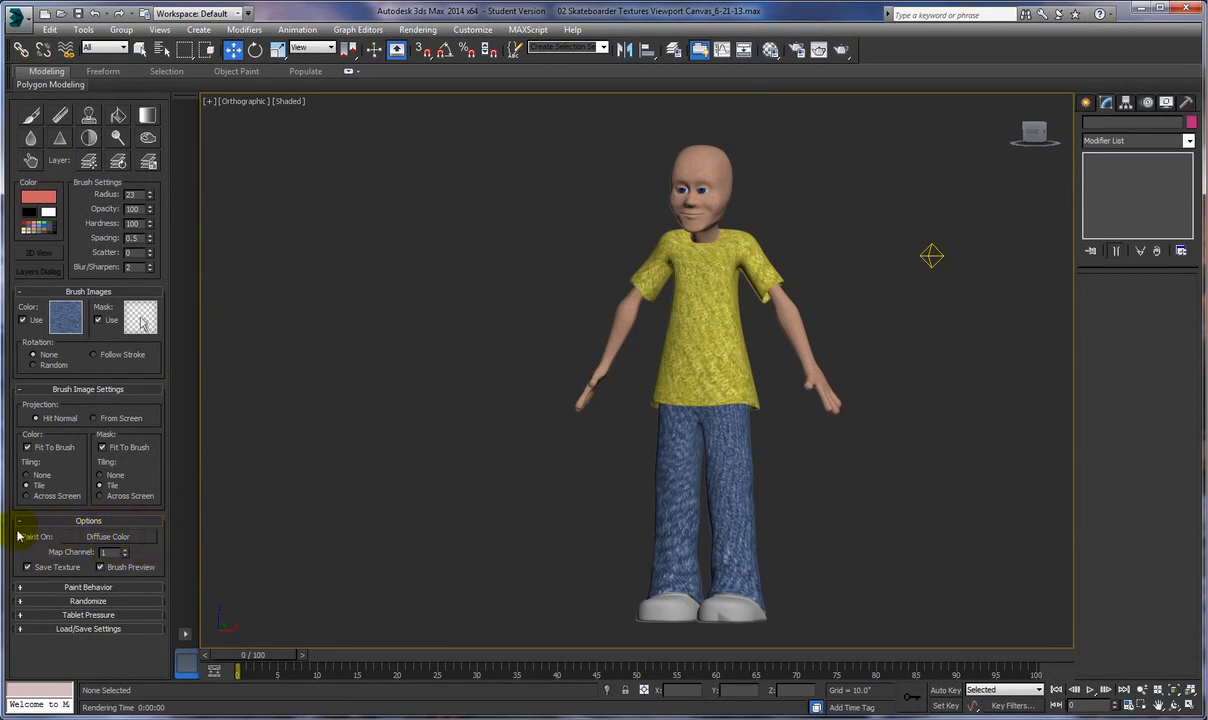
Step: Start brush painting on the character's Diffuse Color map, Diffuse.psd, with the Jeans layer active
click(112, 538)
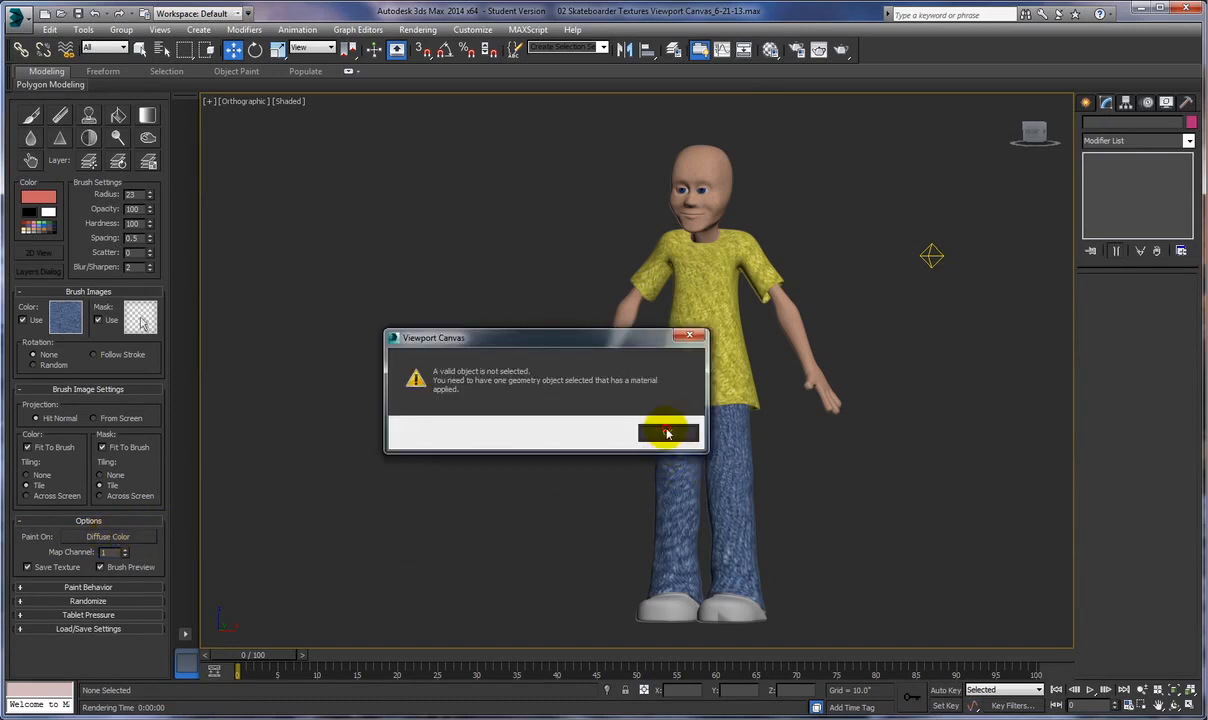
click(668, 433)
click(703, 377)
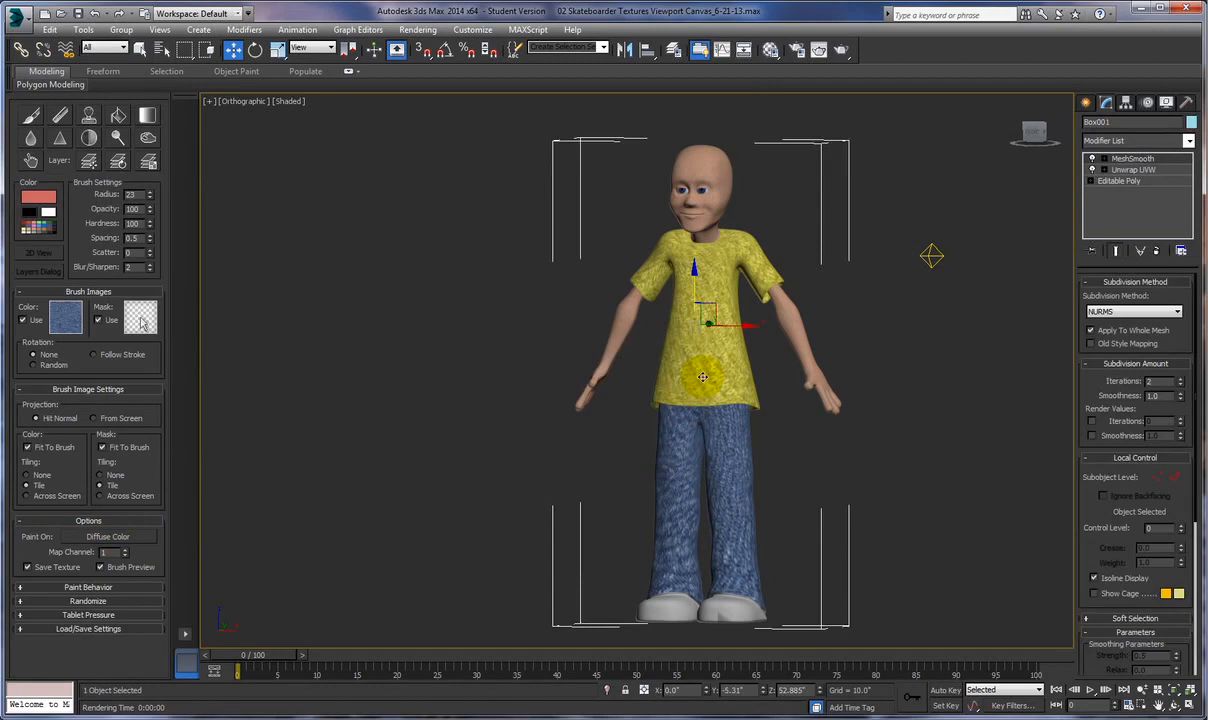
click(110, 538)
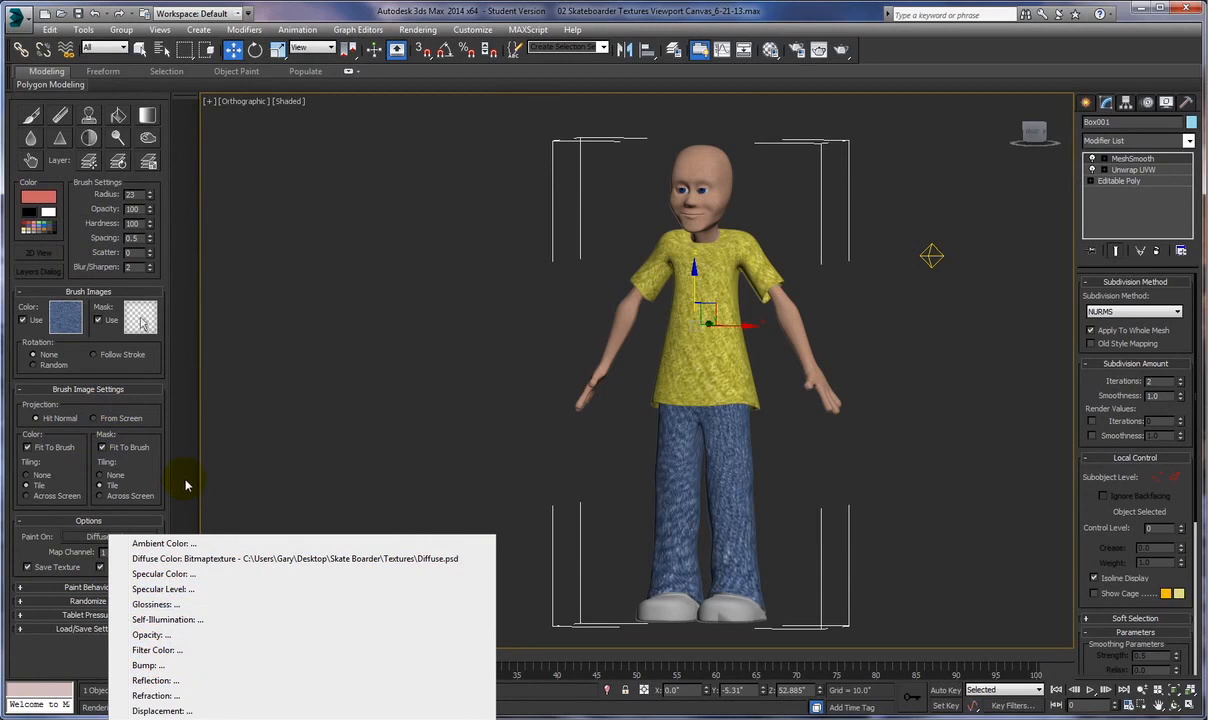
click(143, 561)
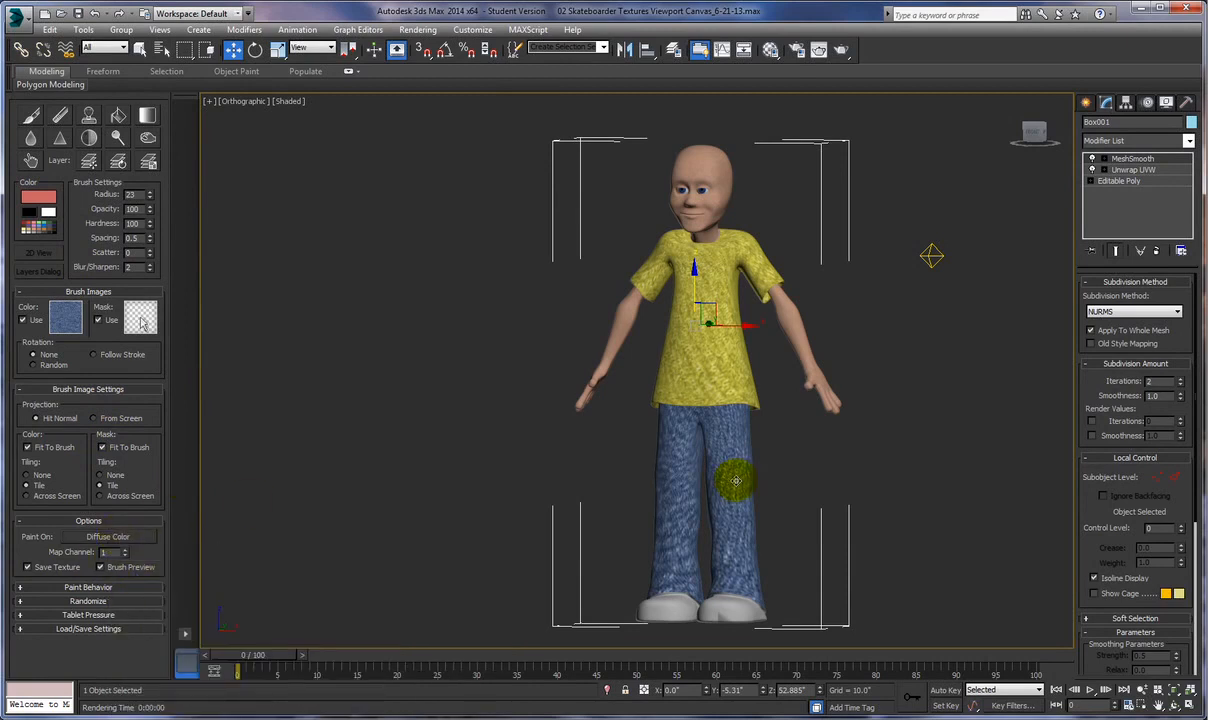
click(32, 115)
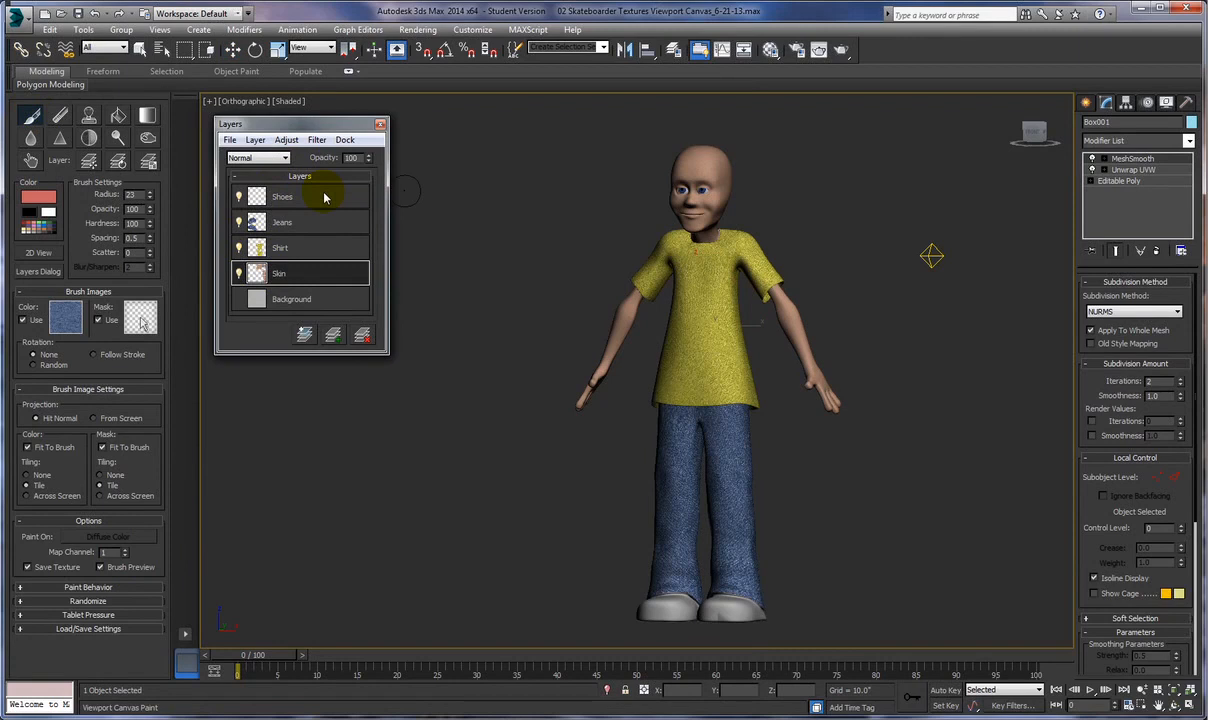
click(302, 224)
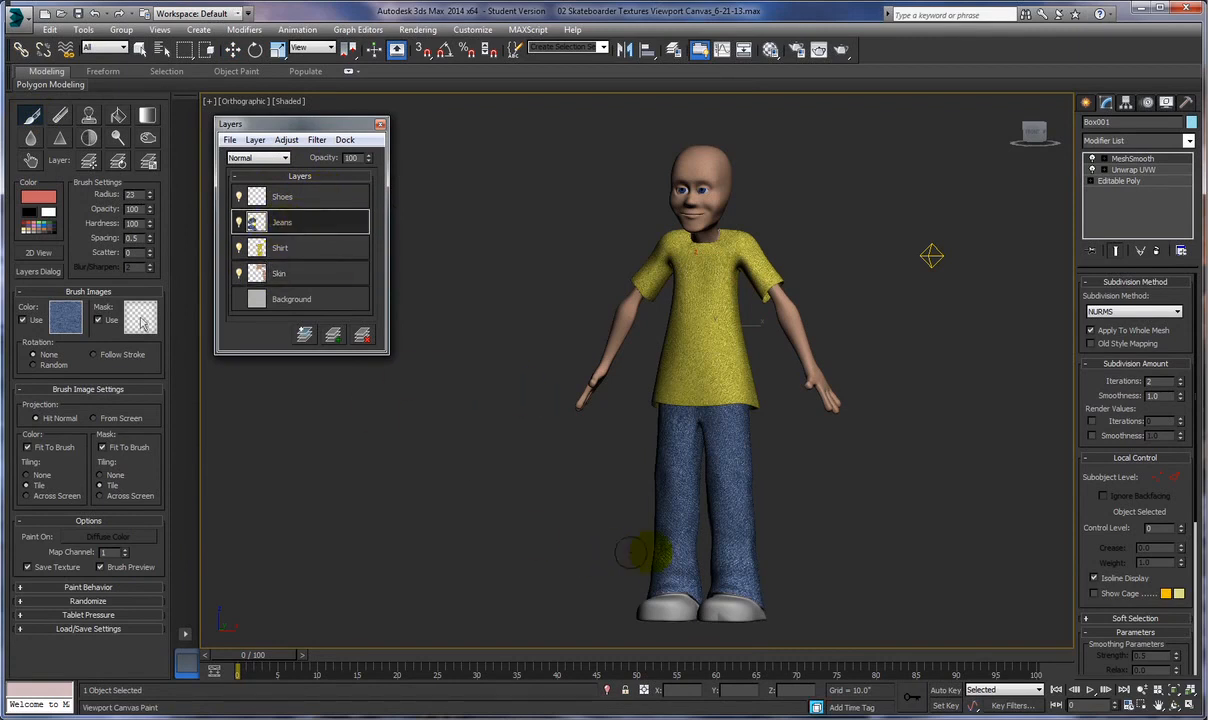
Step: Turn off the brush's color image and choose the fine white scratches preset as its mask for painting the jeans
scroll(703, 530, up, 5)
scroll(703, 540, up, 2)
scroll(669, 457, up, 3)
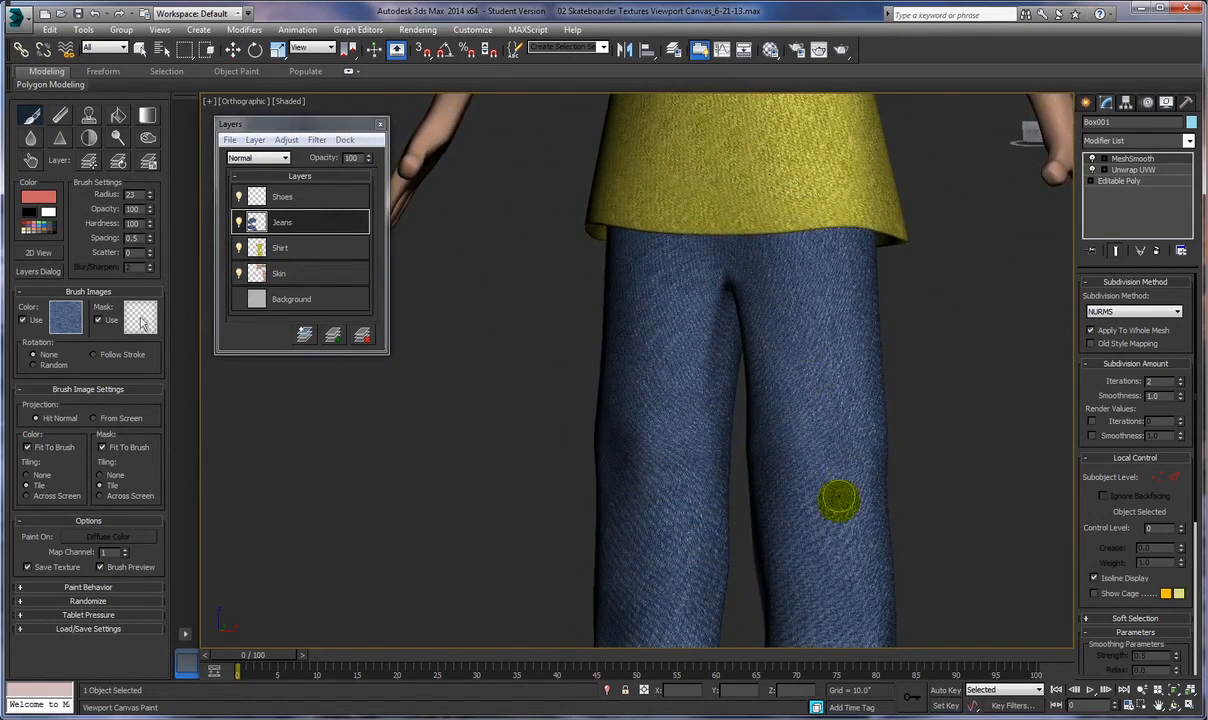
mouse_move(693, 408)
alt+middle_down()
mouse_move(714, 408)
mouse_move(631, 399)
alt+middle_up()
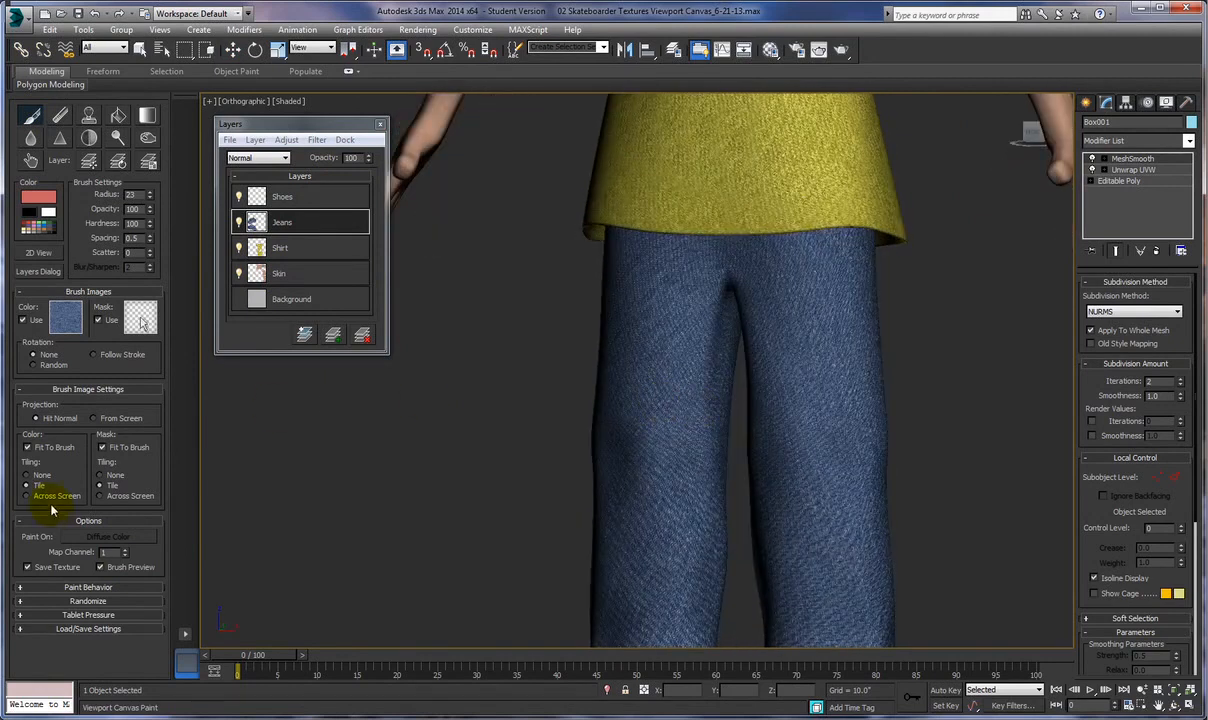
click(69, 589)
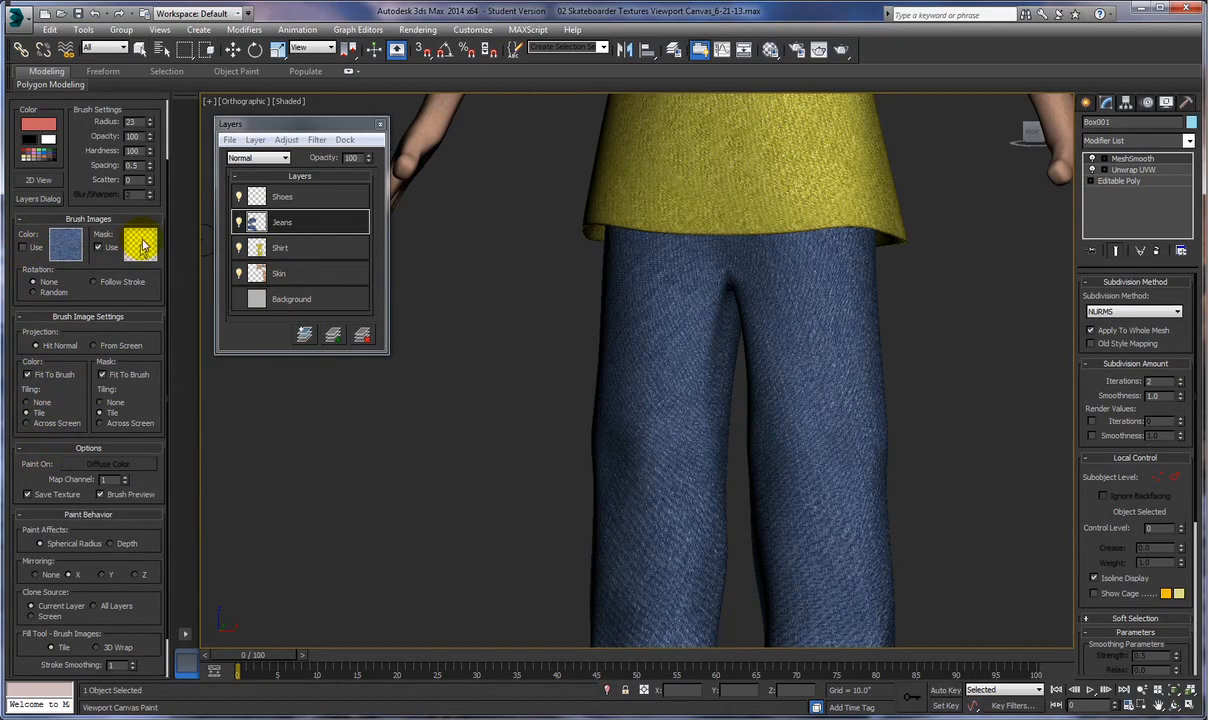
click(141, 244)
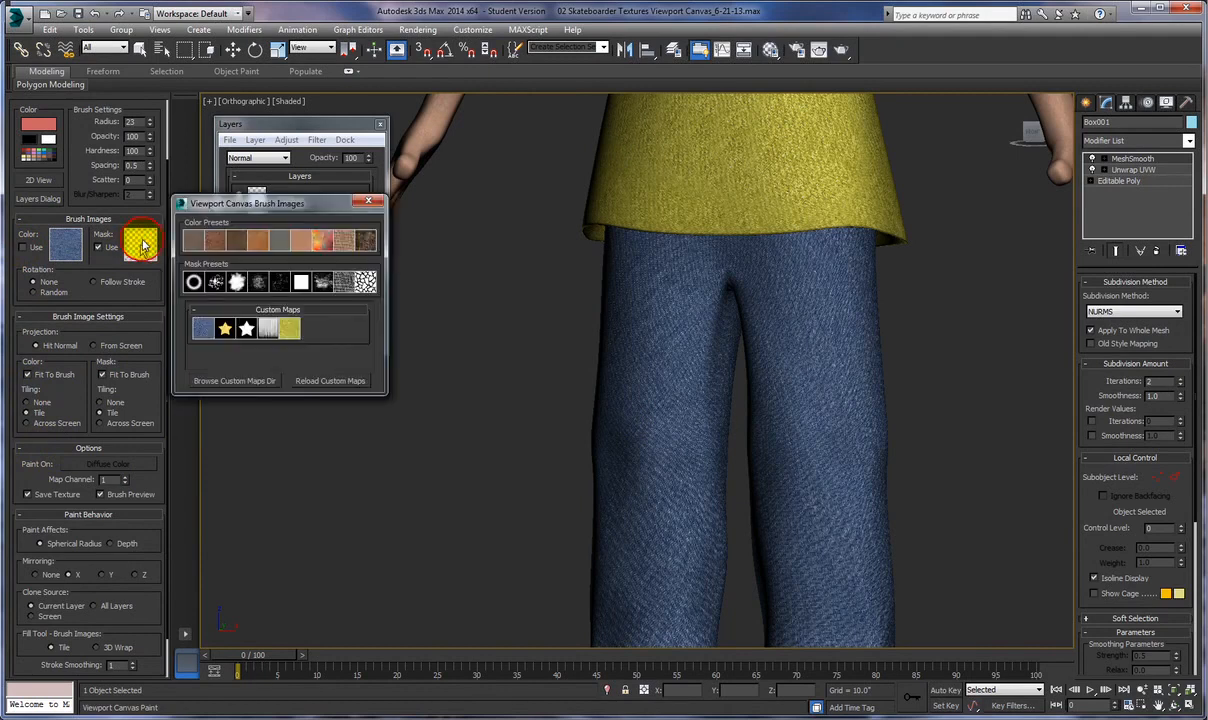
click(280, 283)
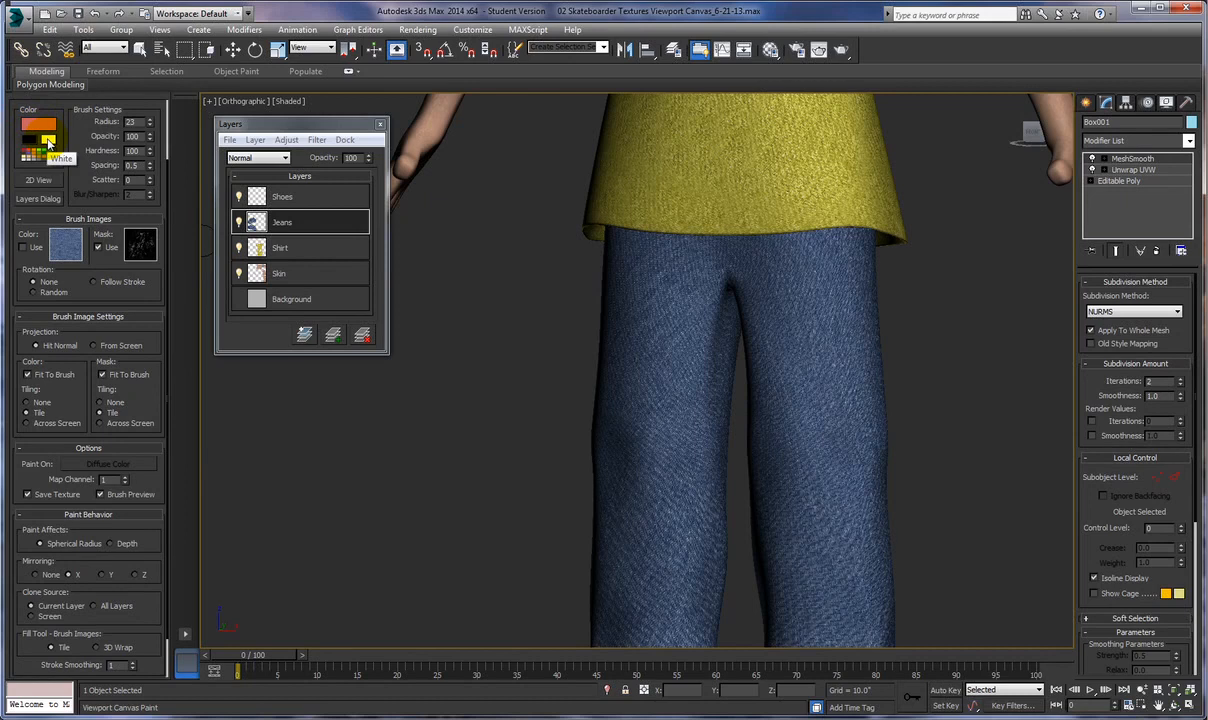
Step: Set the brush color to a pale denim blue with Red 106, Green 121 and Blue 169
click(48, 142)
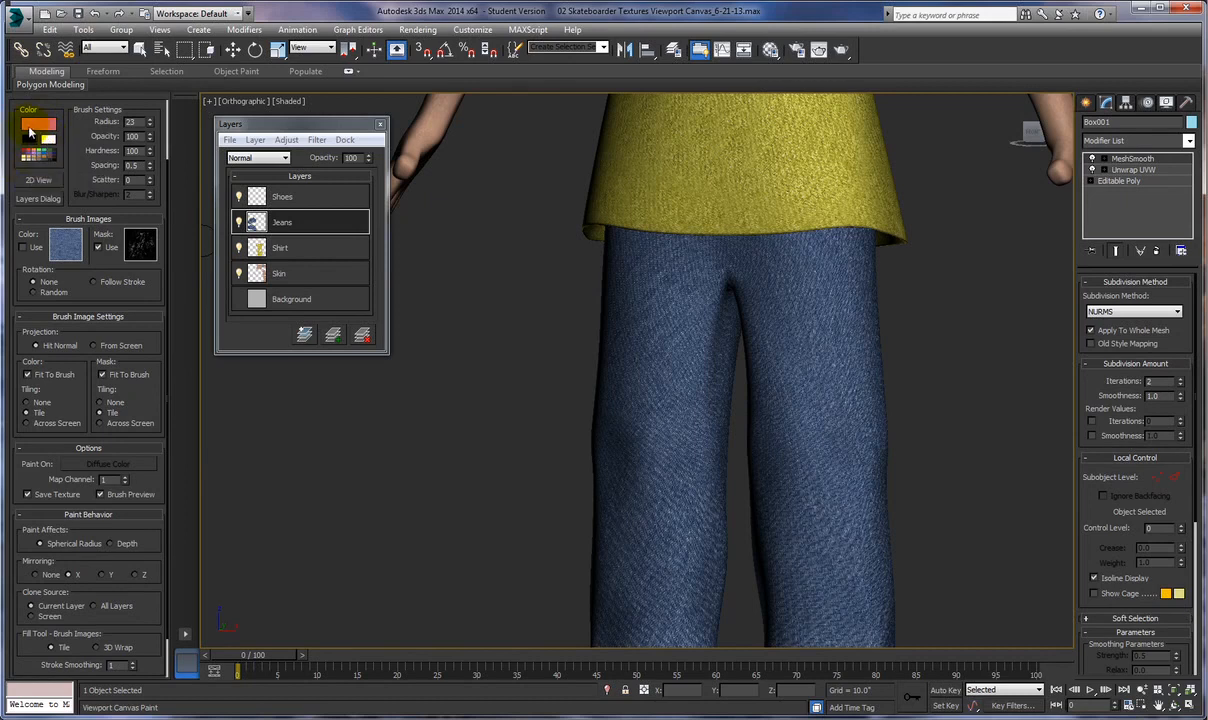
click(33, 126)
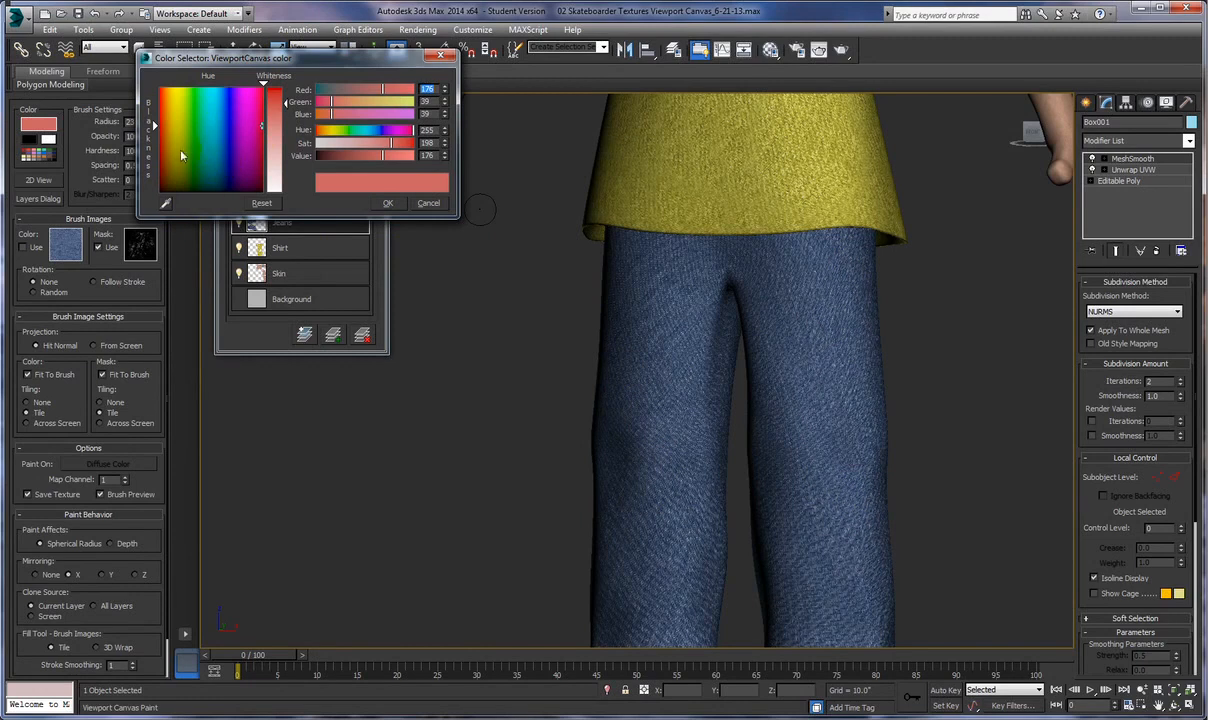
click(225, 183)
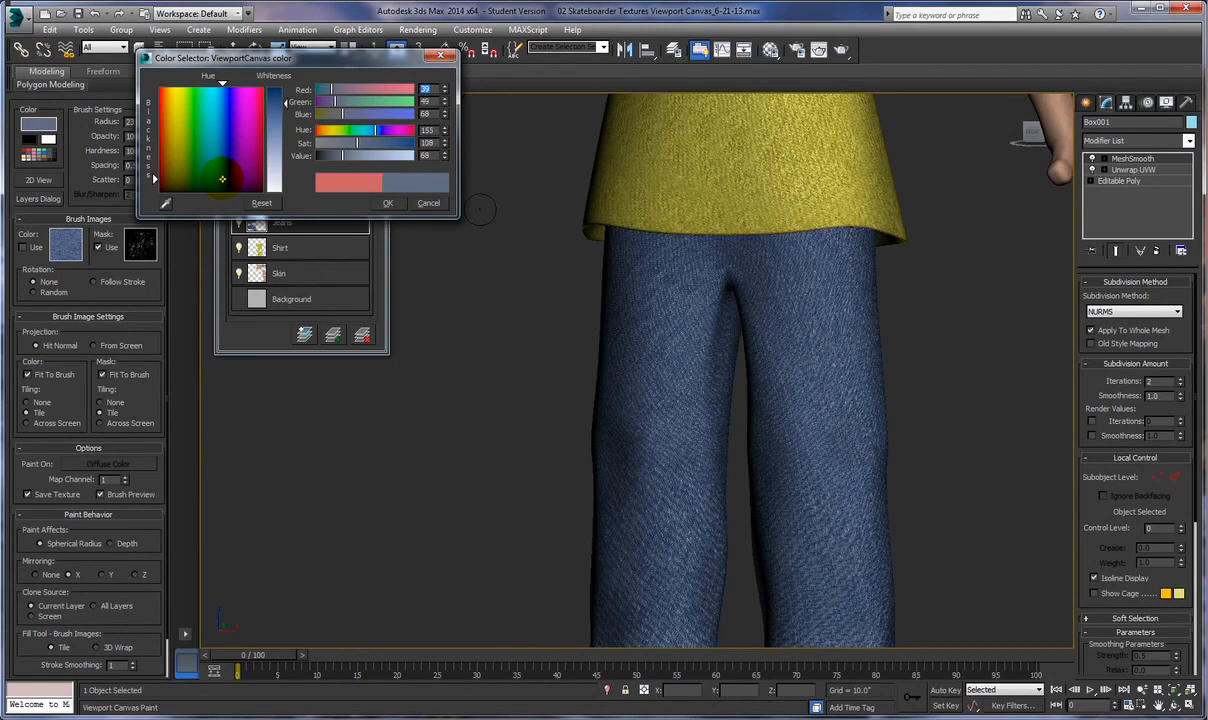
drag(285, 104, 285, 134)
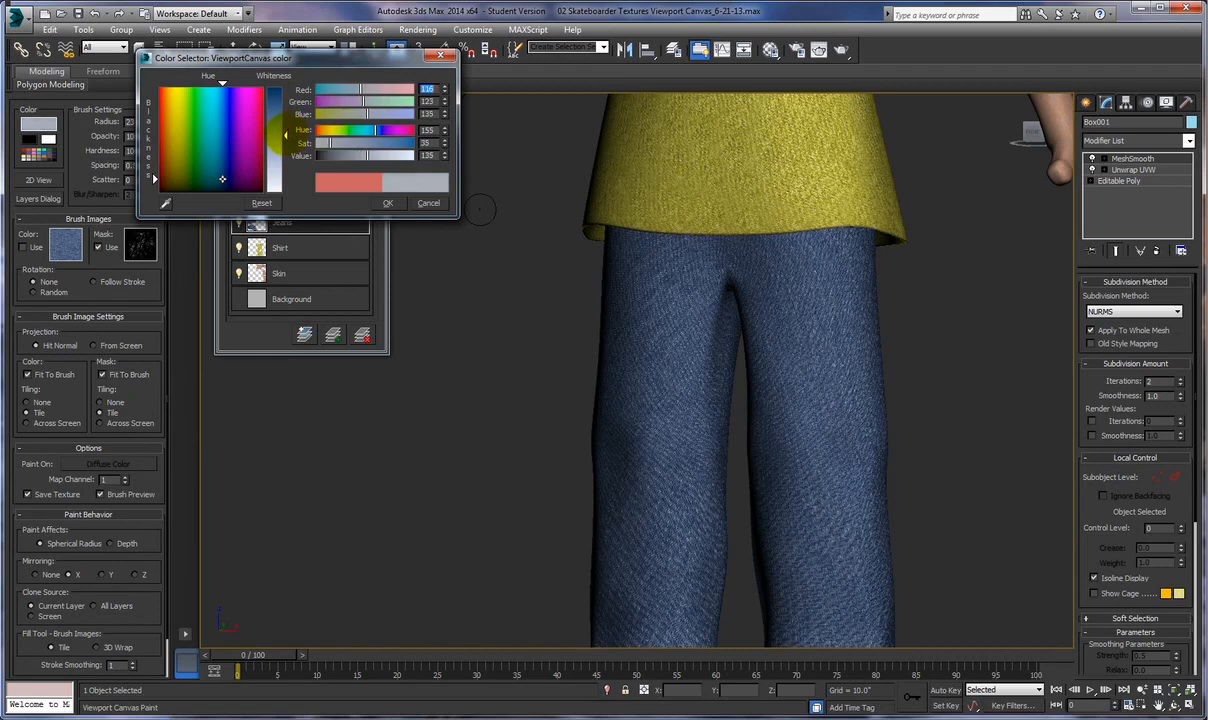
drag(221, 81, 227, 84)
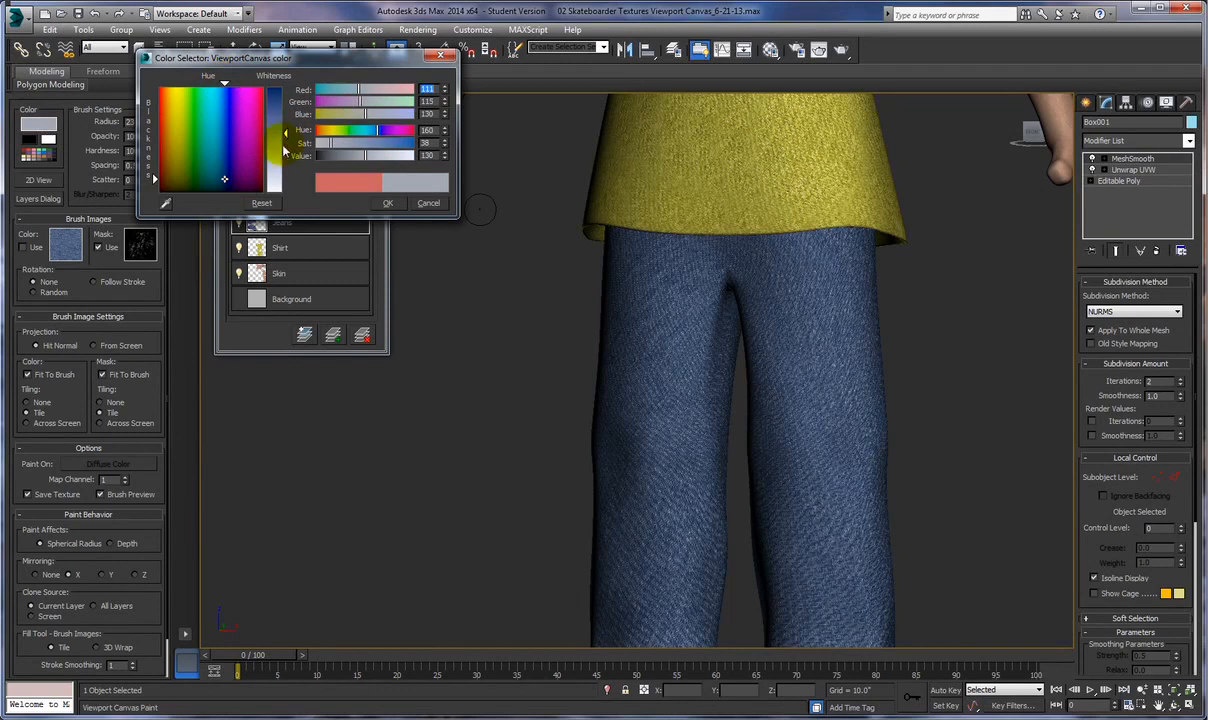
mouse_move(285, 132)
mouse_down()
mouse_move(285, 115)
mouse_move(285, 130)
mouse_up()
drag(155, 183, 154, 149)
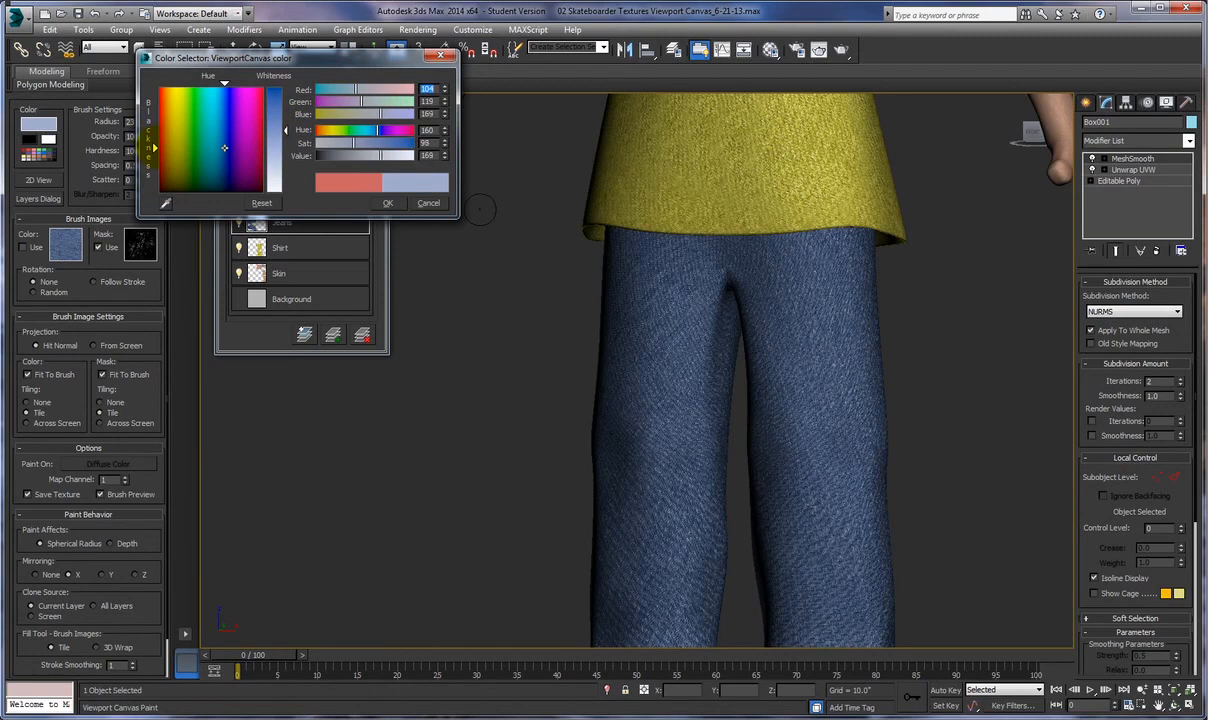
drag(285, 130, 285, 131)
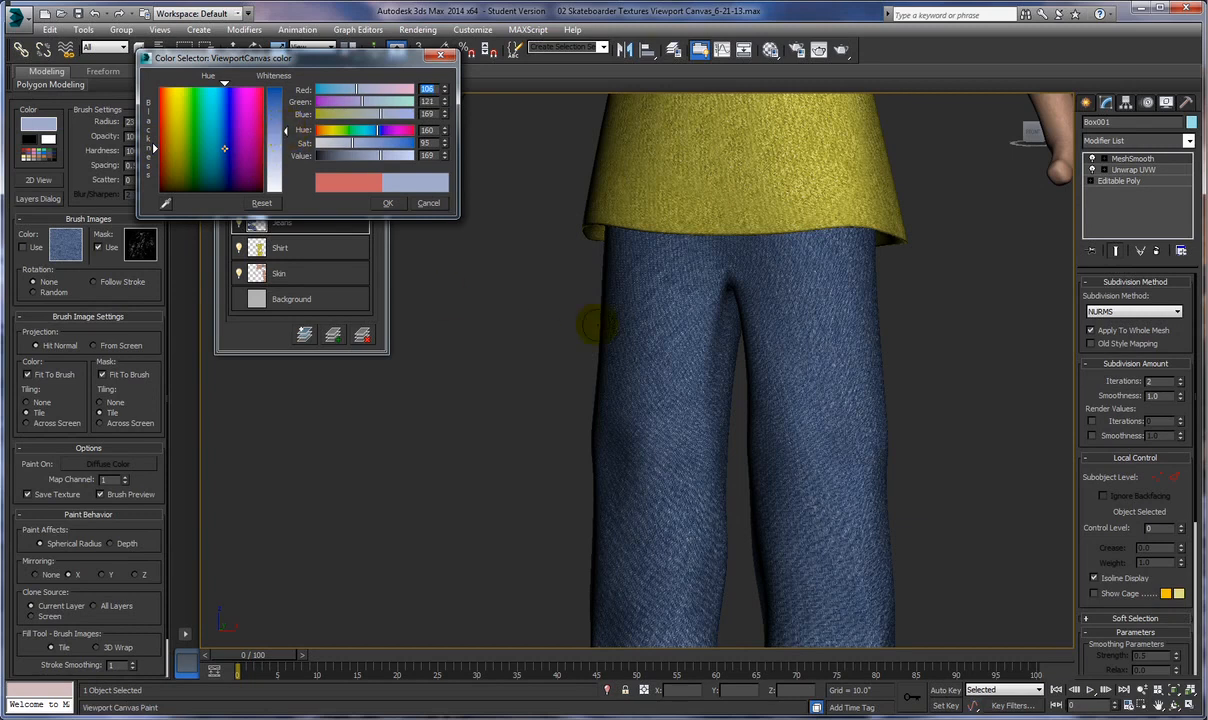
click(388, 203)
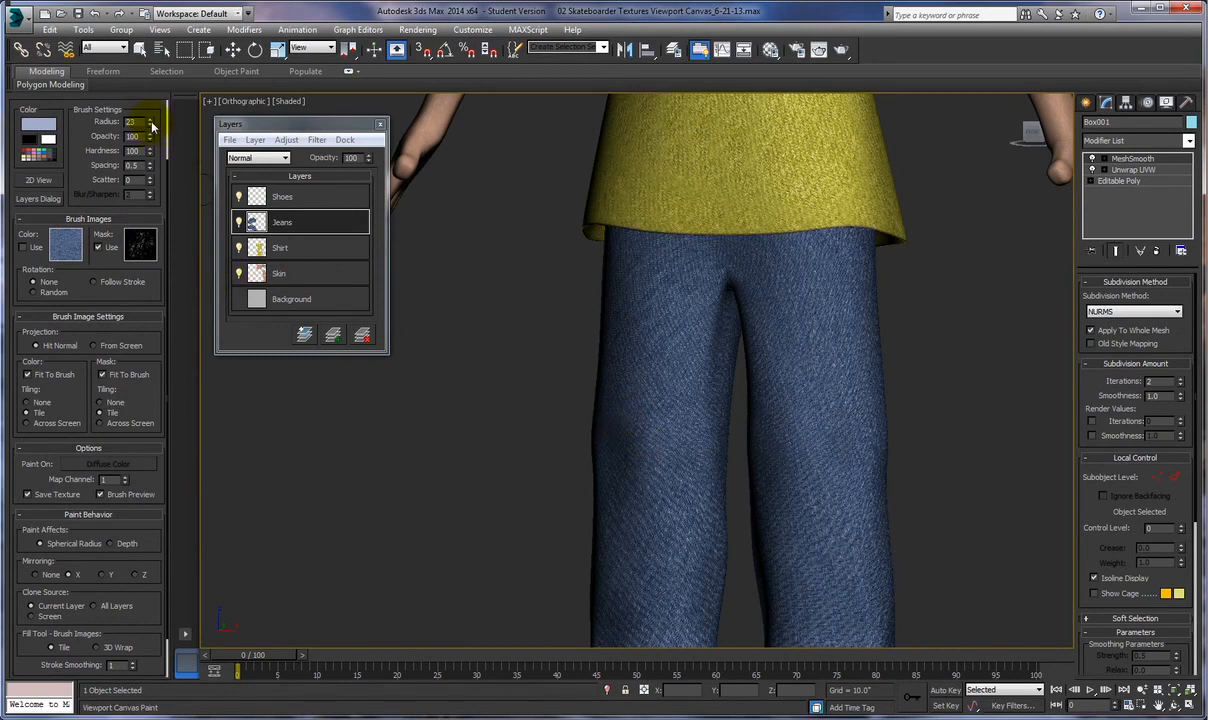
Step: Set the brush radius to 68 and dab a test stroke on the knee of the jeans
drag(146, 83, 146, 77)
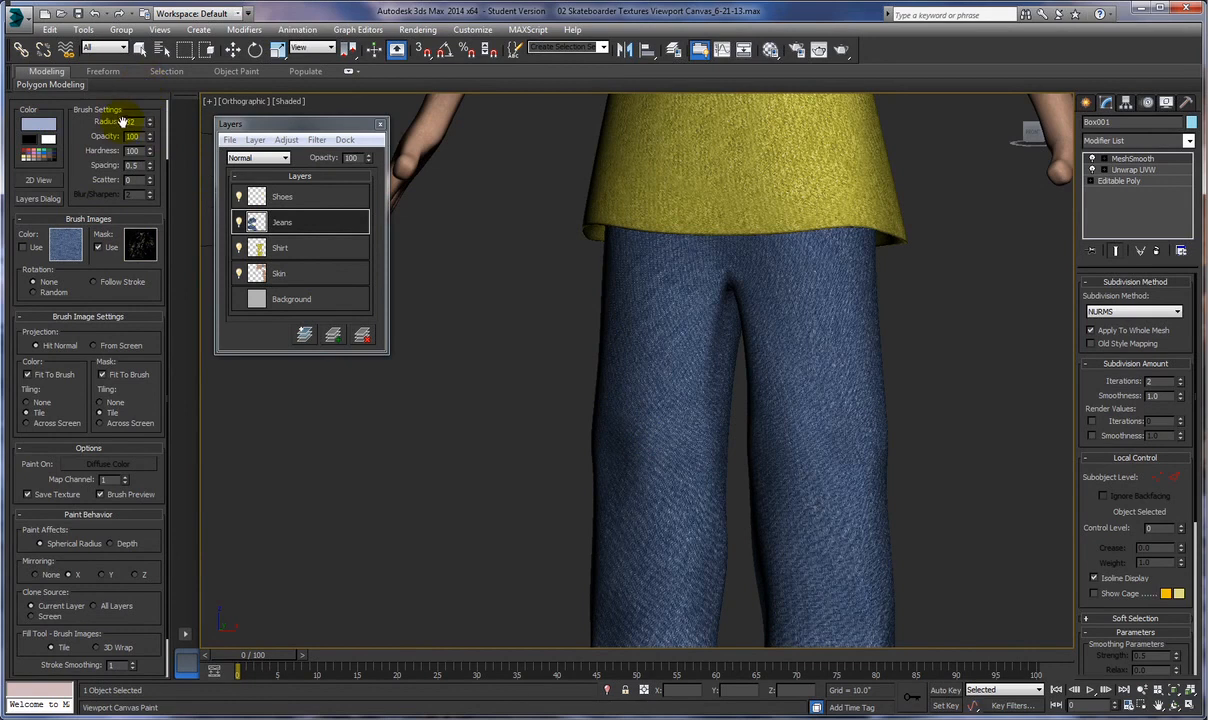
drag(81, 135, 81, 245)
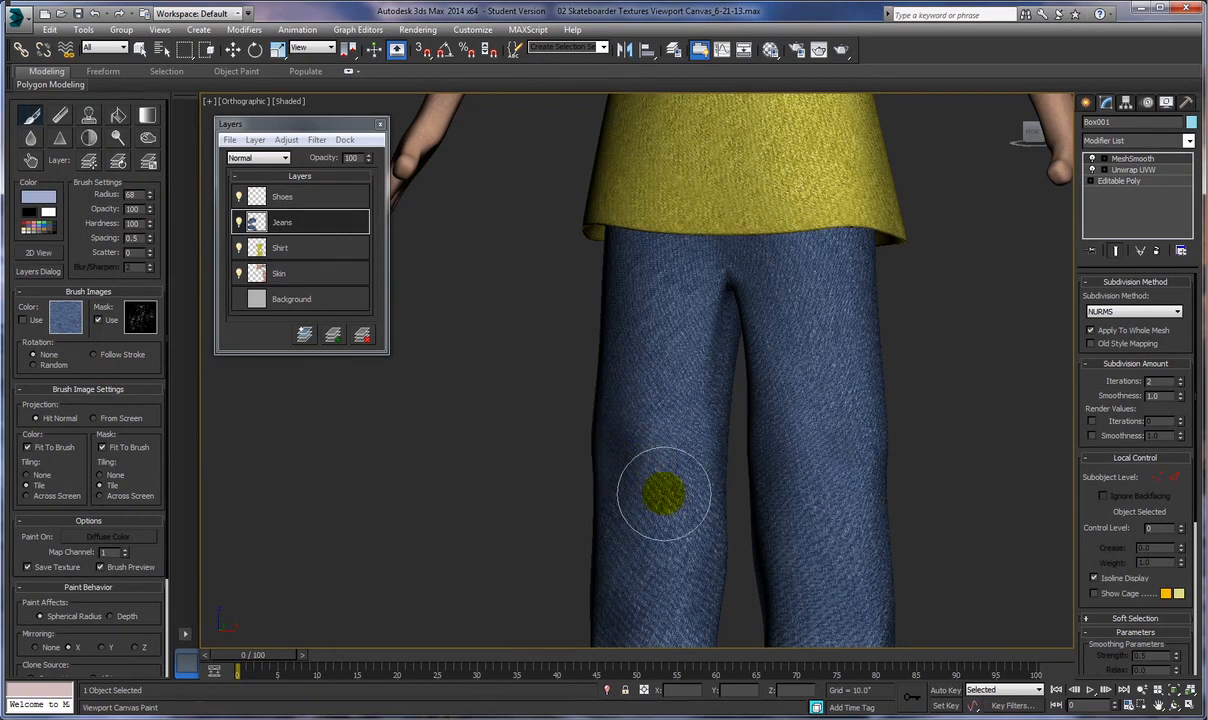
click(646, 465)
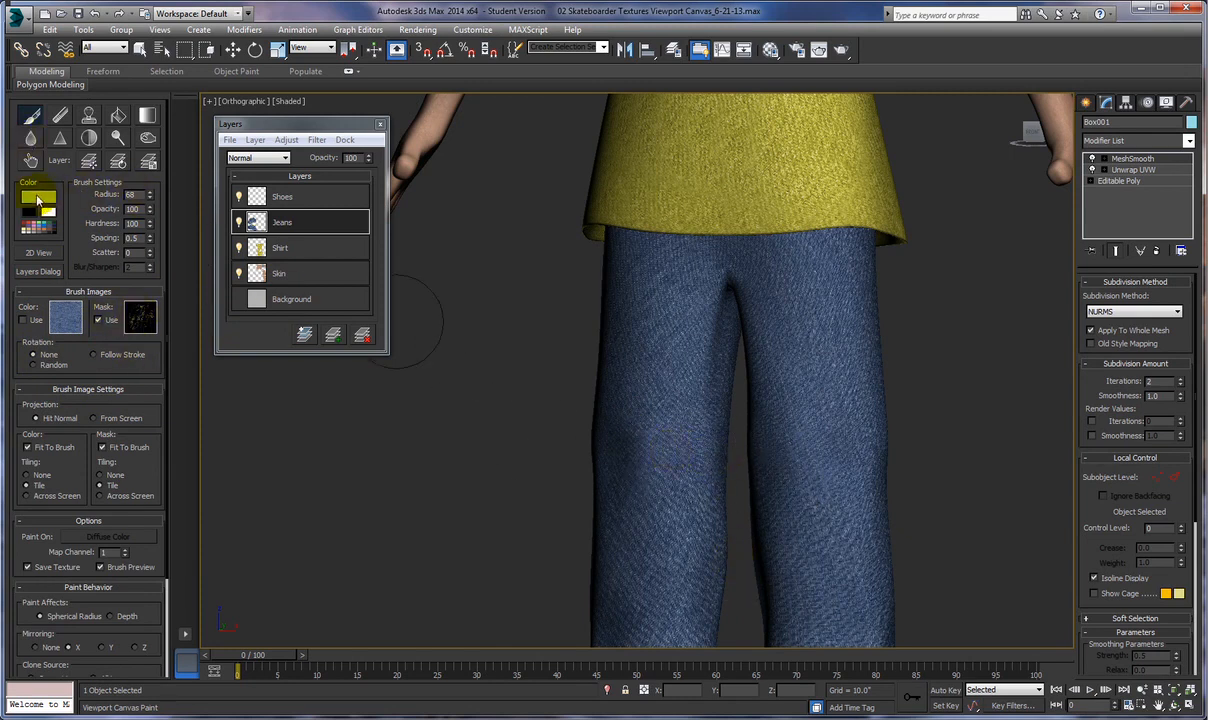
Step: Lighten the brush color to a near-white blue with Red 183, Green 190 and Blue 213
click(36, 198)
click(225, 148)
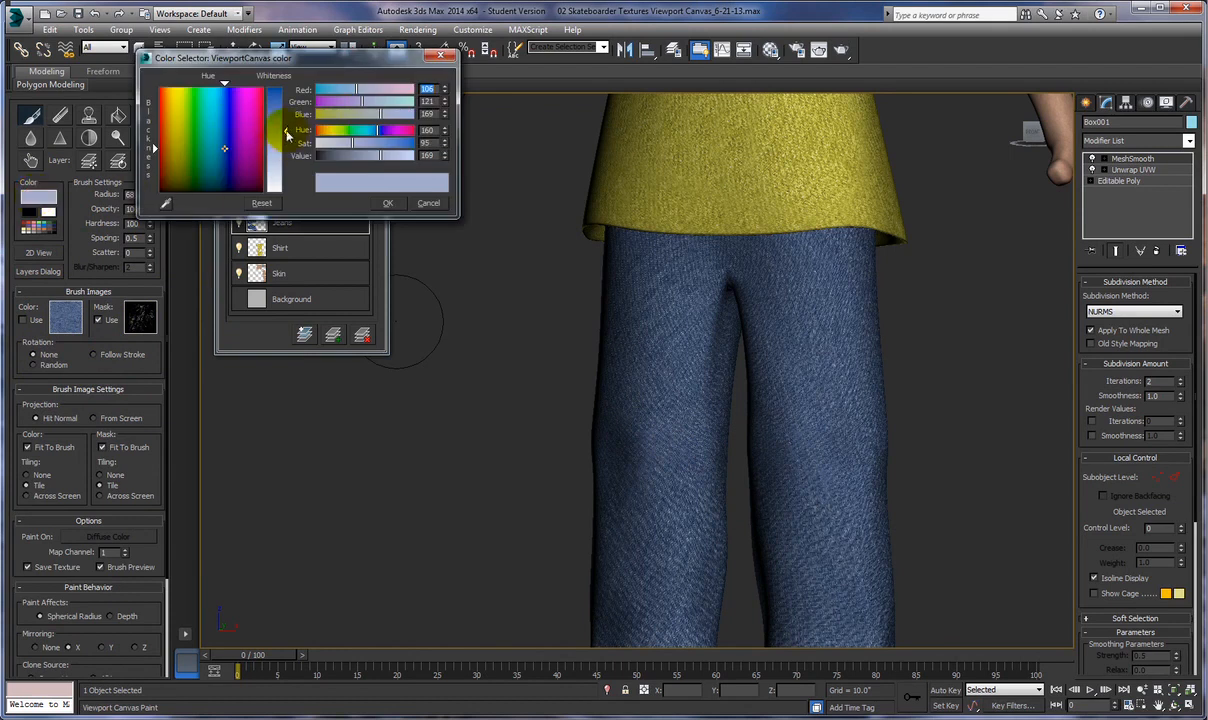
drag(287, 134, 285, 163)
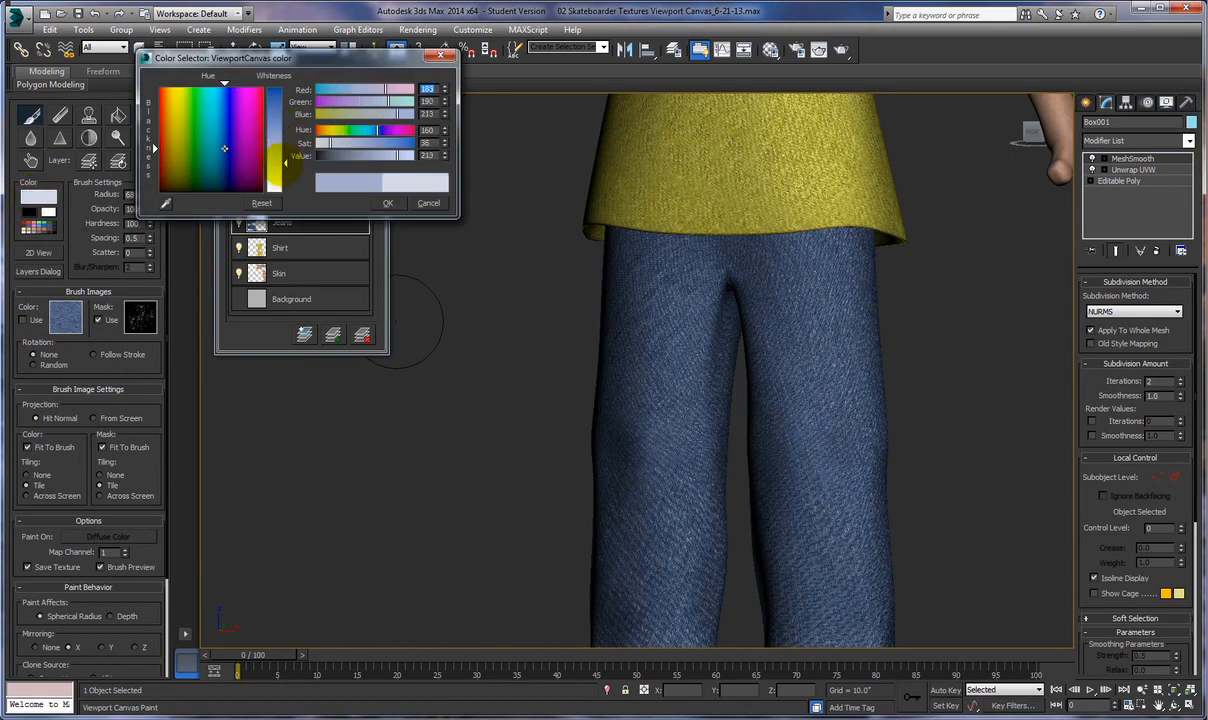
click(388, 203)
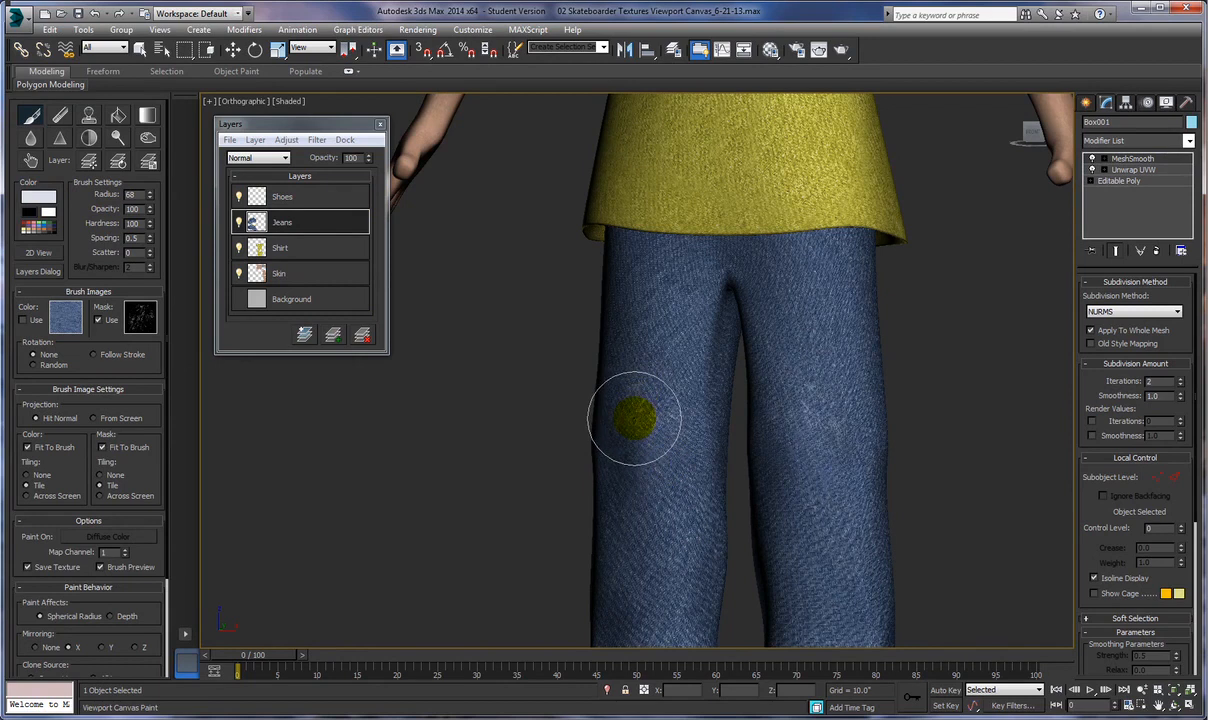
Step: Paint pale scratchy wear marks over both knees on the Jeans layer
mouse_move(637, 452)
mouse_down()
mouse_move(650, 516)
mouse_move(642, 480)
mouse_move(685, 433)
mouse_move(636, 404)
mouse_move(609, 442)
mouse_move(615, 472)
mouse_move(651, 449)
mouse_move(638, 420)
mouse_move(663, 406)
mouse_move(636, 466)
mouse_up()
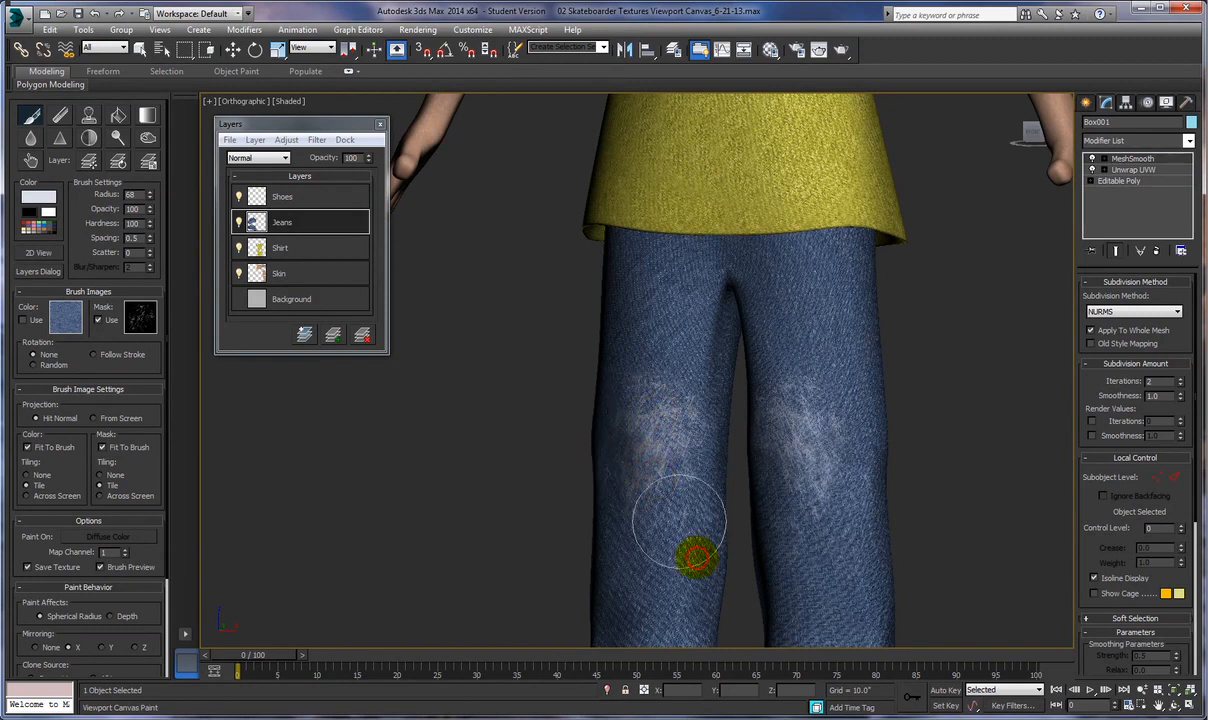
mouse_move(806, 511)
mouse_down()
mouse_move(836, 499)
mouse_move(836, 453)
mouse_move(809, 421)
mouse_up()
mouse_move(612, 500)
mouse_down()
mouse_move(644, 510)
mouse_move(668, 547)
mouse_up()
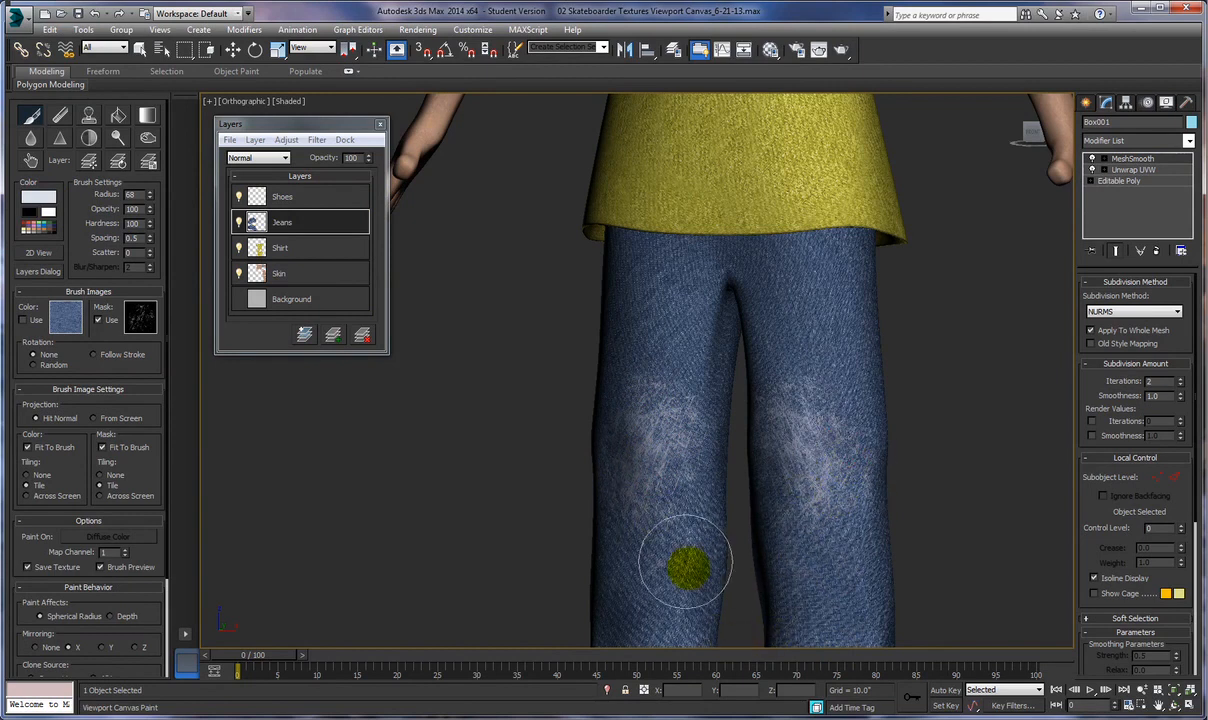
Step: Check the worn knees from a turned angle and extend the scratches along the outer side of the knee
scroll(725, 560, down, 5)
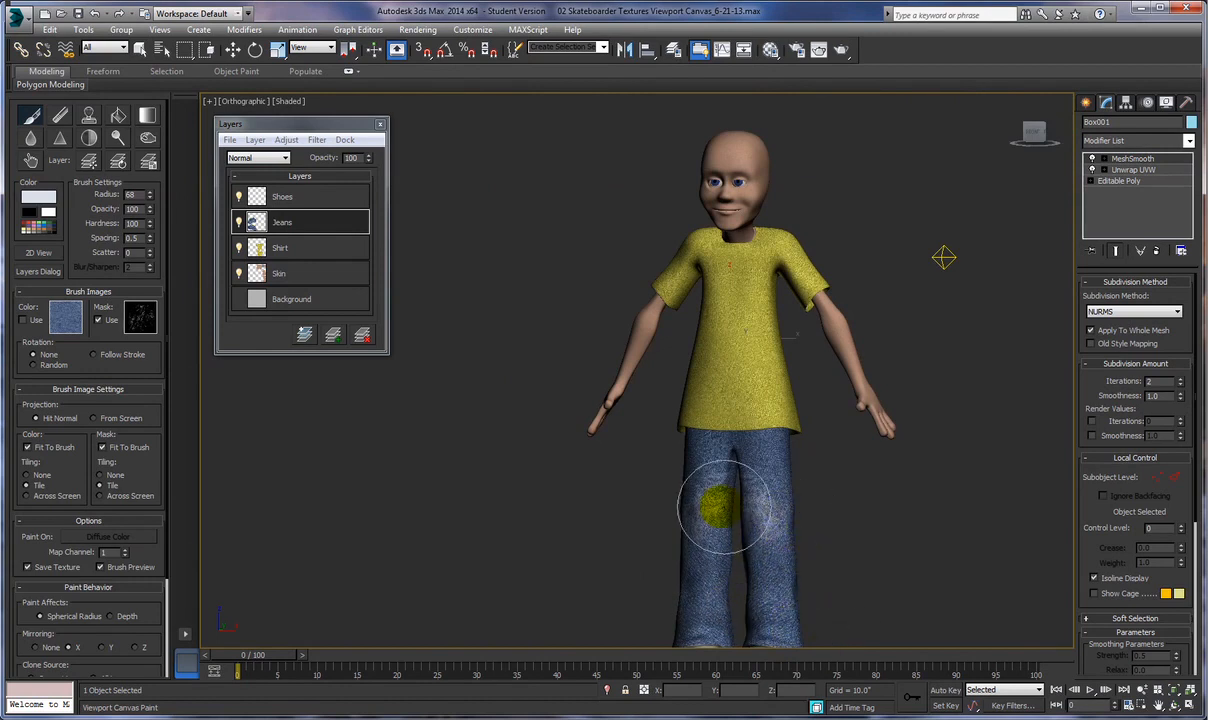
mouse_move(767, 530)
alt+middle_down()
mouse_move(763, 539)
mouse_move(749, 518)
alt+middle_up()
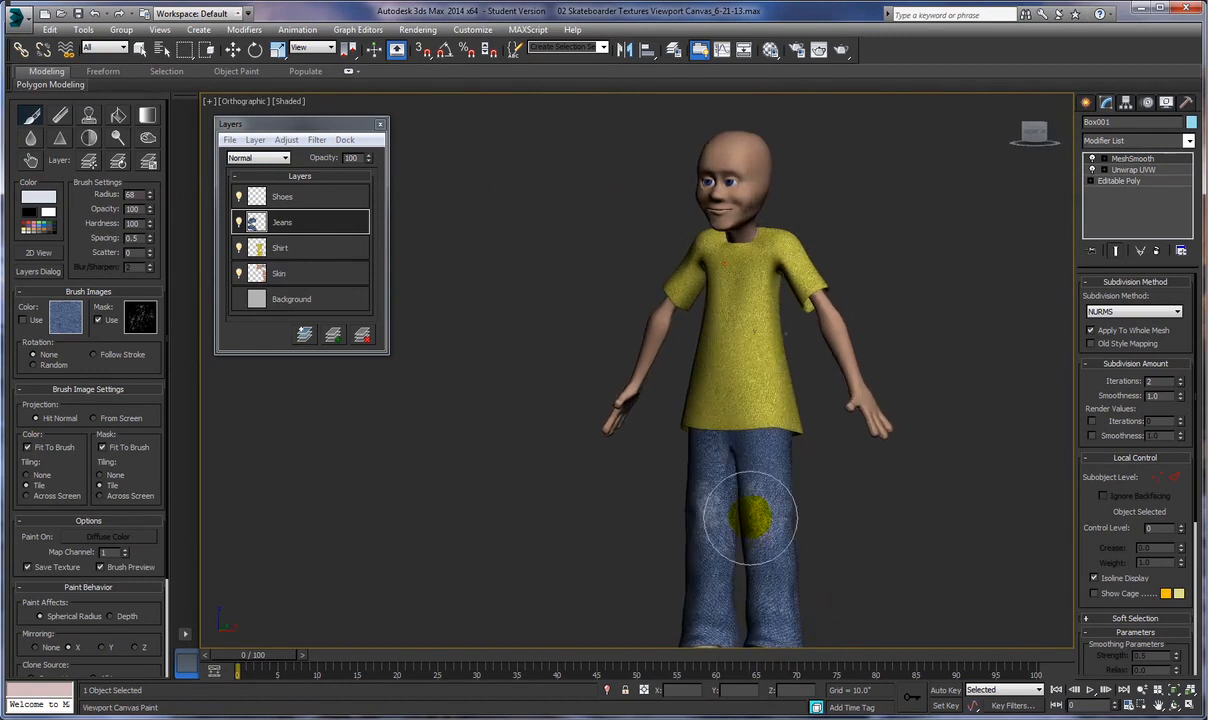
scroll(762, 515, up, 6)
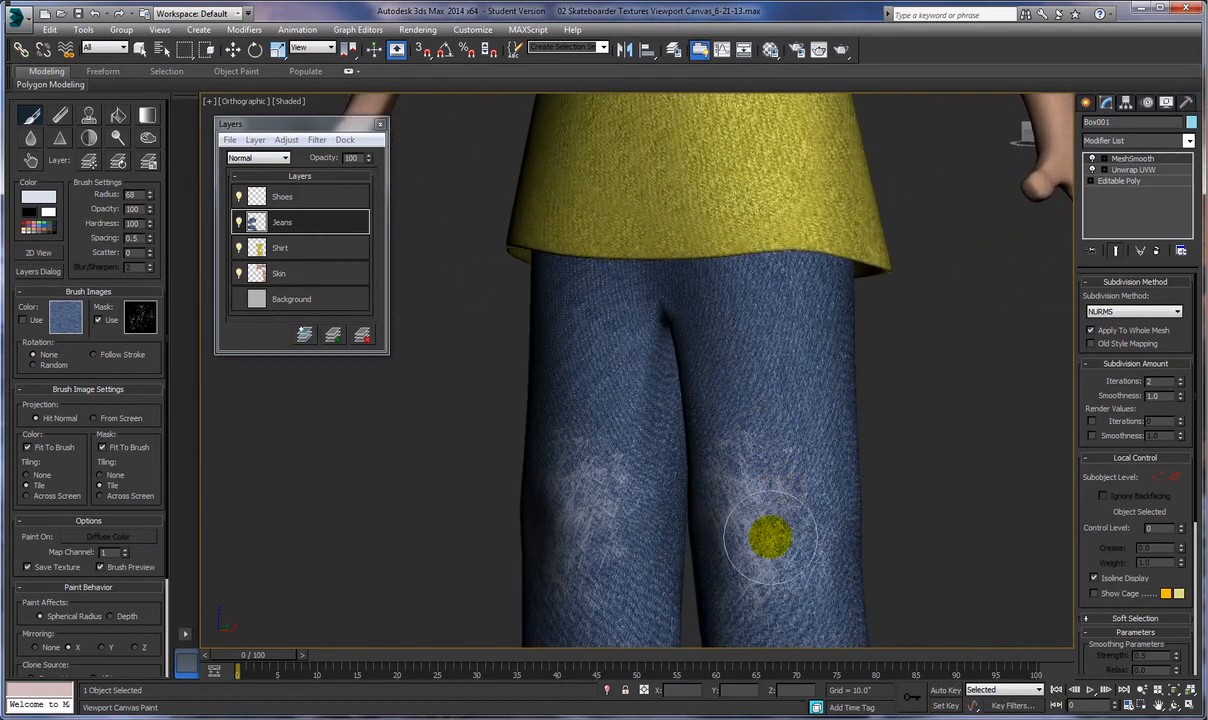
scroll(800, 568, up, 3)
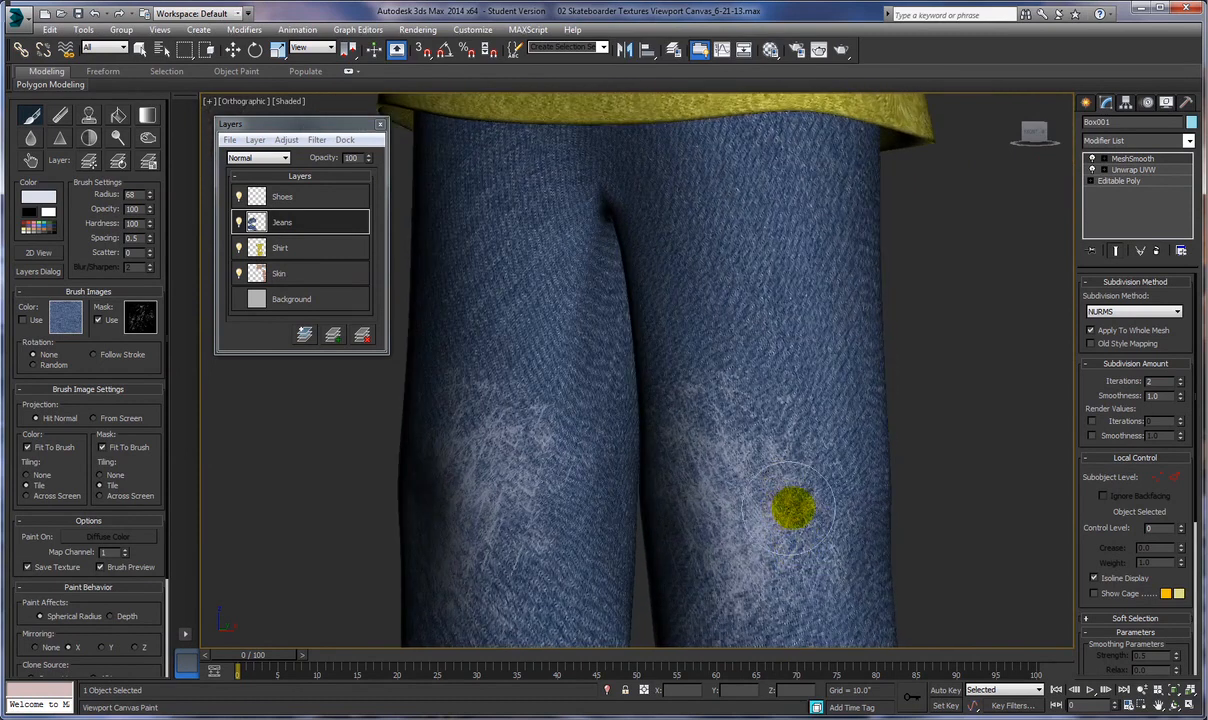
mouse_move(793, 466)
mouse_down()
mouse_move(782, 440)
mouse_move(731, 418)
mouse_move(704, 580)
mouse_move(797, 574)
mouse_up()
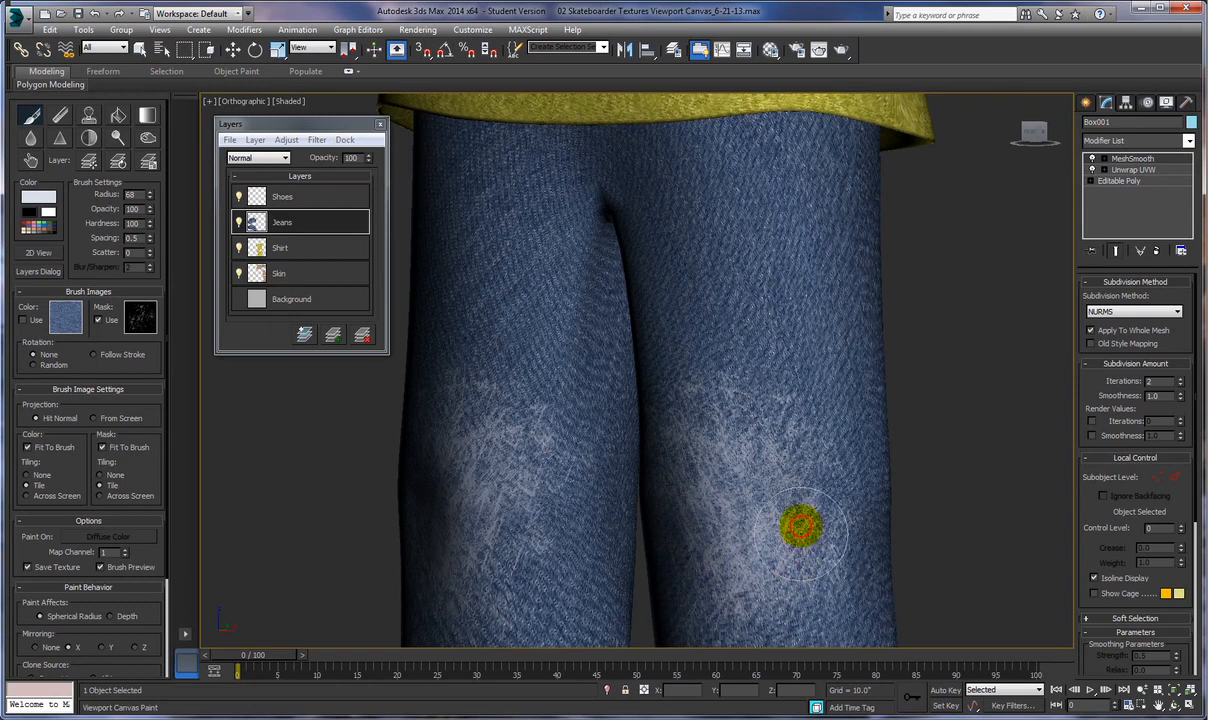
Step: Touch up the scratches on the knee and add a new layer above the Jeans layer
scroll(786, 540, down, 5)
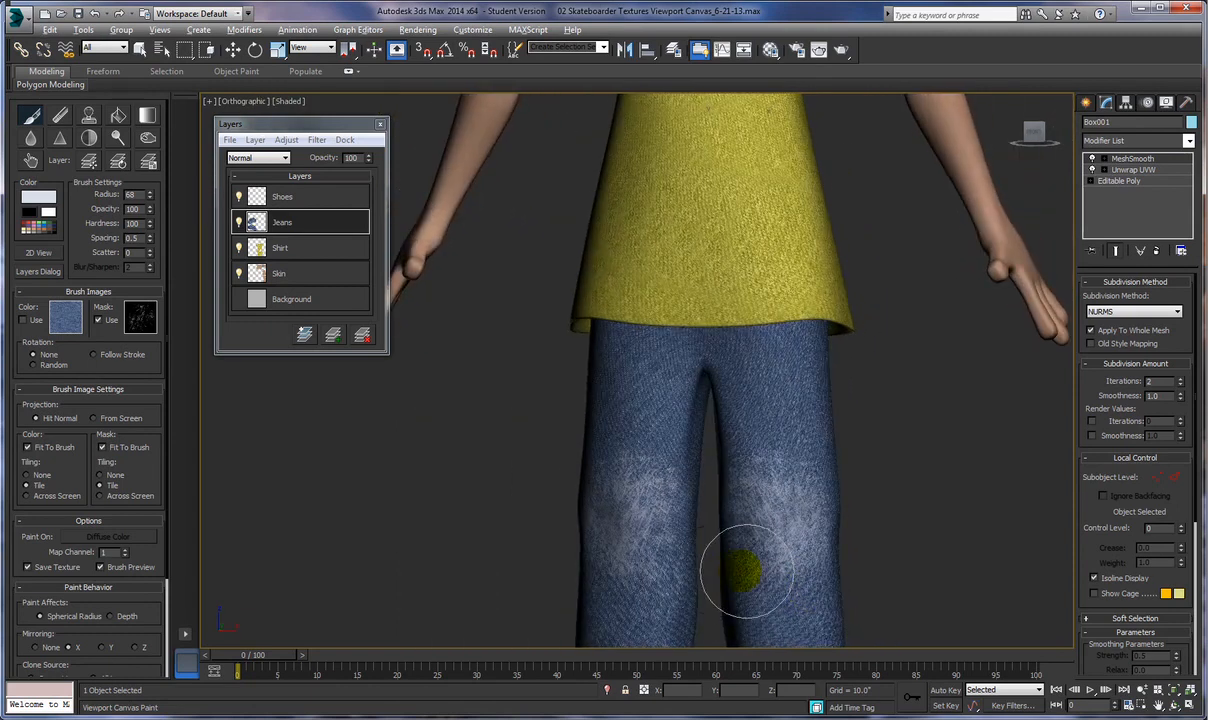
drag(671, 547, 672, 524)
mouse_move(828, 578)
alt+middle_down()
mouse_move(905, 580)
mouse_move(809, 574)
alt+middle_up()
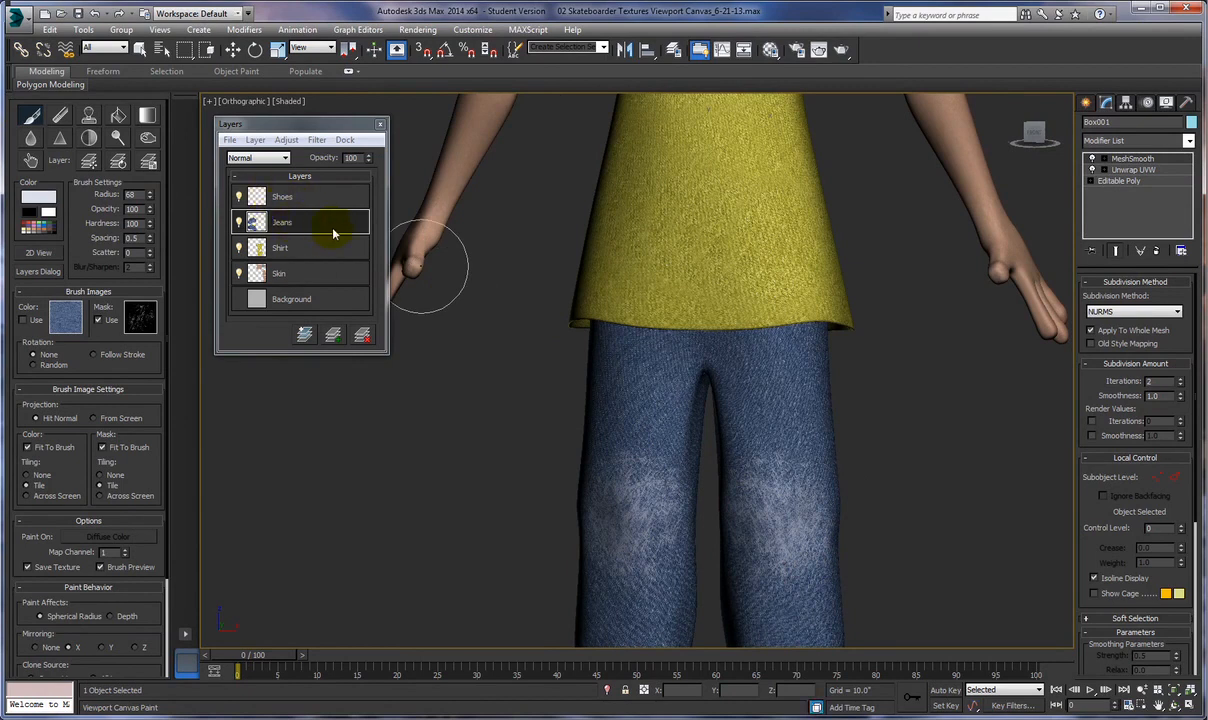
click(333, 334)
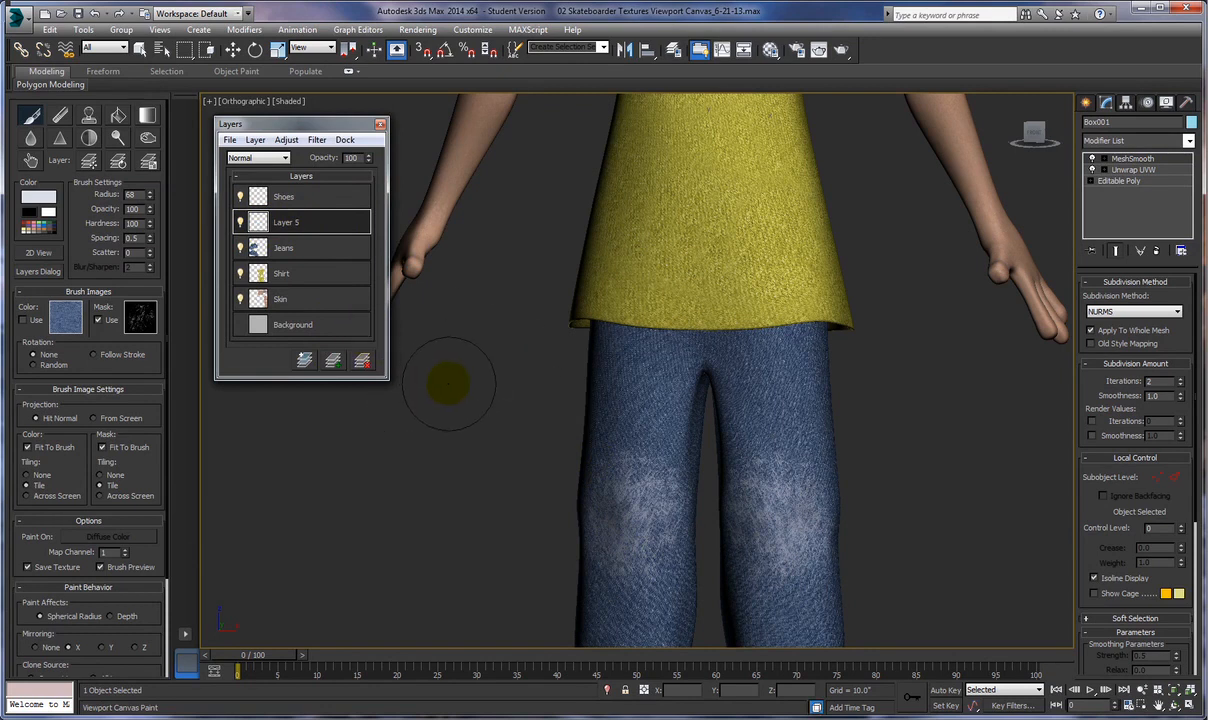
Step: Undo the added layer and all the pale scratch strokes painted on the knees of the Jeans layer
key(ctrl+z)
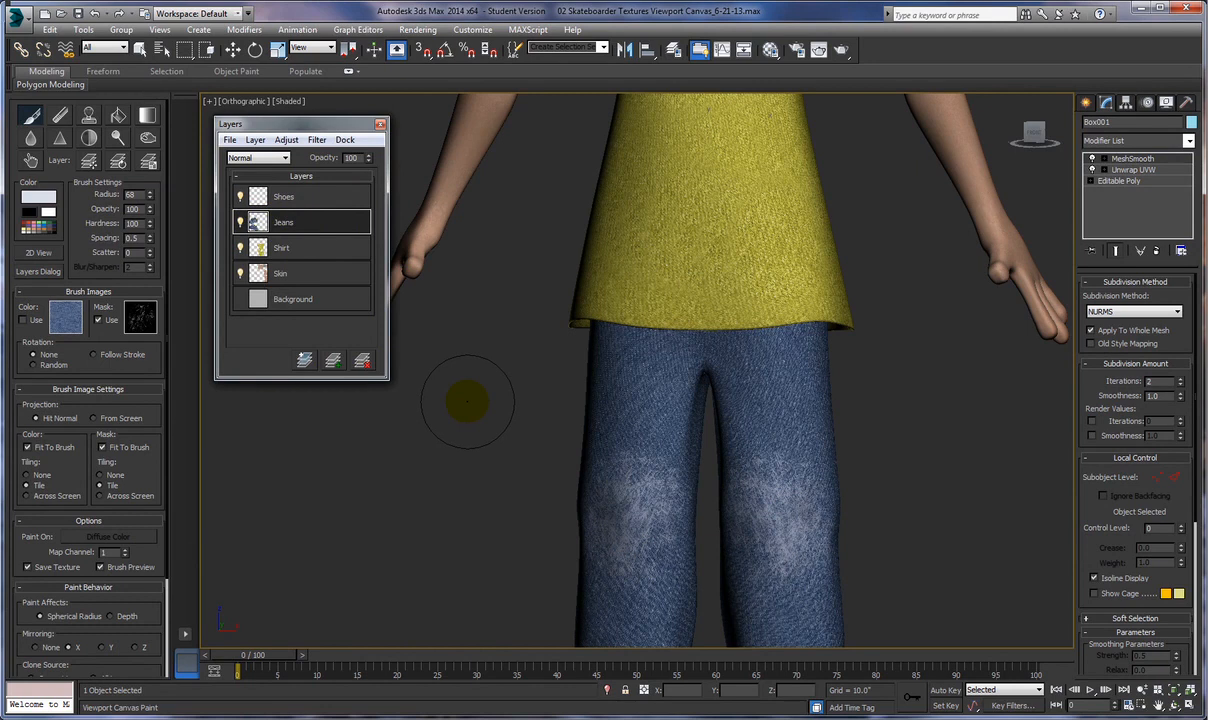
key(ctrl+z)
key(ctrl+z)
key(ctrl+z)
key(ctrl+z)
key(ctrl+z)
key(ctrl+z)
key(ctrl+z)
key(ctrl+z)
key(ctrl+z)
key(ctrl+z)
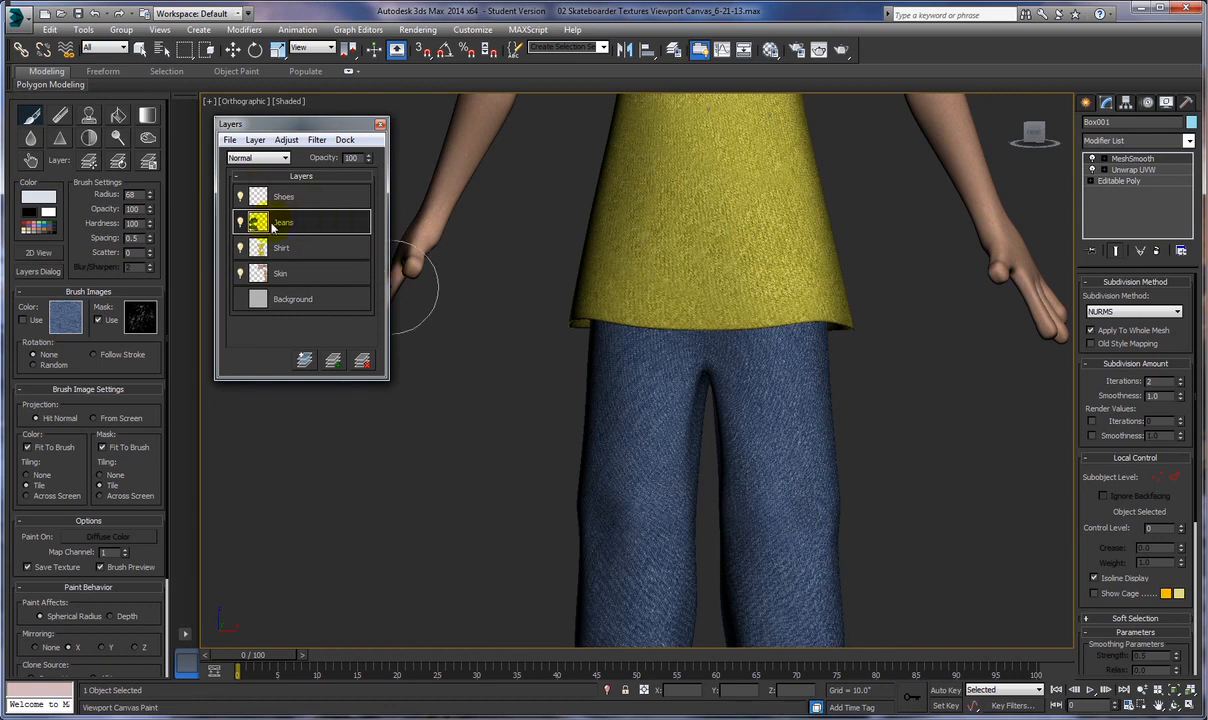
Step: Add a new layer directly above the Jeans layer and rename it Details
click(305, 360)
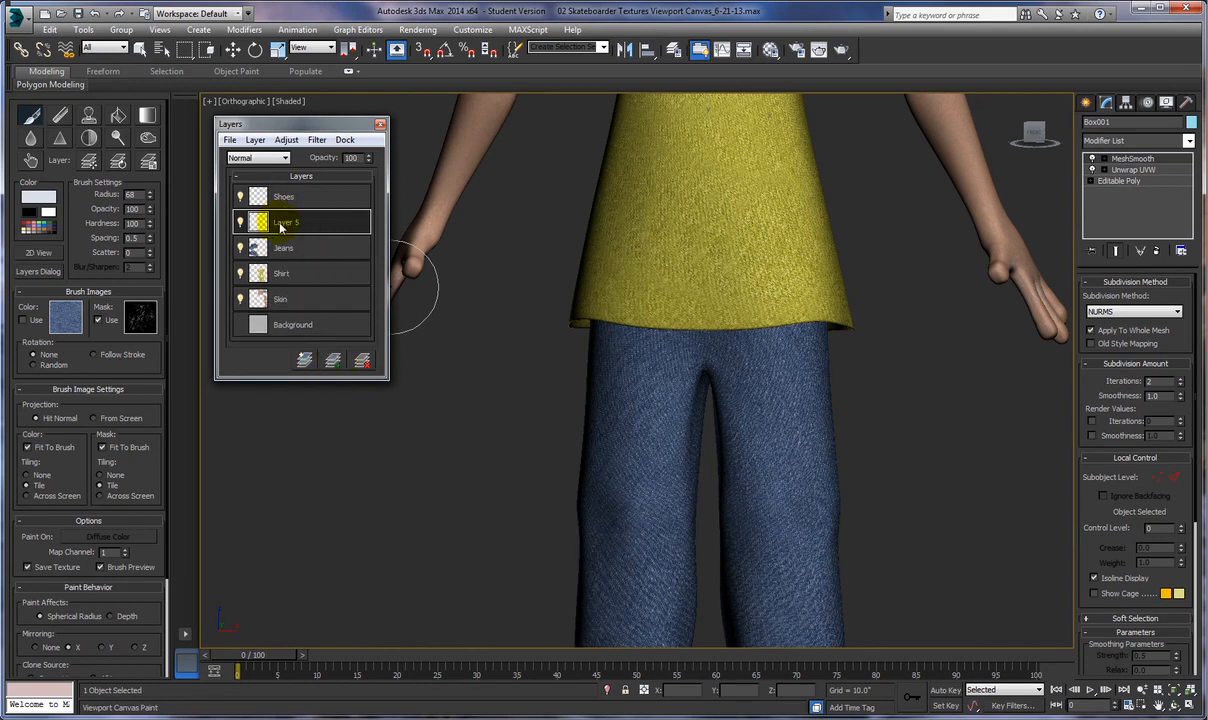
double_click(281, 226)
drag(310, 172, 213, 170)
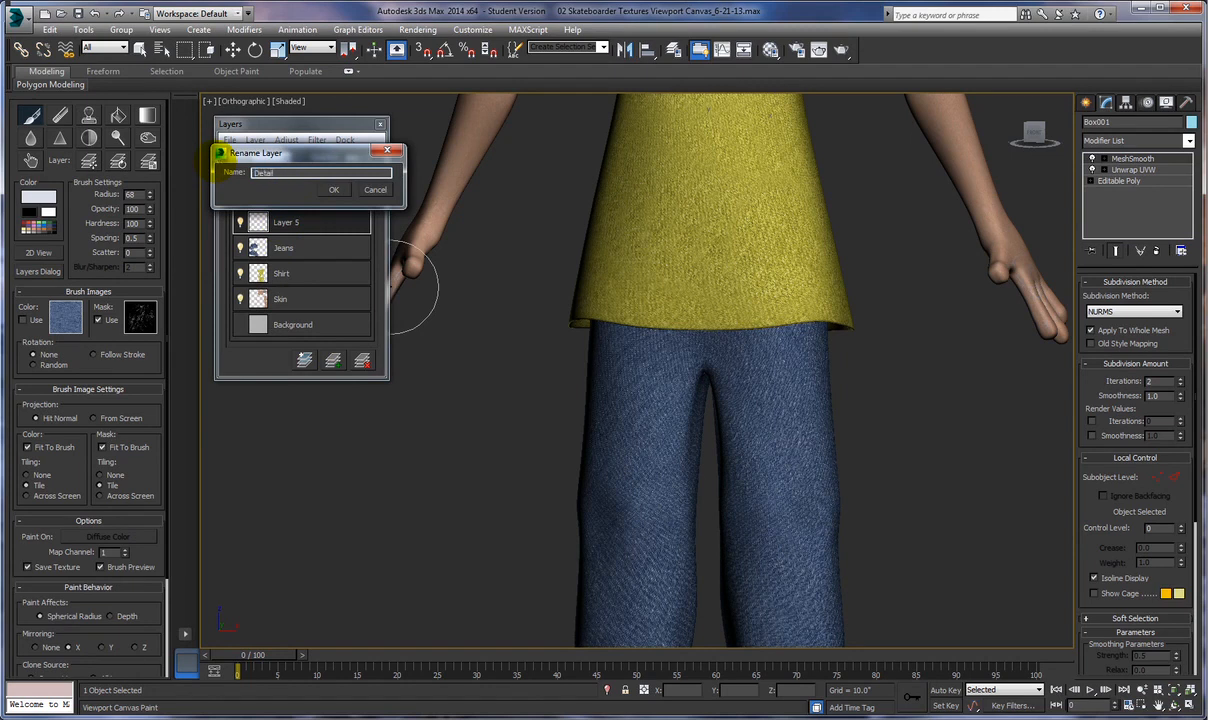
text(s)
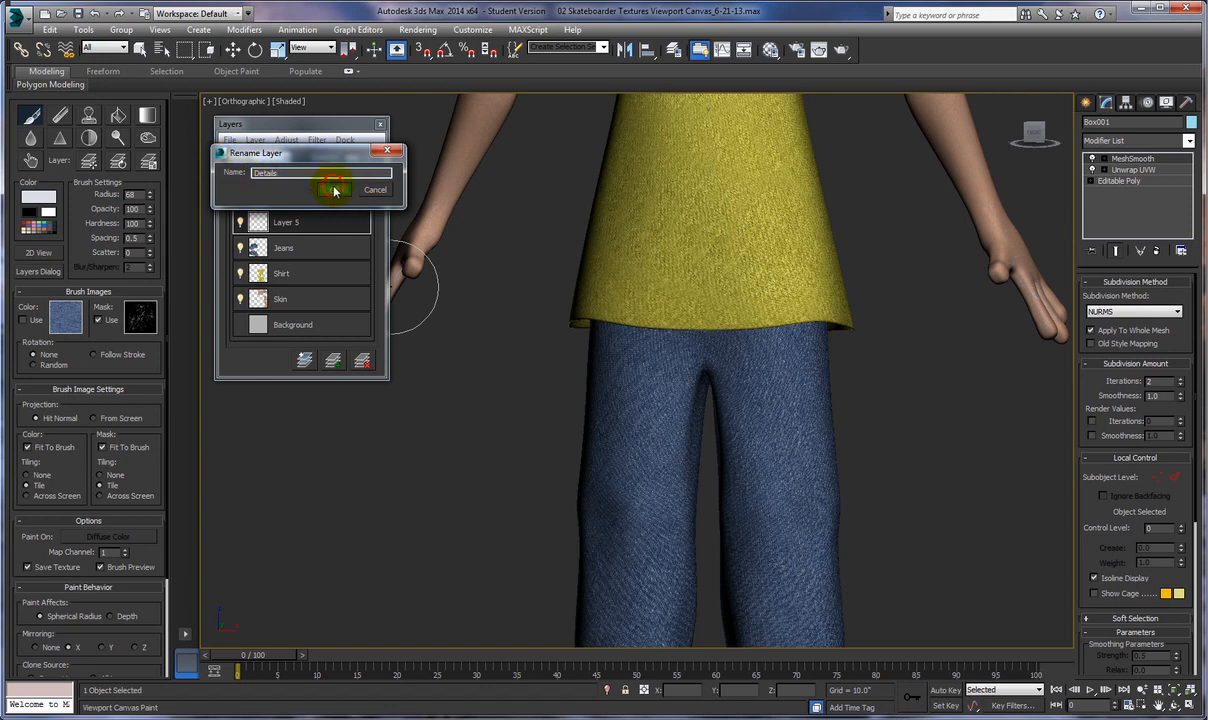
click(333, 189)
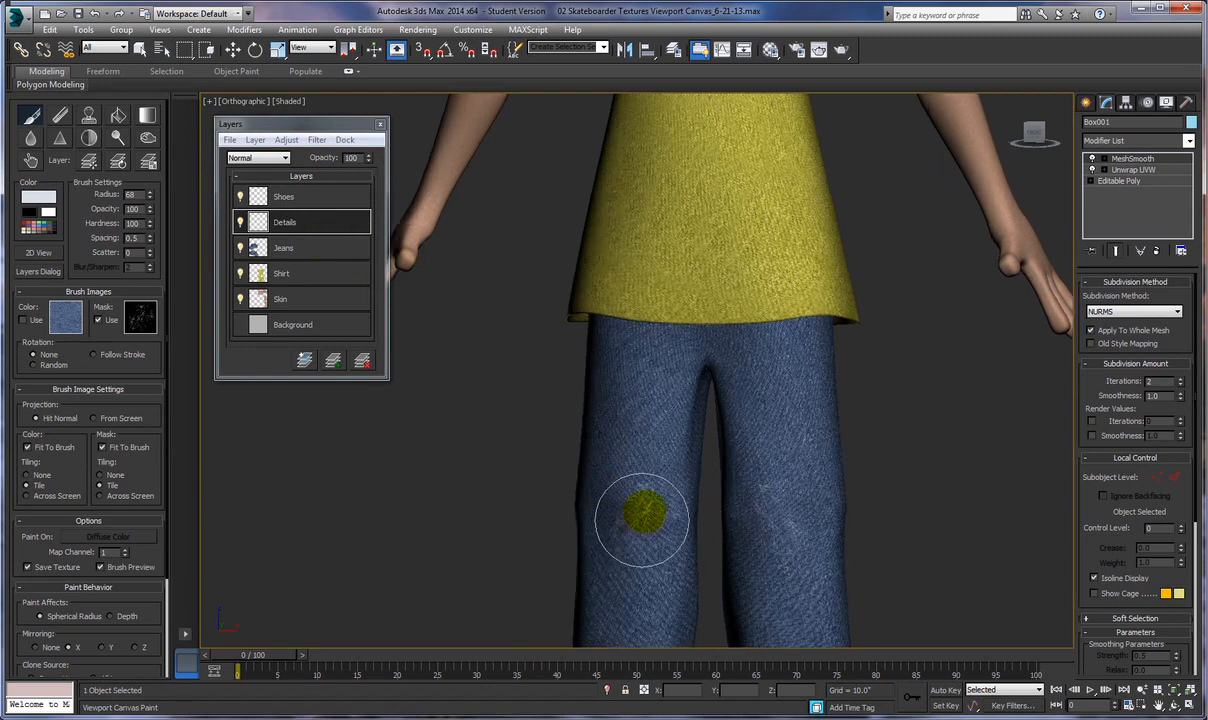
Step: Paint pale scratchy wear marks over both knees of the jeans on the Details layer
scroll(641, 517, up, 4)
mouse_move(582, 453)
mouse_down()
mouse_move(562, 432)
mouse_move(622, 462)
mouse_move(626, 500)
mouse_move(613, 517)
mouse_move(590, 516)
mouse_move(574, 558)
mouse_move(636, 596)
mouse_move(666, 570)
mouse_move(660, 500)
mouse_move(674, 433)
mouse_move(560, 470)
mouse_move(545, 520)
mouse_move(636, 436)
mouse_move(623, 404)
mouse_move(677, 520)
mouse_move(655, 572)
mouse_move(656, 550)
mouse_up()
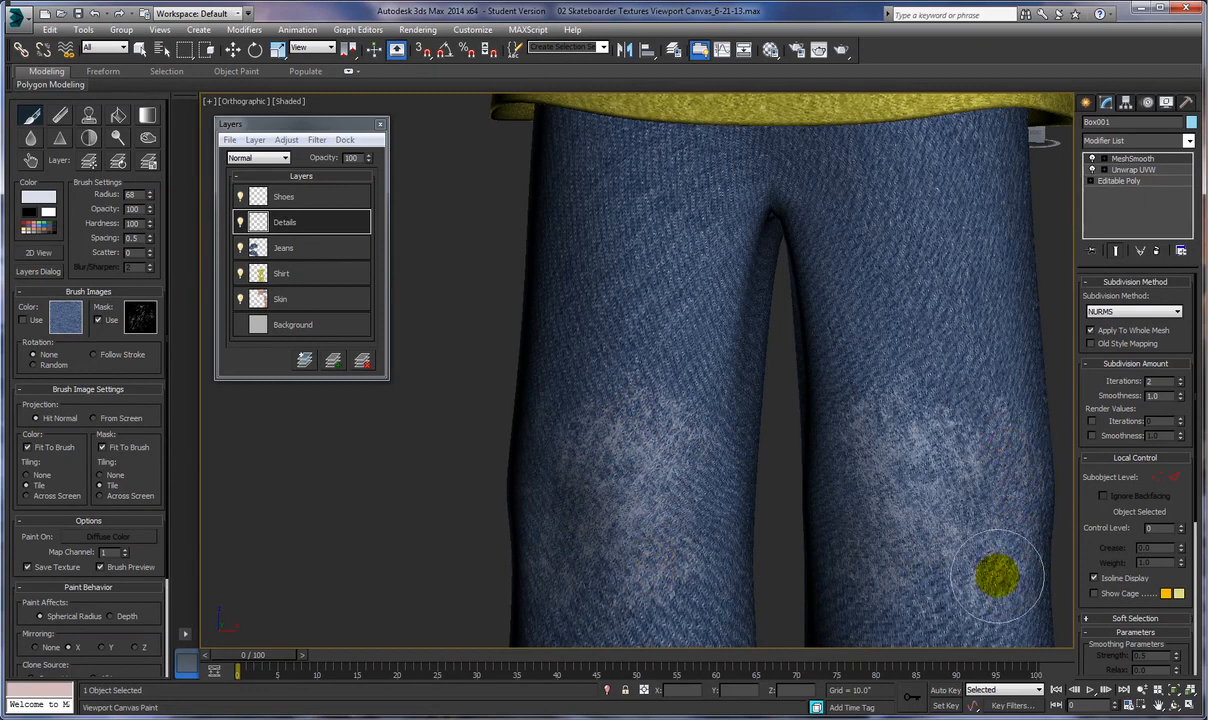
scroll(990, 585, down, 5)
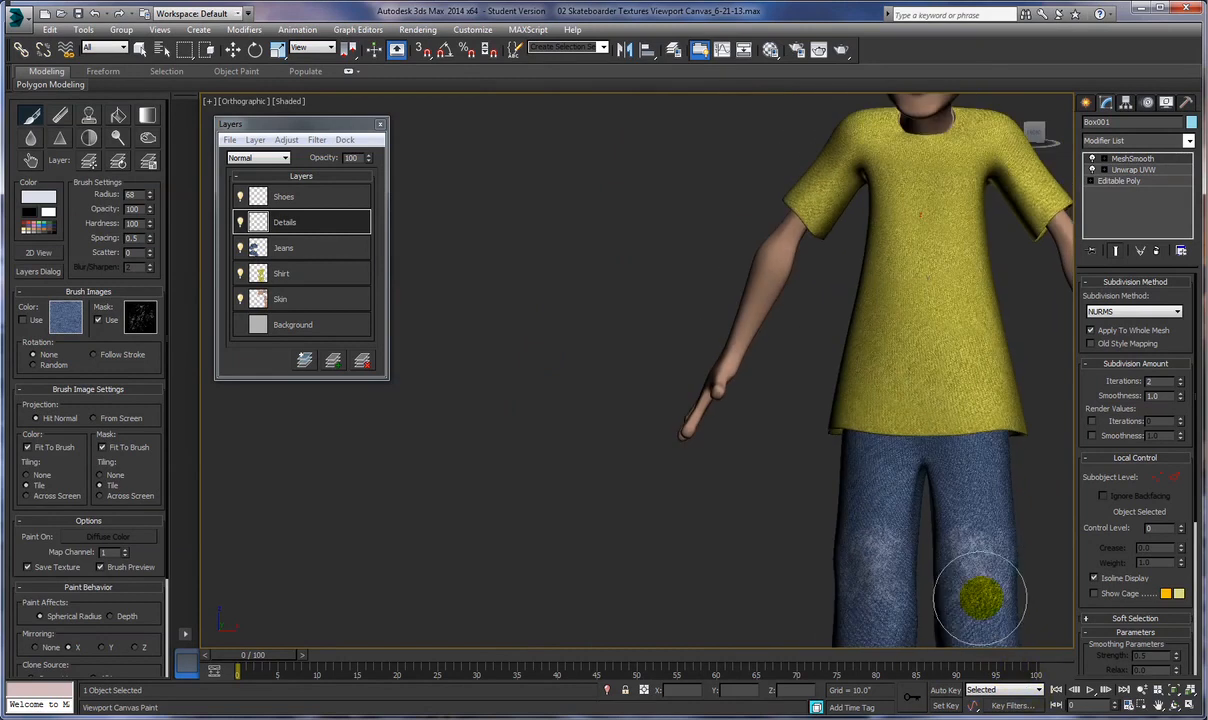
scroll(975, 540, up, 5)
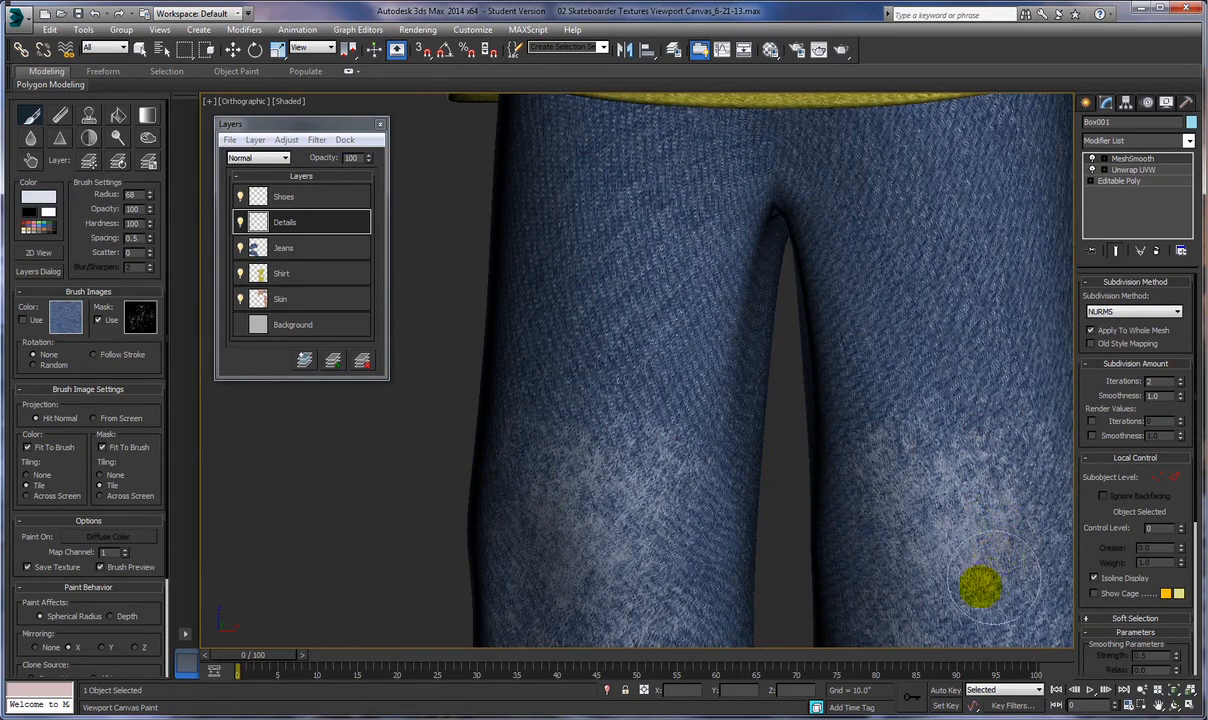
scroll(940, 515, down, 5)
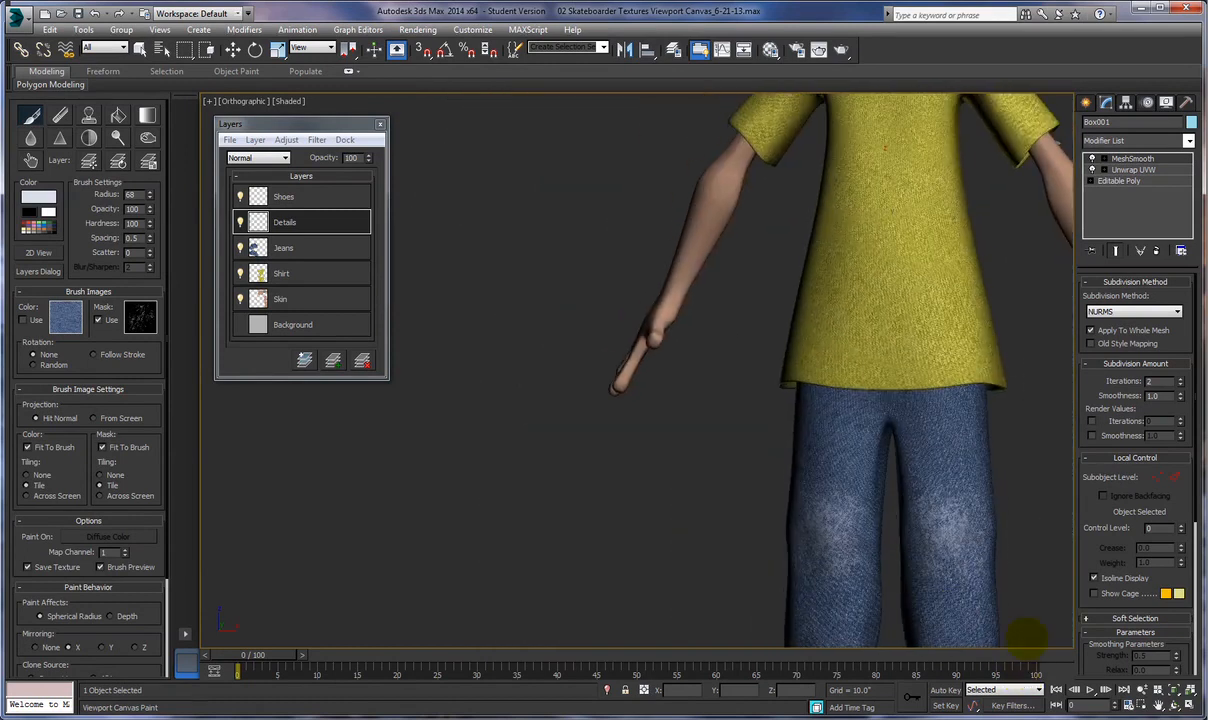
scroll(975, 575, up, 2)
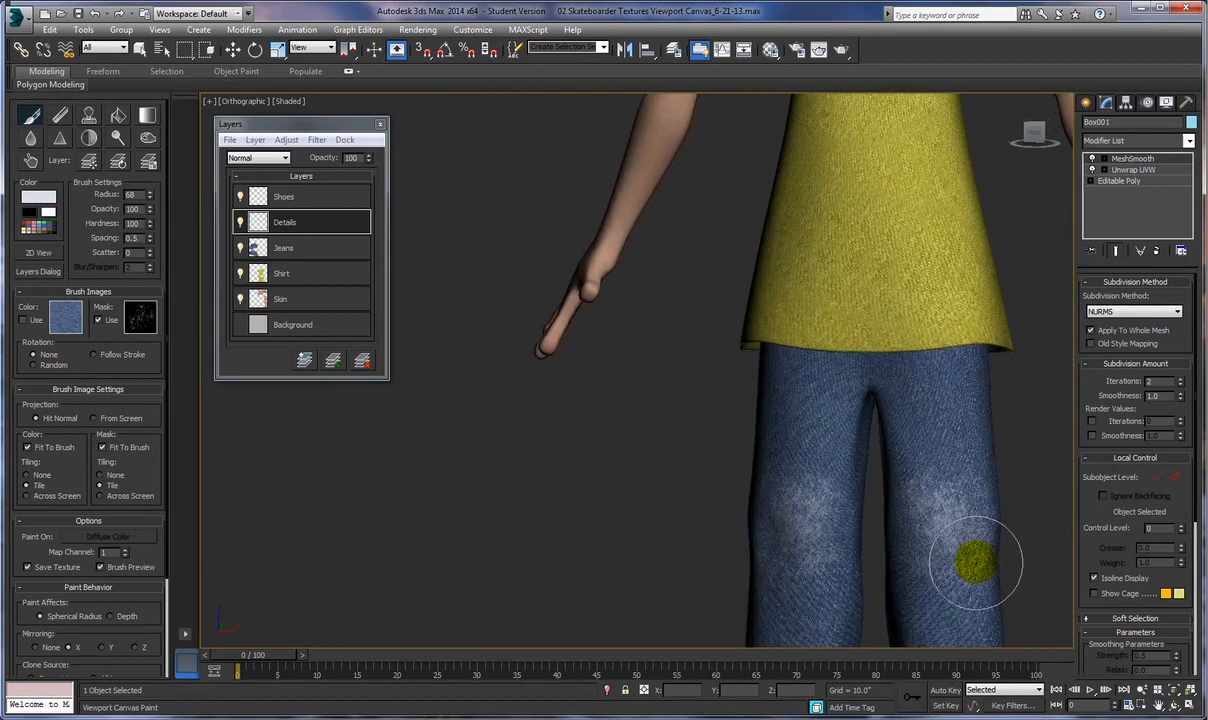
Step: Set the brush radius to 20 and paint a pale worn seam down the outer side of the thigh
mouse_move(977, 555)
alt+middle_down()
mouse_move(925, 546)
mouse_move(973, 548)
mouse_move(941, 561)
mouse_move(941, 535)
mouse_move(880, 553)
mouse_move(866, 545)
mouse_move(876, 553)
alt+middle_up()
mouse_move(760, 539)
alt+middle_down()
mouse_move(767, 513)
mouse_move(751, 502)
mouse_move(667, 494)
mouse_move(678, 467)
alt+middle_up()
mouse_move(683, 577)
alt+middle_down()
mouse_move(674, 553)
mouse_move(698, 553)
mouse_move(682, 620)
alt+middle_up()
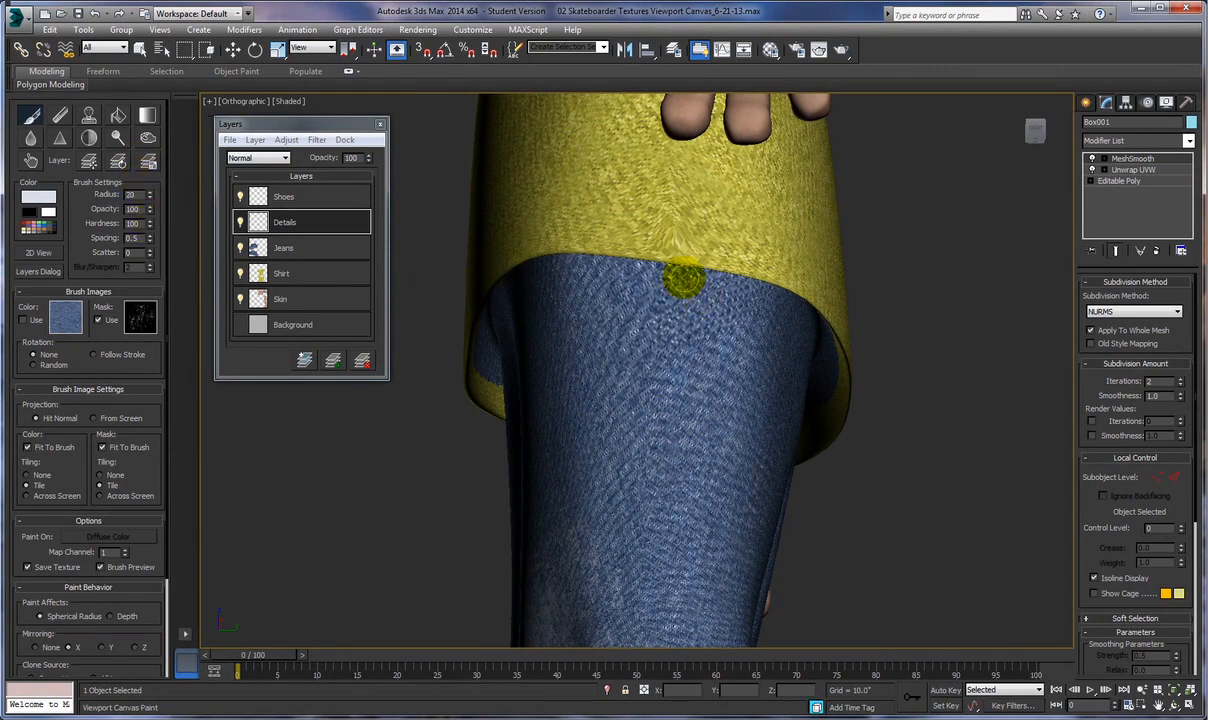
alt+middle_drag(688, 302, 696, 270)
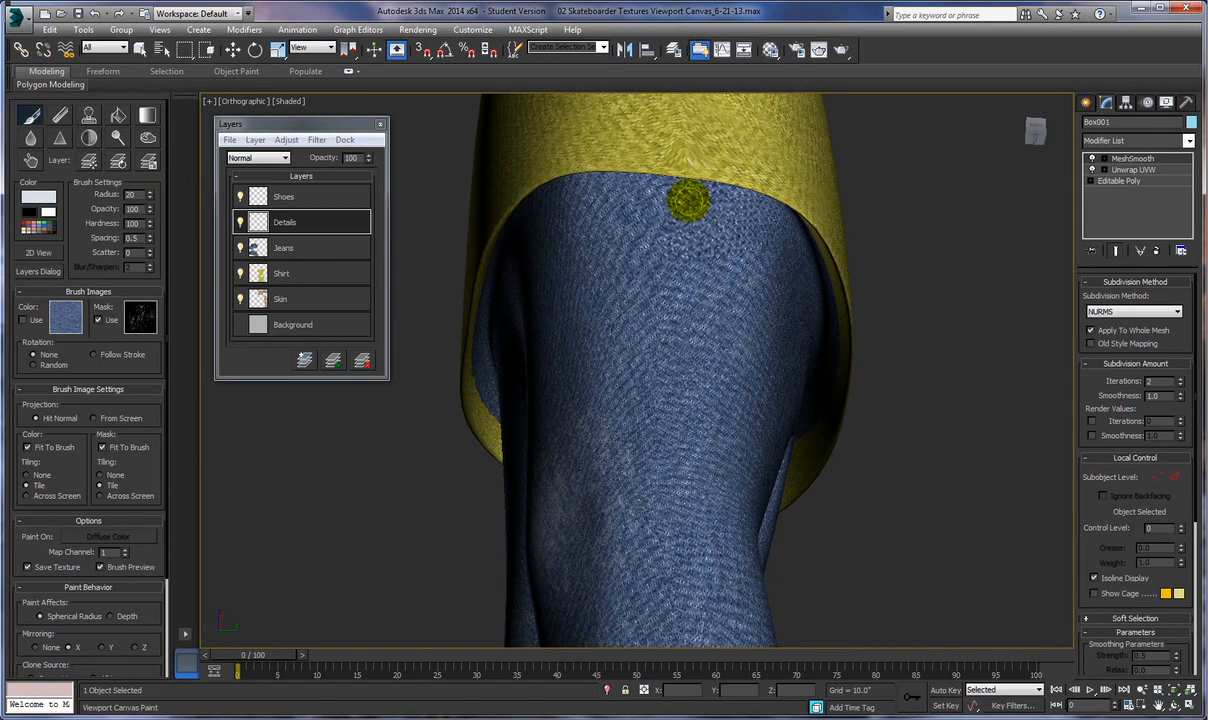
mouse_move(686, 198)
mouse_down()
mouse_move(682, 262)
mouse_move(692, 197)
mouse_up()
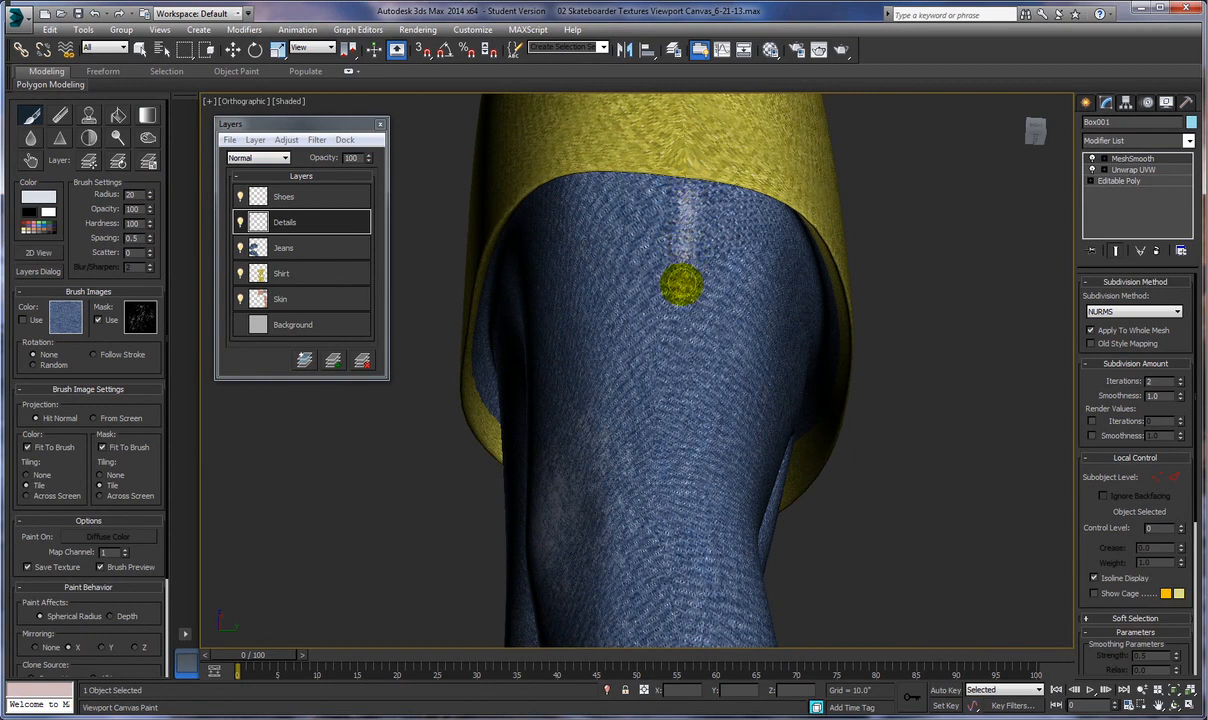
mouse_move(682, 330)
mouse_down()
mouse_move(680, 402)
mouse_move(684, 322)
mouse_up()
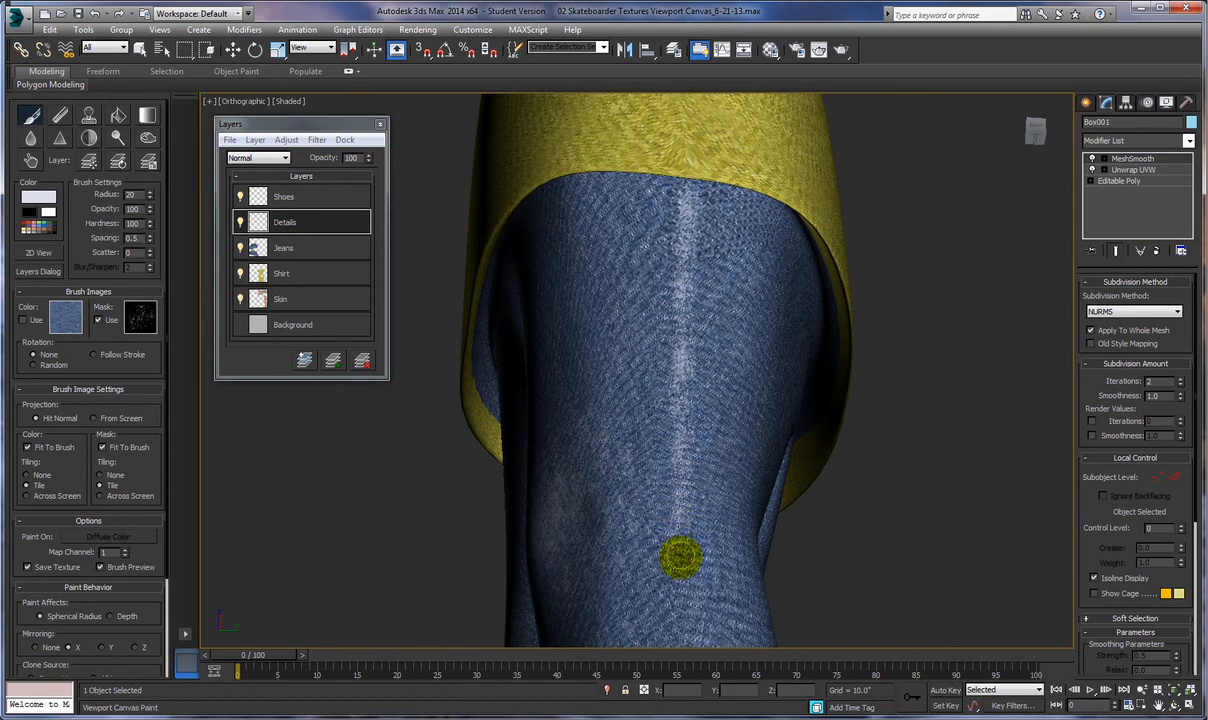
Step: Extend the worn seam line along the outer side of the lower leg down to the hem
mouse_move(692, 553)
middle_down()
mouse_move(698, 297)
mouse_move(710, 261)
middle_up()
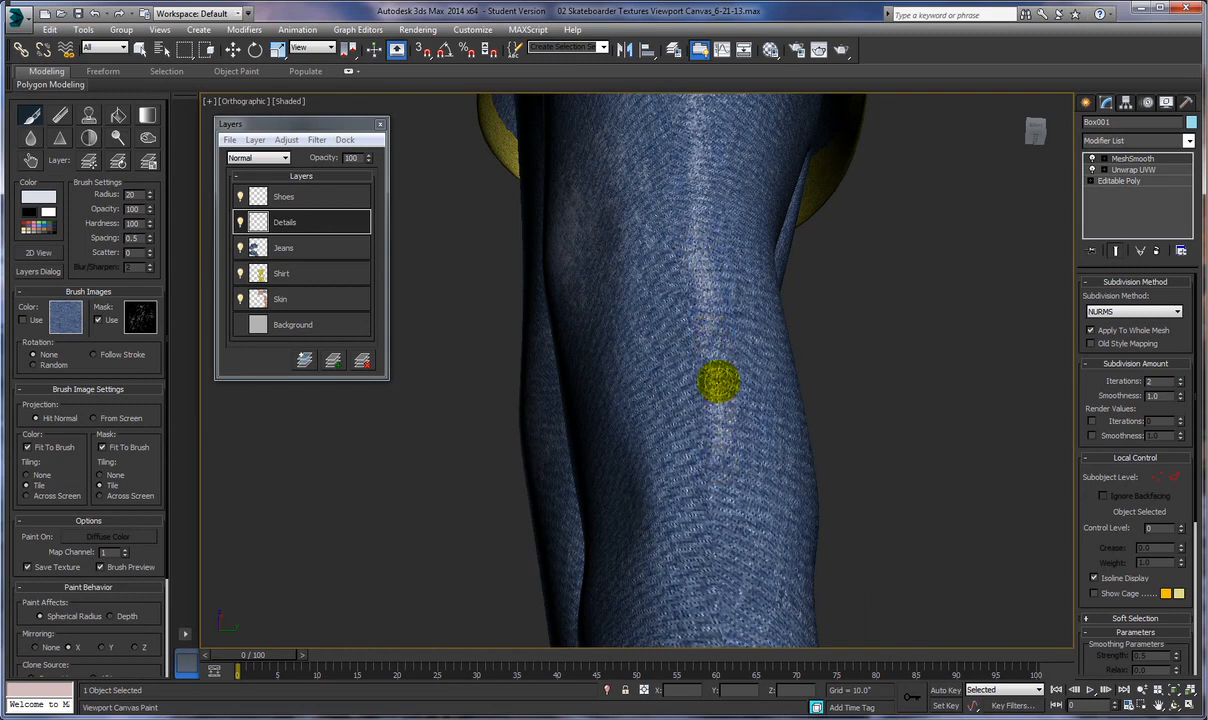
middle_drag(723, 472, 706, 279)
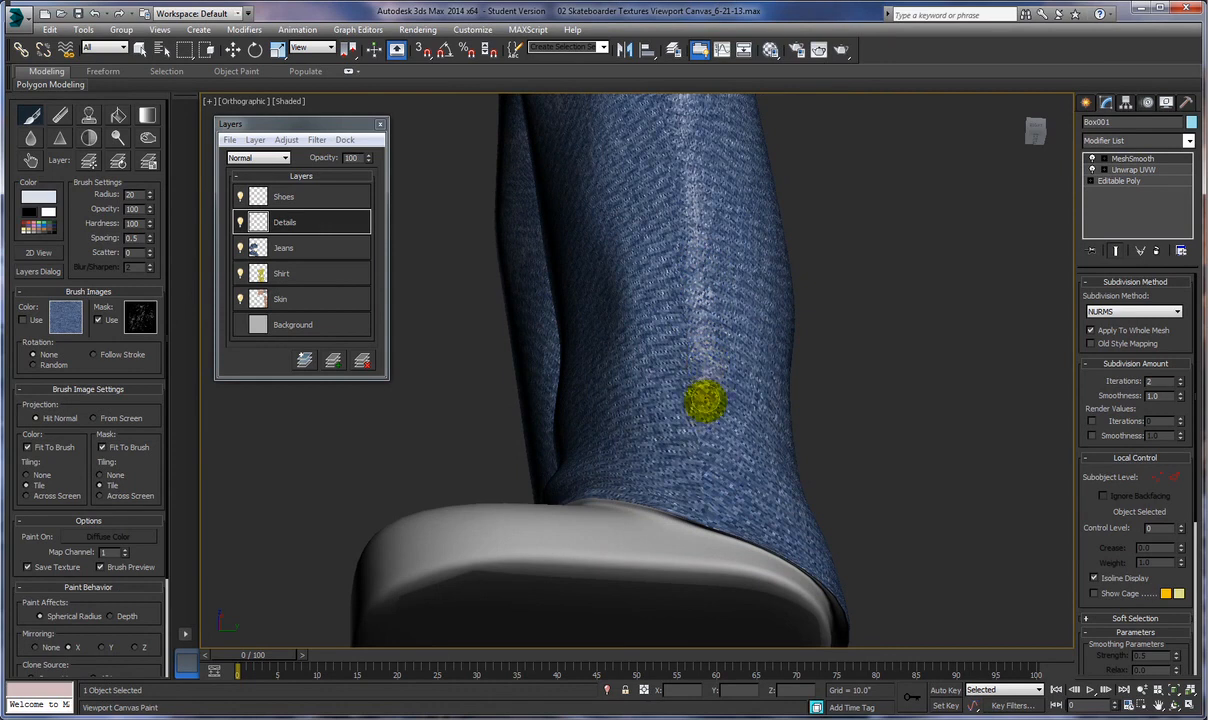
alt+middle_drag(712, 409, 728, 103)
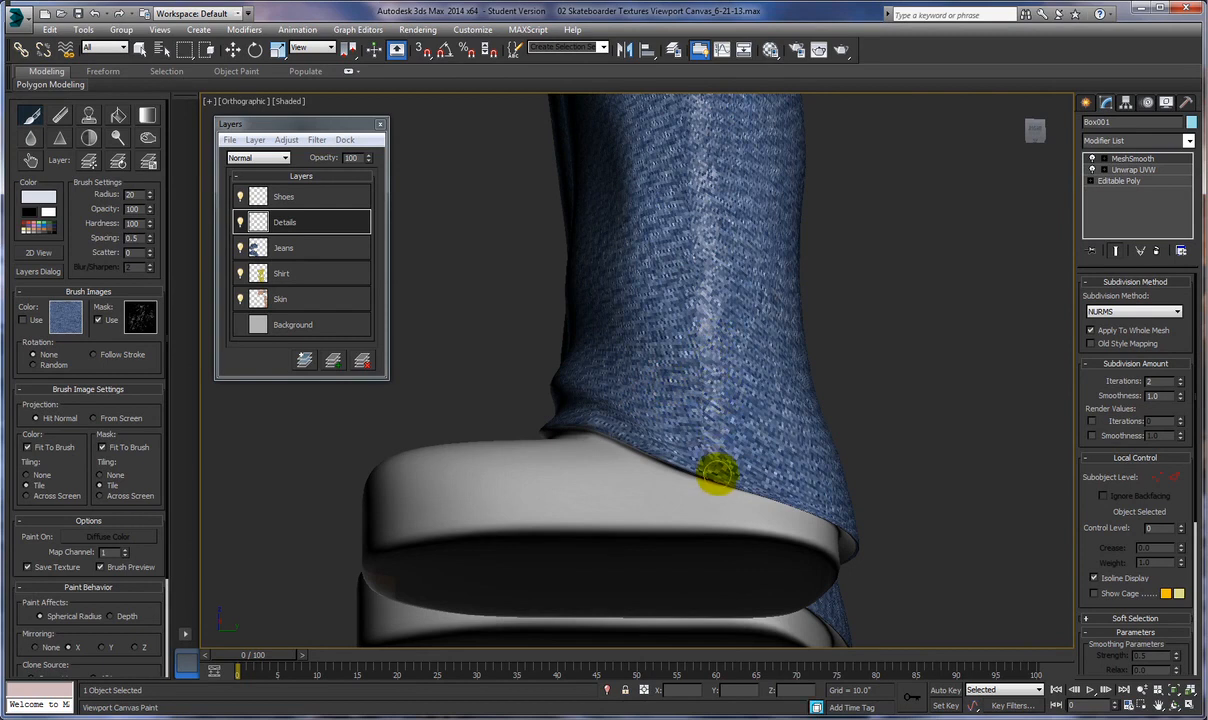
Step: Paint pale wear along the jeans hem from the outer ankle around the front, including the fold above the shoe
mouse_move(719, 440)
mouse_down()
mouse_move(706, 329)
mouse_move(727, 473)
mouse_move(685, 466)
mouse_move(842, 518)
mouse_move(723, 491)
mouse_move(583, 415)
mouse_up()
click(651, 427)
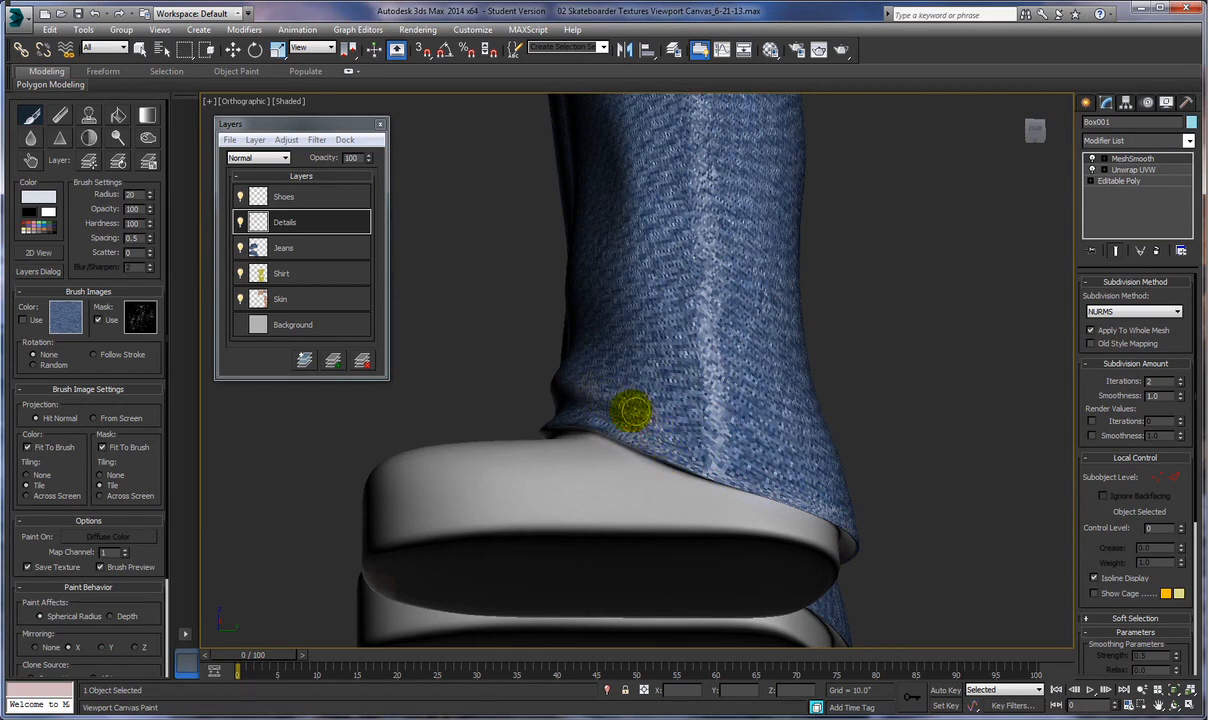
mouse_move(627, 437)
middle_down()
mouse_move(725, 434)
mouse_move(774, 477)
middle_up()
key(super)
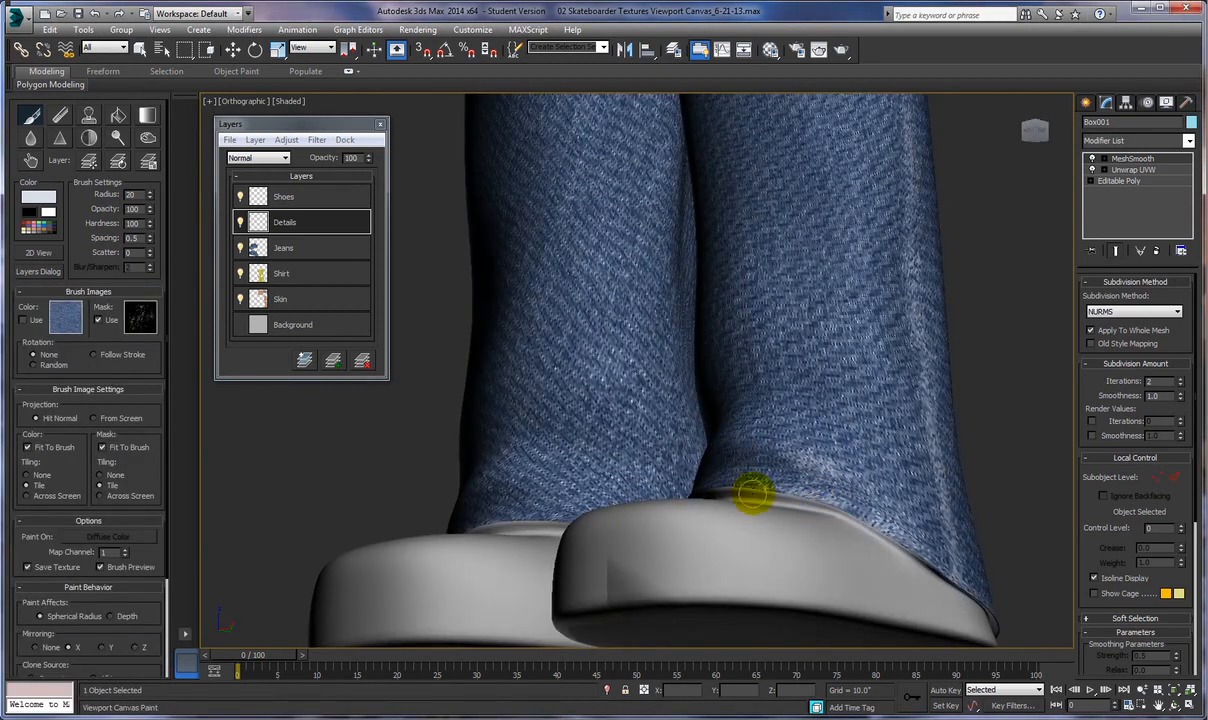
alt+middle_drag(721, 490, 850, 500)
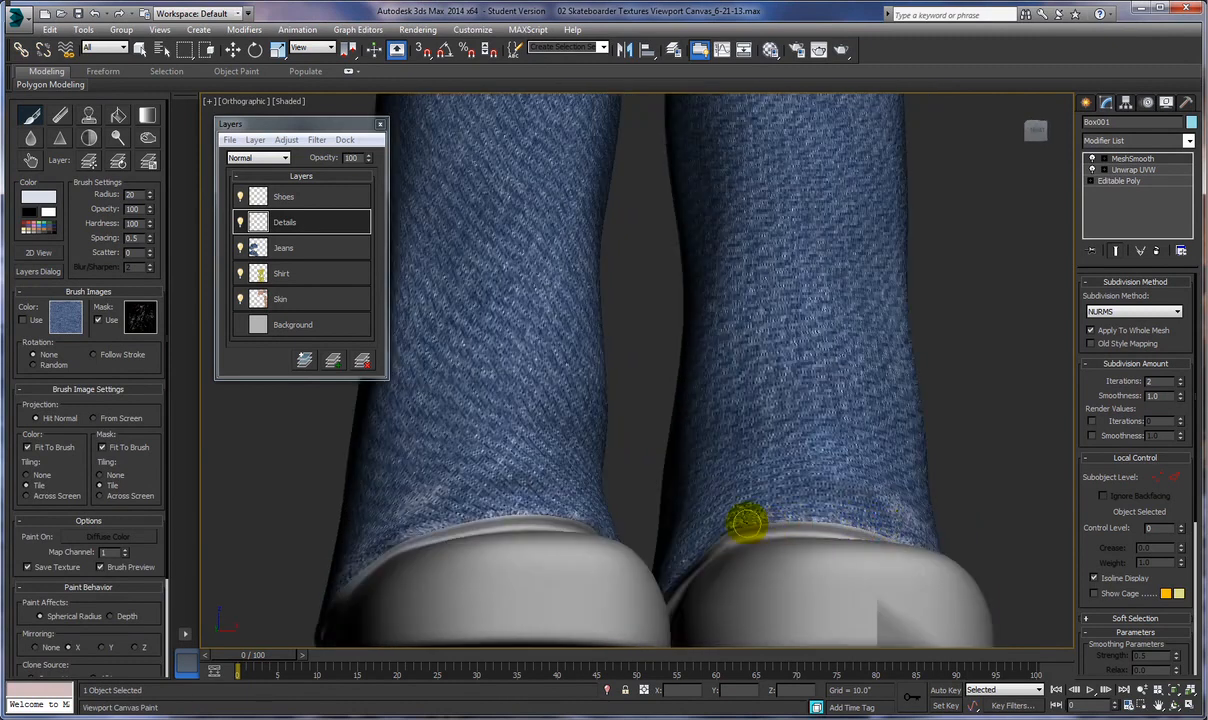
alt+middle_drag(716, 532, 744, 547)
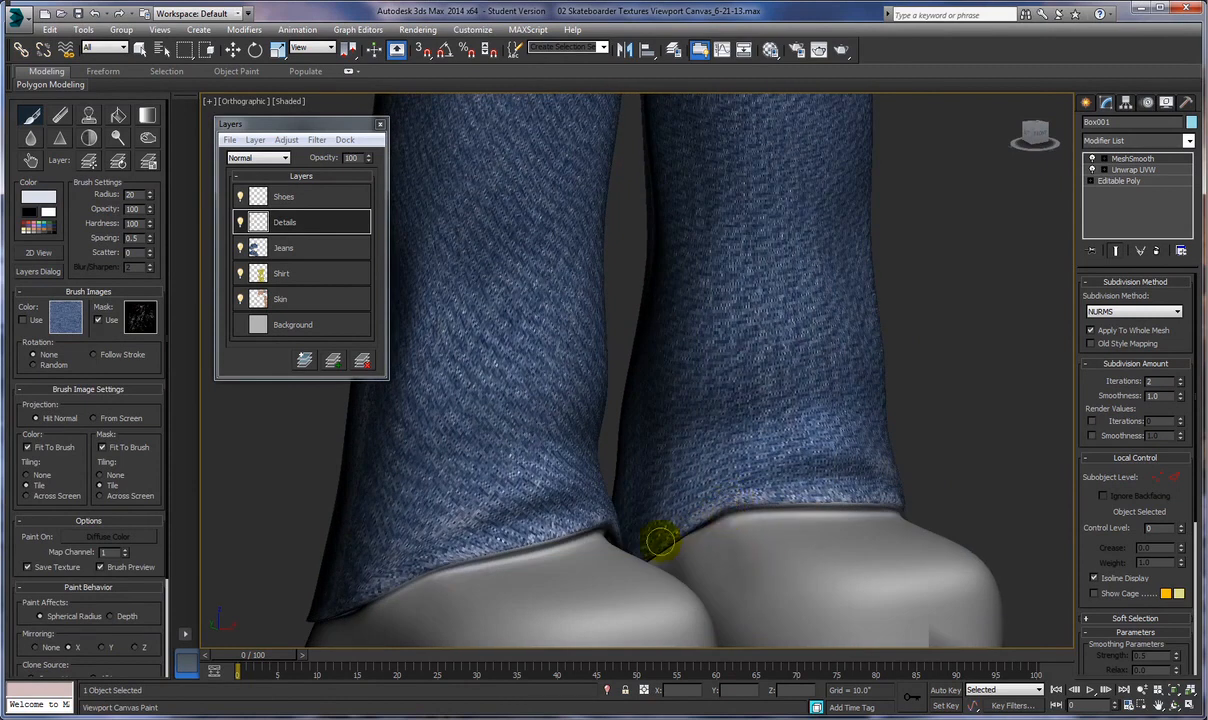
alt+middle_drag(709, 525, 810, 478)
drag(860, 454, 745, 458)
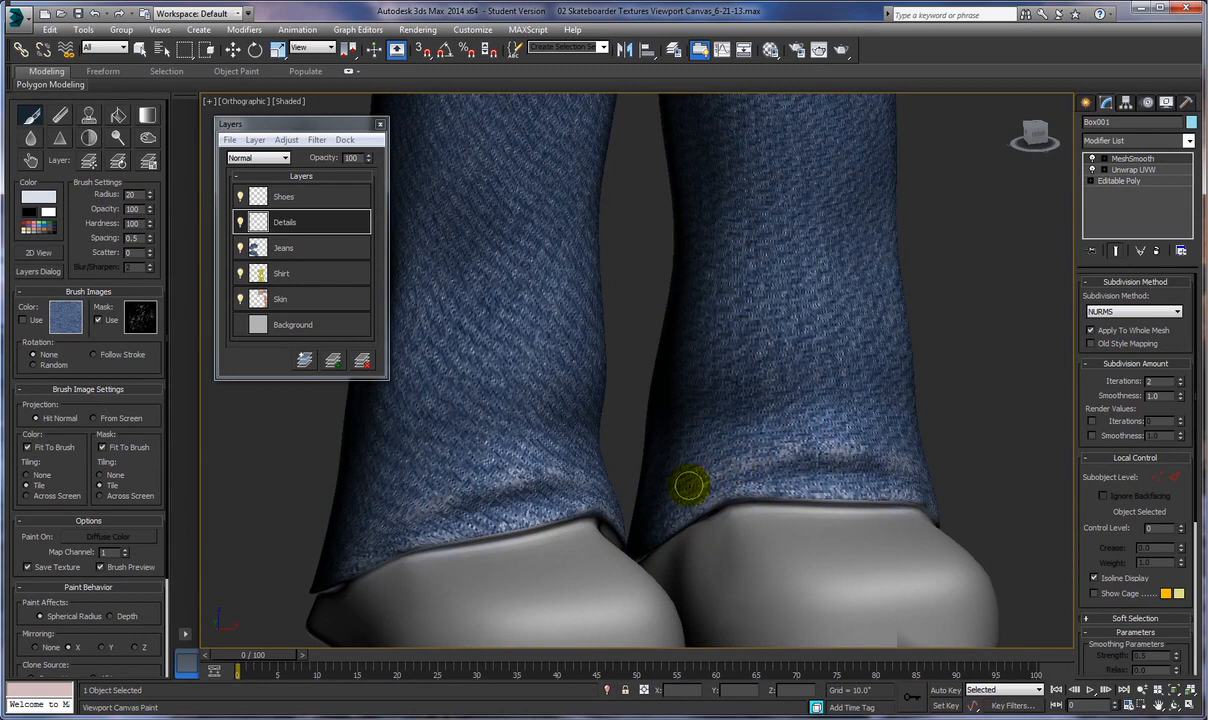
Step: Continue the pale wear along the hem around the inner side and back of the trouser leg
alt+middle_drag(863, 497, 755, 472)
mouse_move(797, 527)
middle_down()
mouse_move(708, 433)
mouse_move(720, 450)
mouse_move(650, 480)
mouse_move(599, 475)
middle_up()
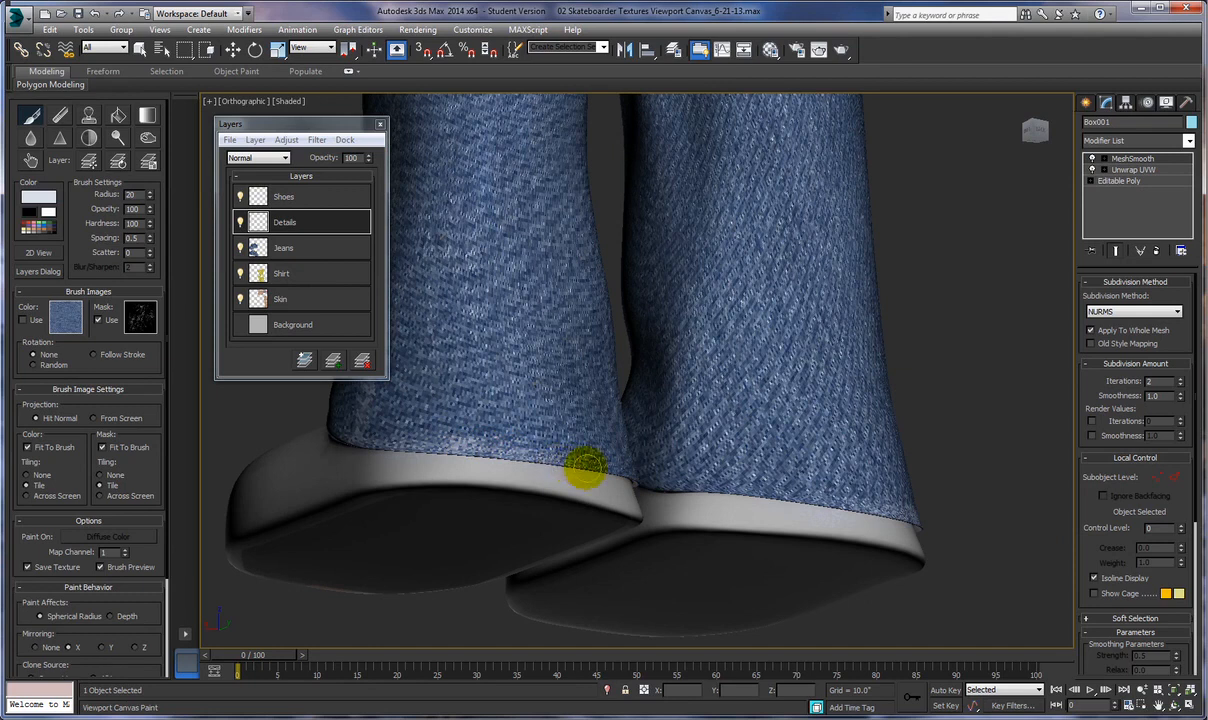
alt+middle_drag(599, 475, 442, 461)
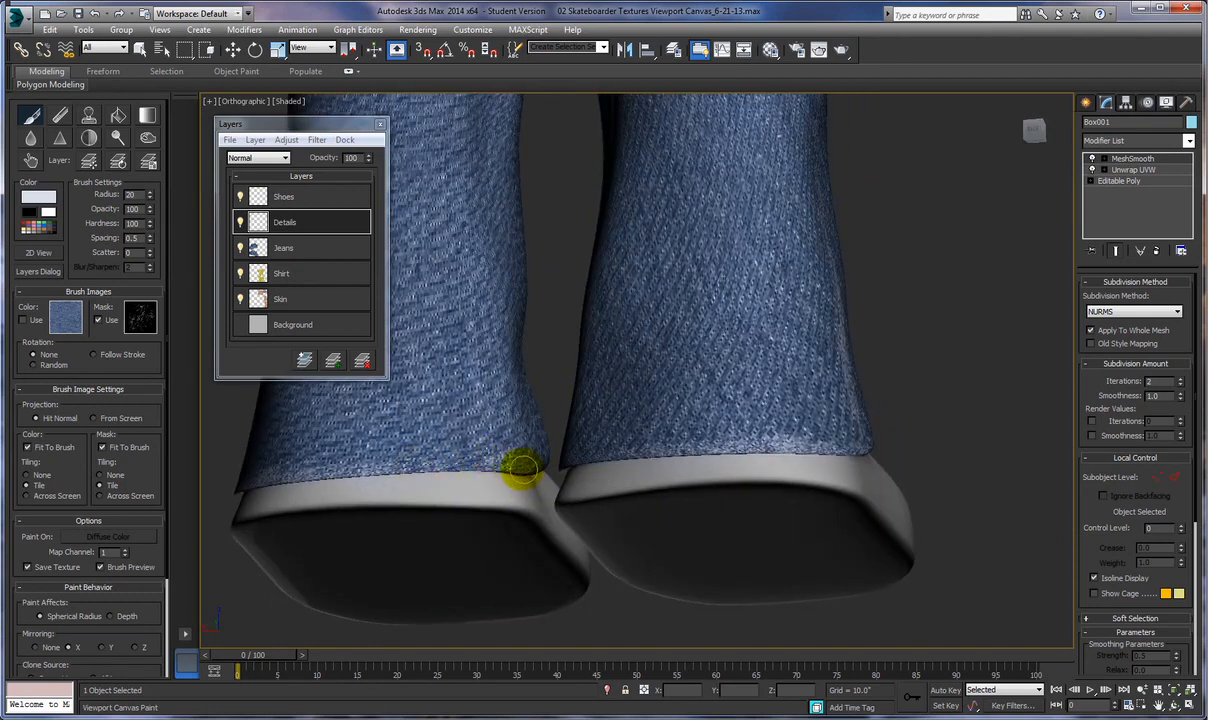
drag(380, 470, 275, 477)
alt+middle_drag(483, 478, 453, 488)
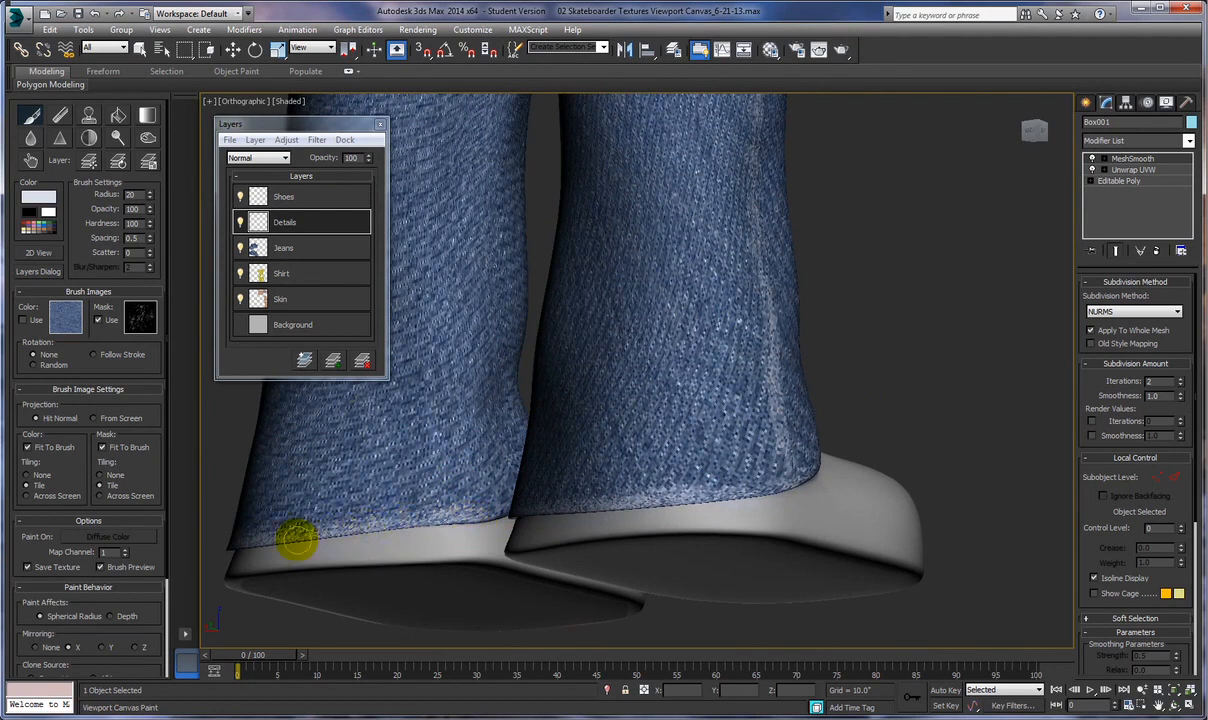
alt+middle_drag(574, 499, 648, 511)
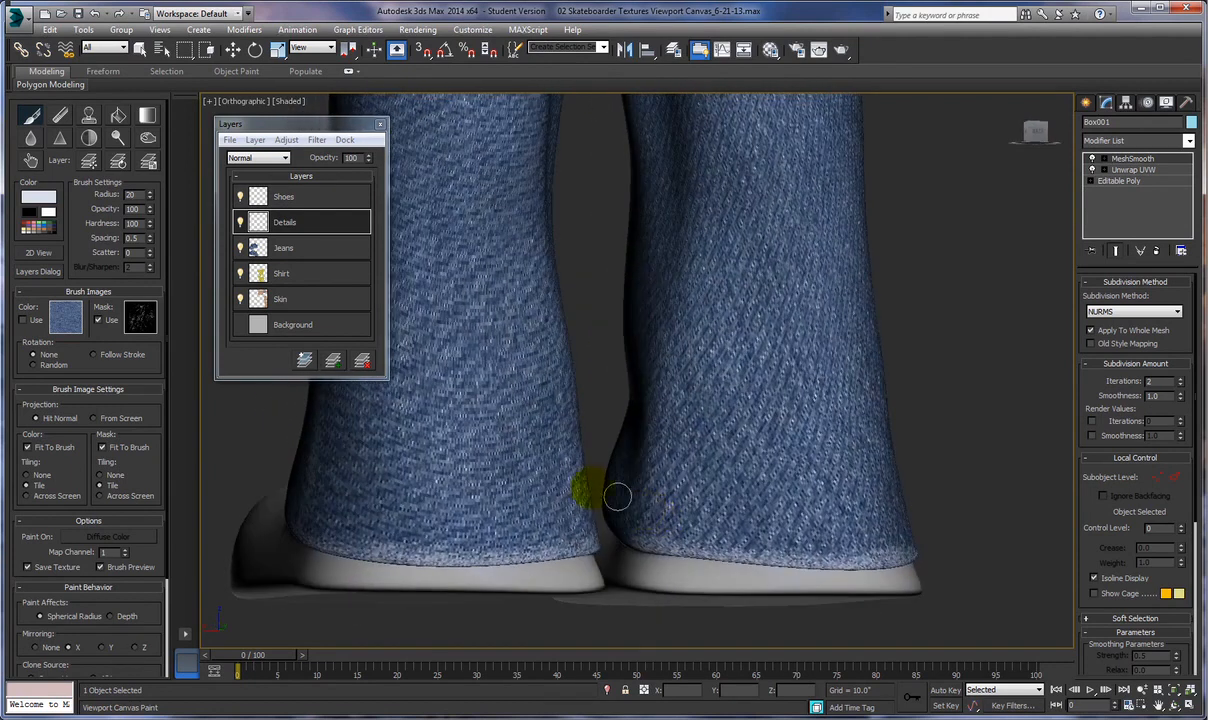
Step: Adjust the Details layer to brightness 16, contrast 3 and saturation 11, leaving the hue at 0
scroll(555, 478, down, 10)
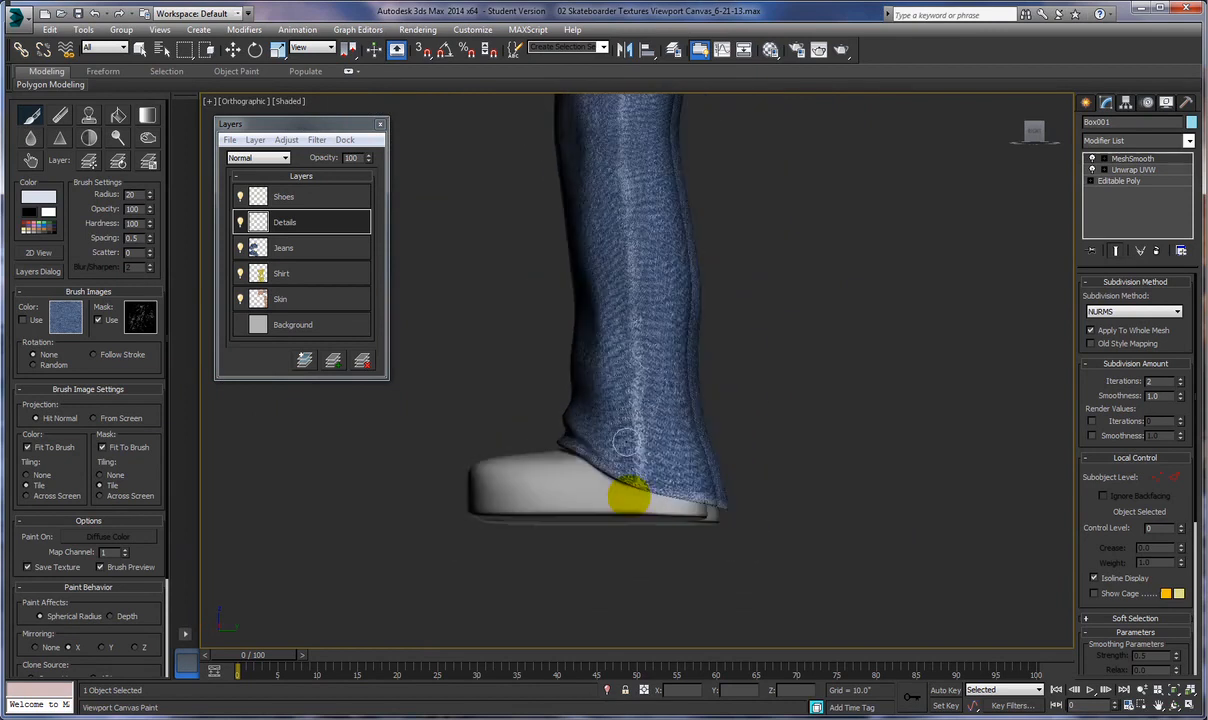
alt+middle_drag(640, 553, 675, 462)
alt+middle_drag(493, 418, 497, 418)
alt+middle_drag(375, 423, 577, 408)
mouse_move(505, 392)
alt+middle_down()
mouse_move(602, 387)
mouse_move(511, 385)
mouse_move(520, 429)
mouse_move(515, 346)
mouse_move(491, 450)
mouse_move(491, 423)
mouse_move(472, 421)
mouse_move(572, 423)
alt+middle_up()
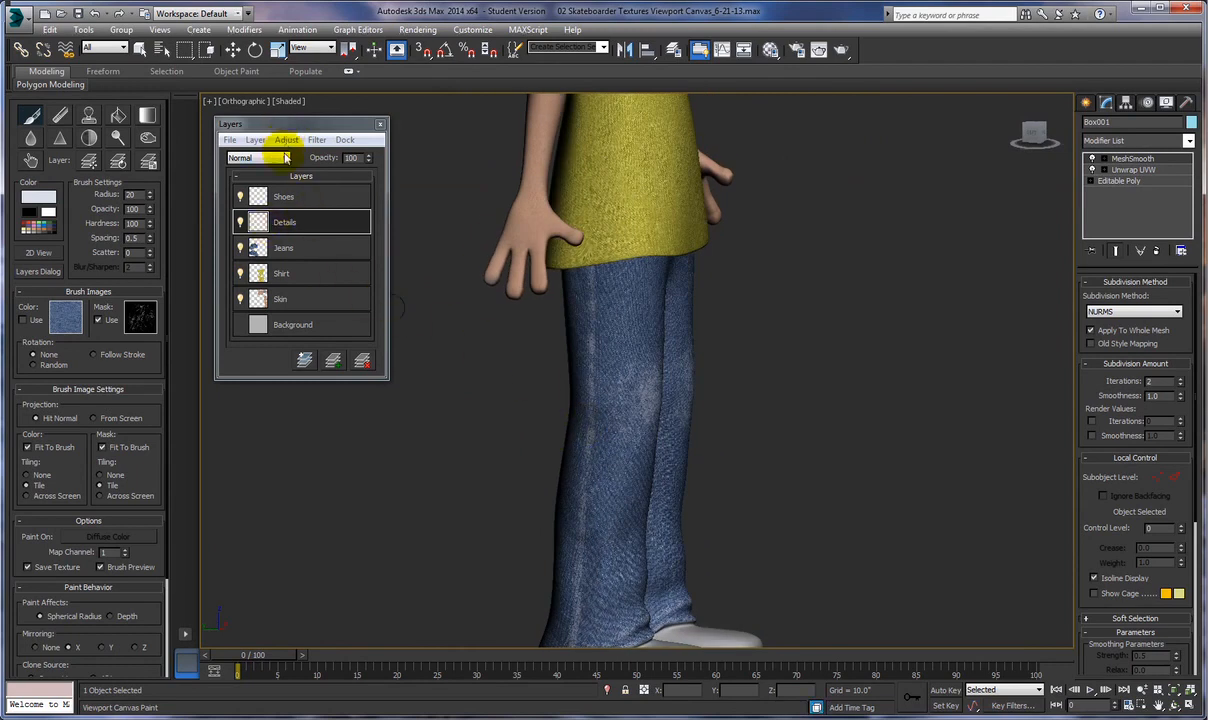
click(291, 226)
click(286, 140)
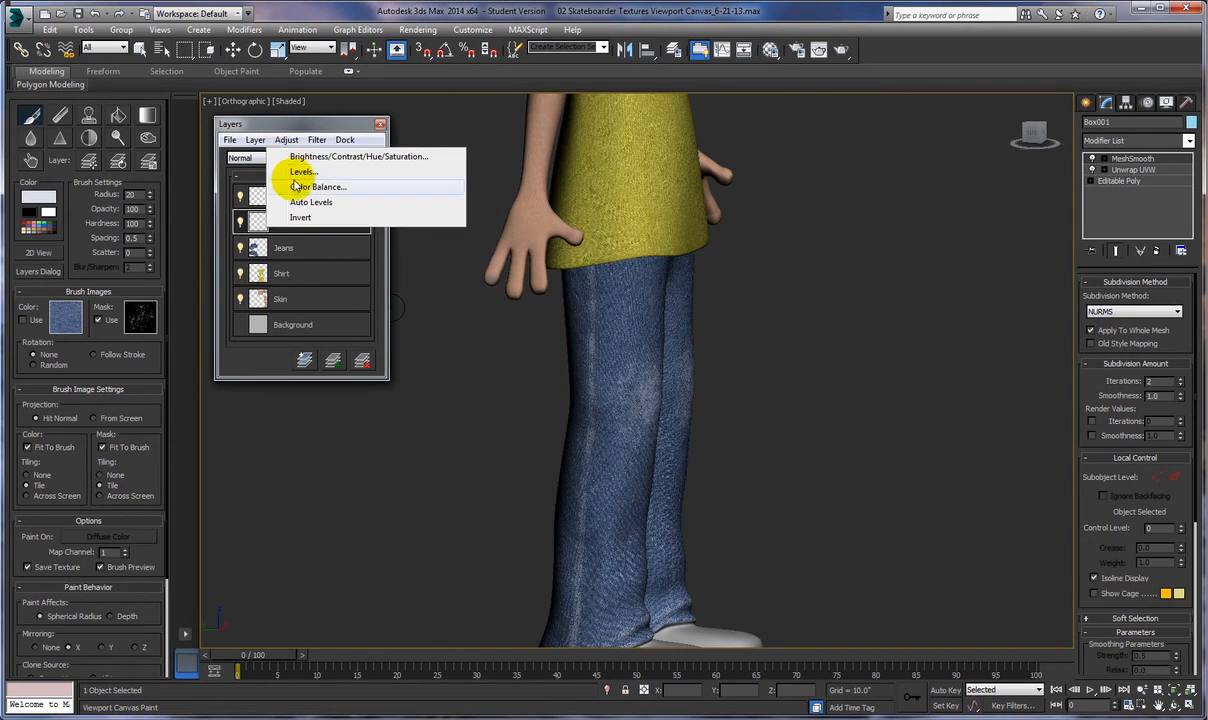
click(295, 157)
drag(532, 287, 744, 280)
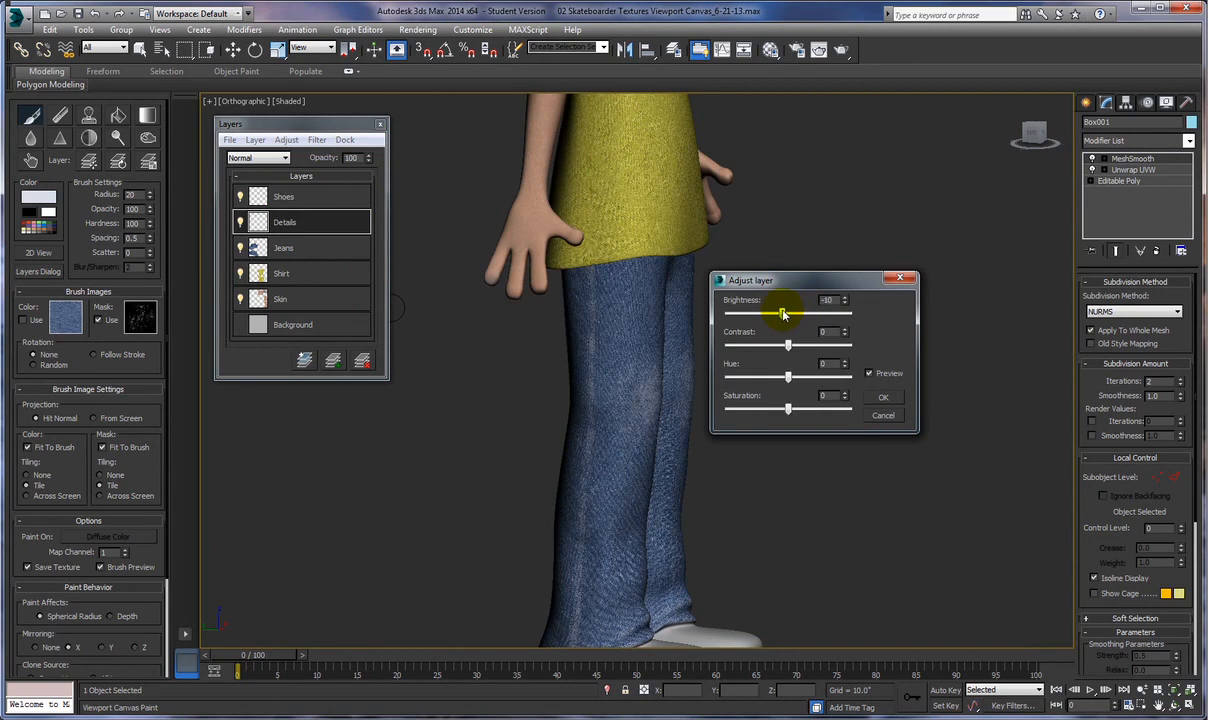
drag(803, 345, 783, 316)
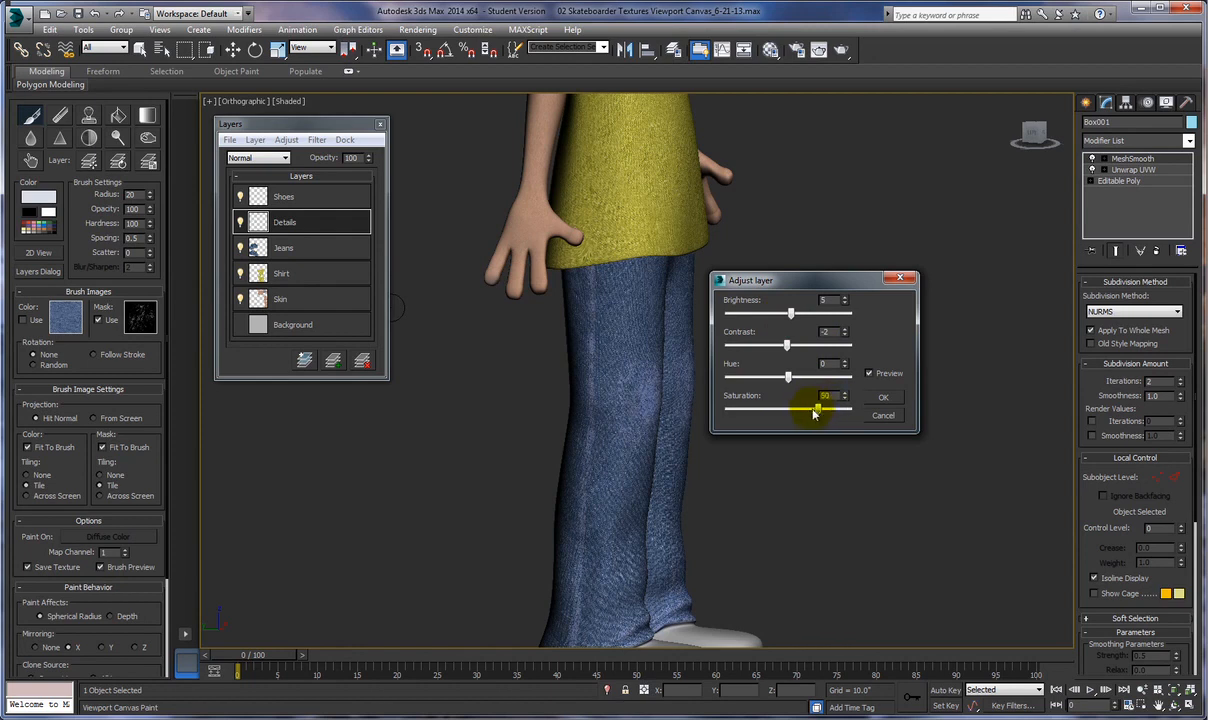
drag(829, 414, 746, 414)
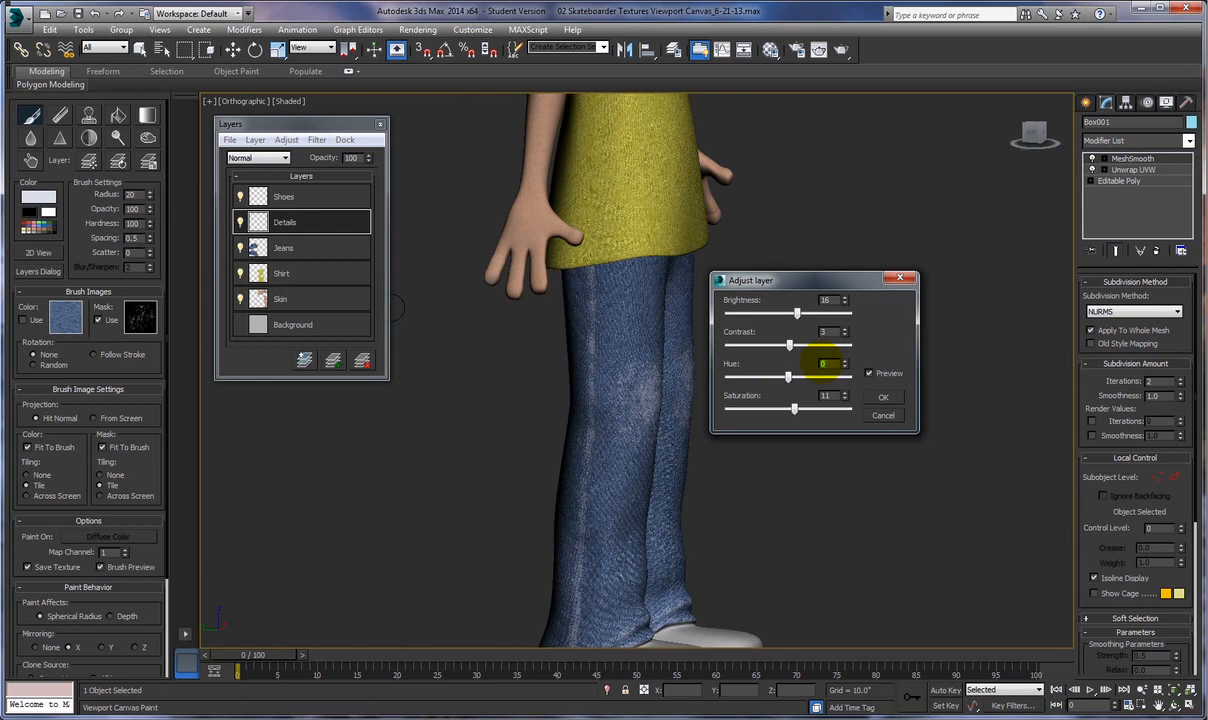
click(880, 398)
Step: Pick a dull reddish-brown paint color from the color palette and close the palette
alt+middle_drag(735, 378, 678, 400)
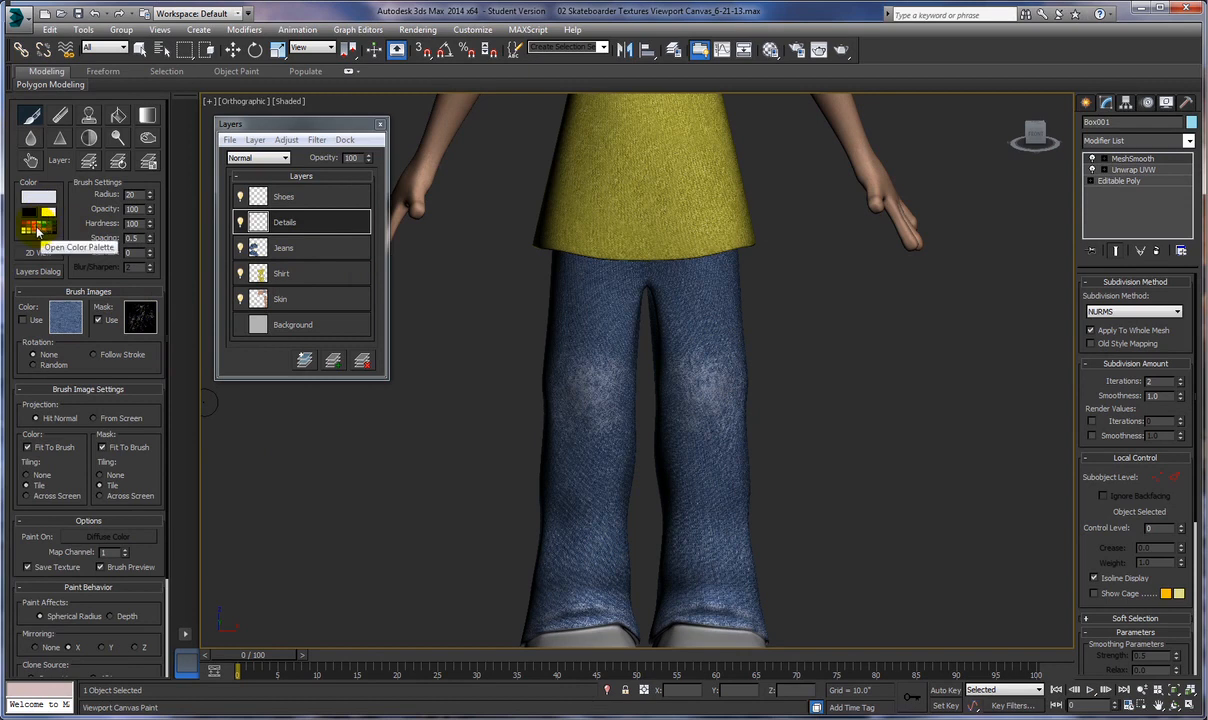
click(37, 231)
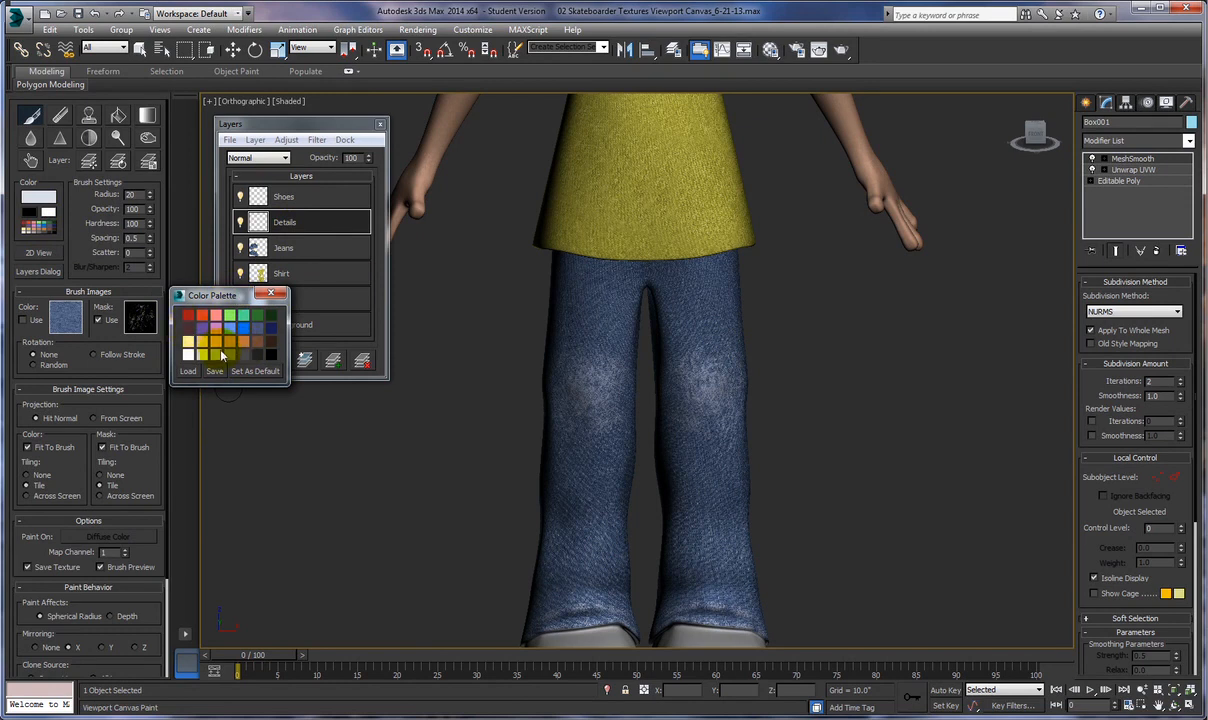
click(214, 328)
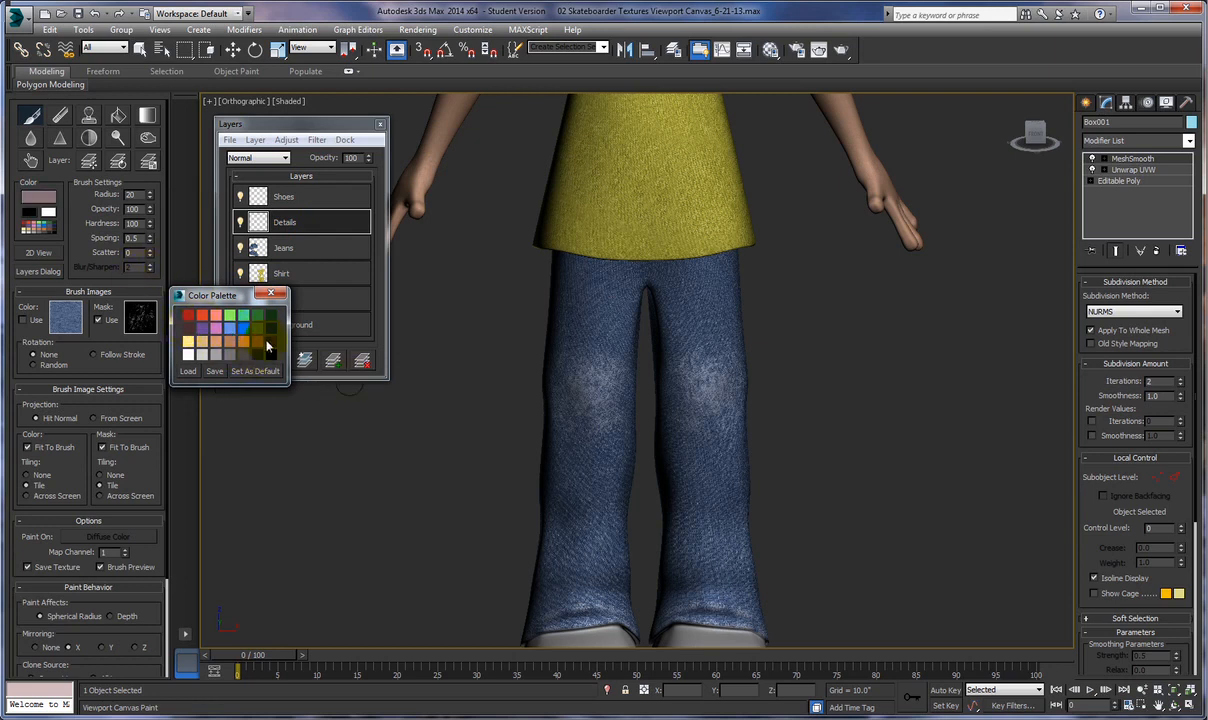
click(269, 295)
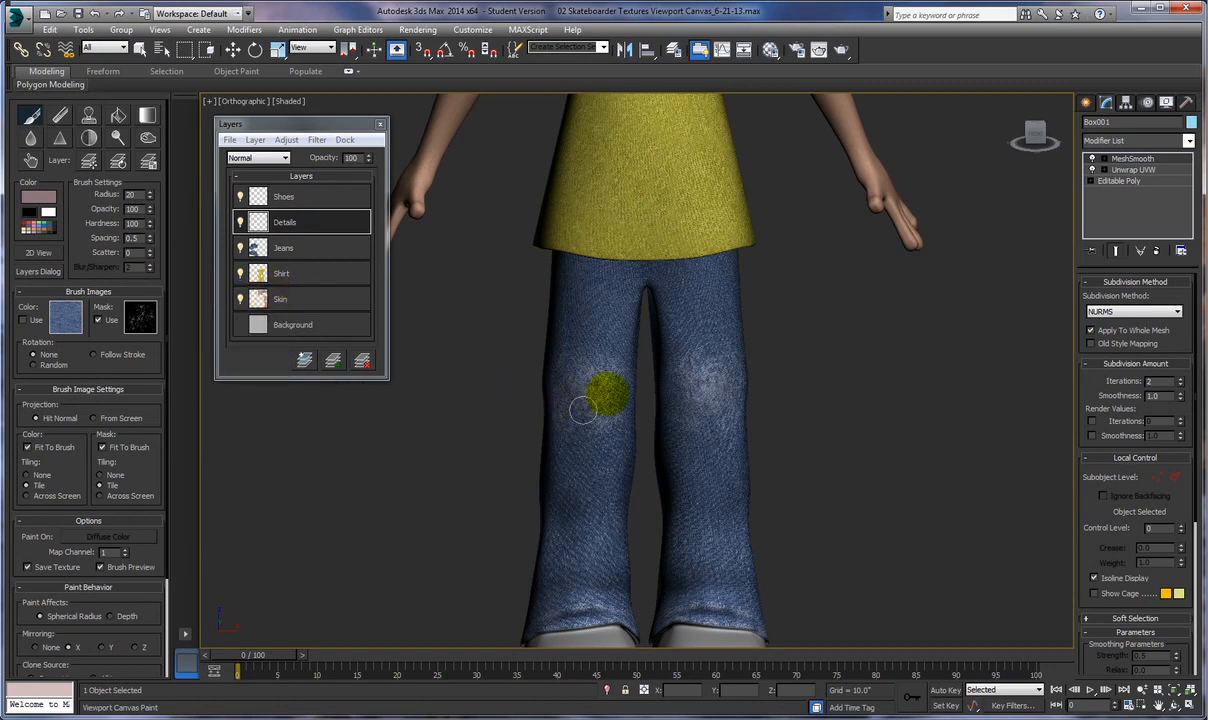
Step: Set the brush radius to 65 and paint reddish-brown dirt stains over and just below the knee
scroll(592, 372, up, 6)
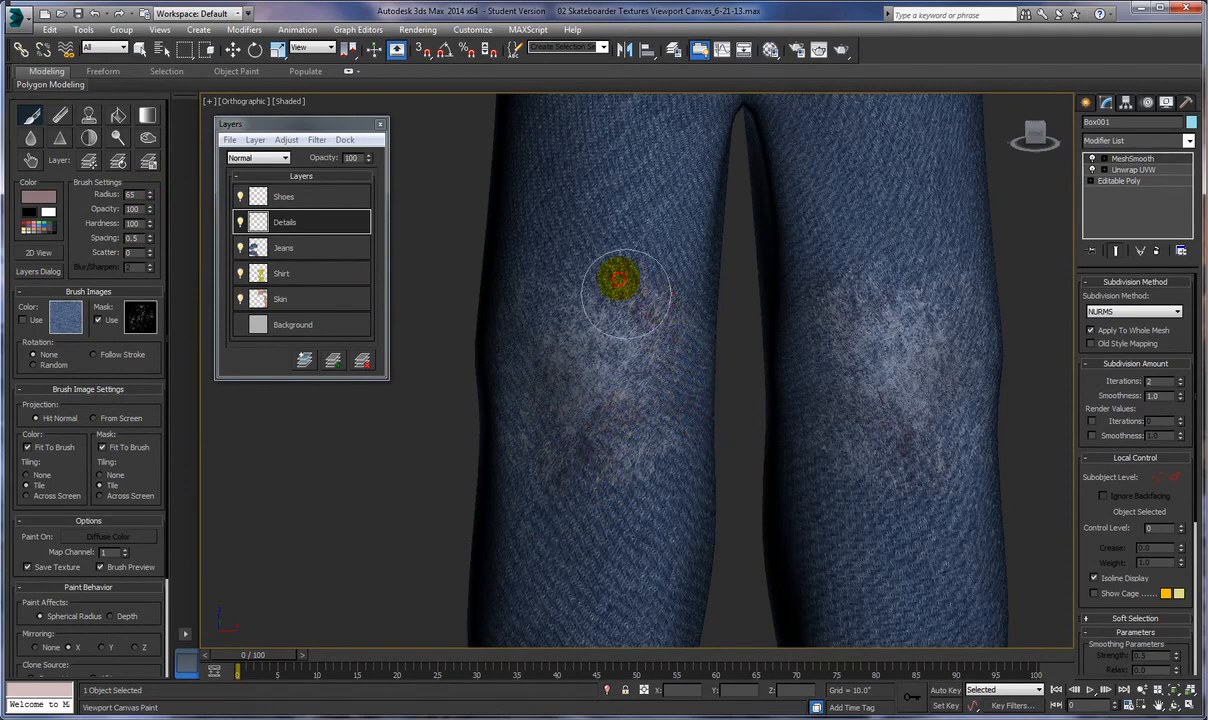
click(518, 404)
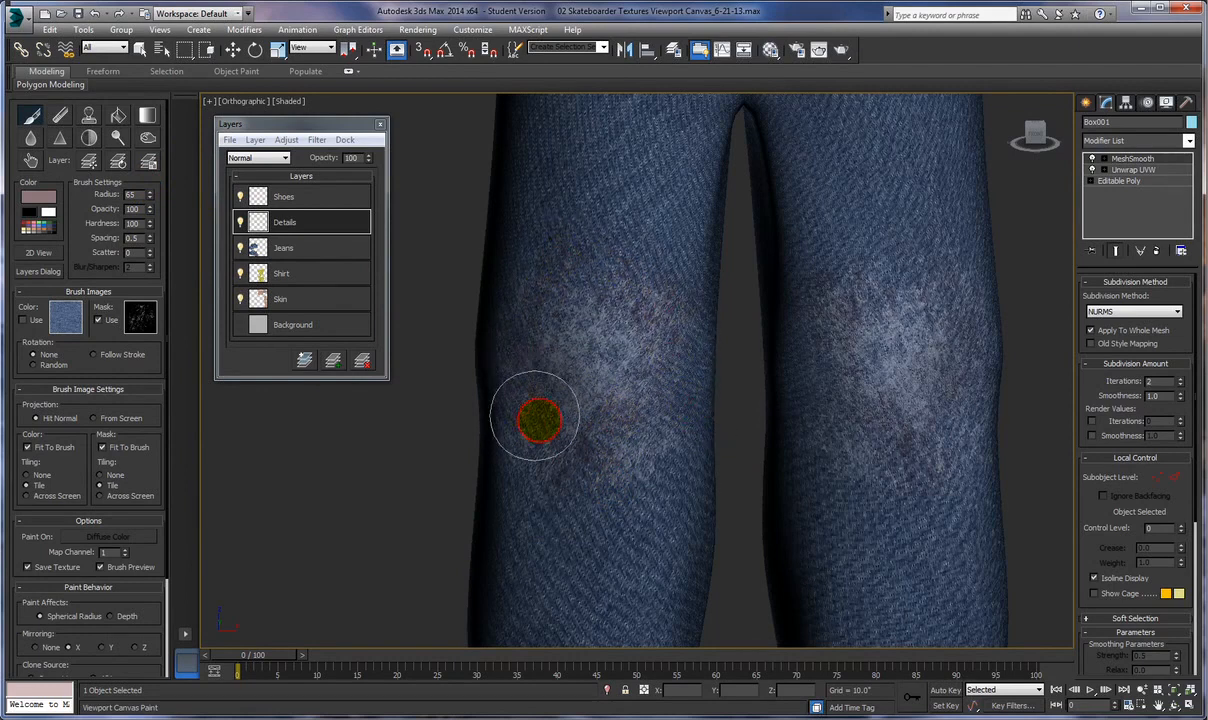
click(619, 501)
click(645, 496)
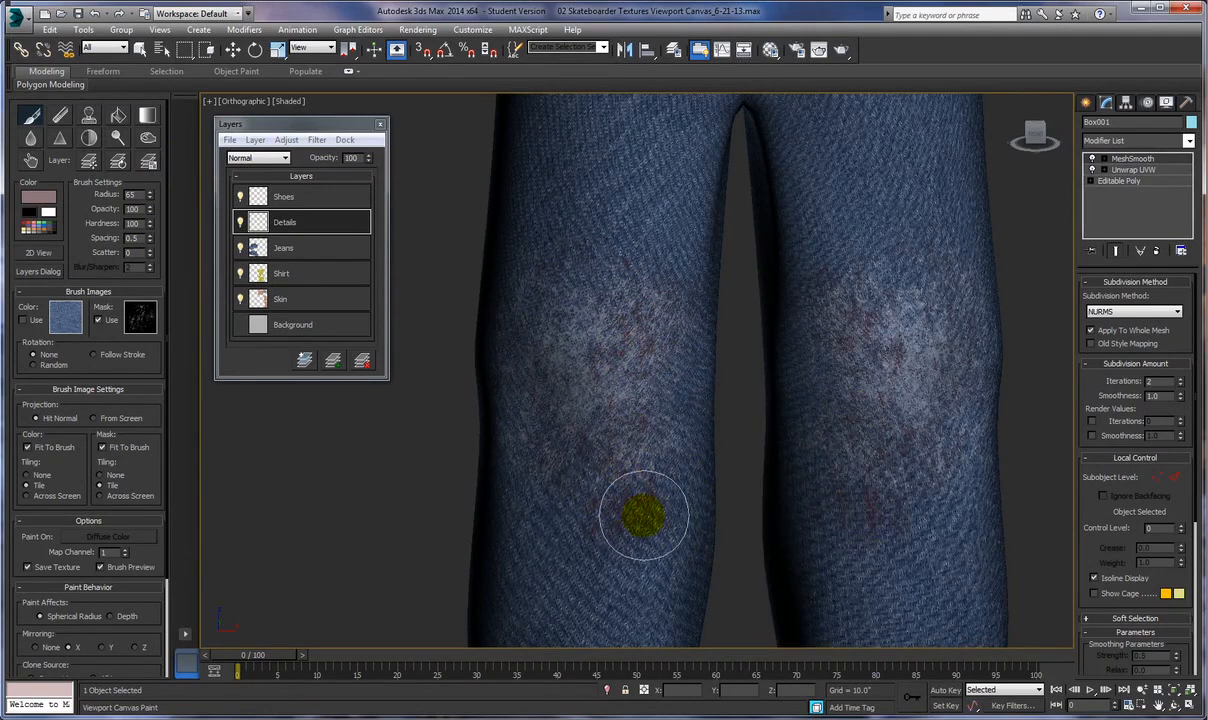
Step: Add more reddish-brown stains to the middle of the worn knee patch
scroll(640, 510, down, 6)
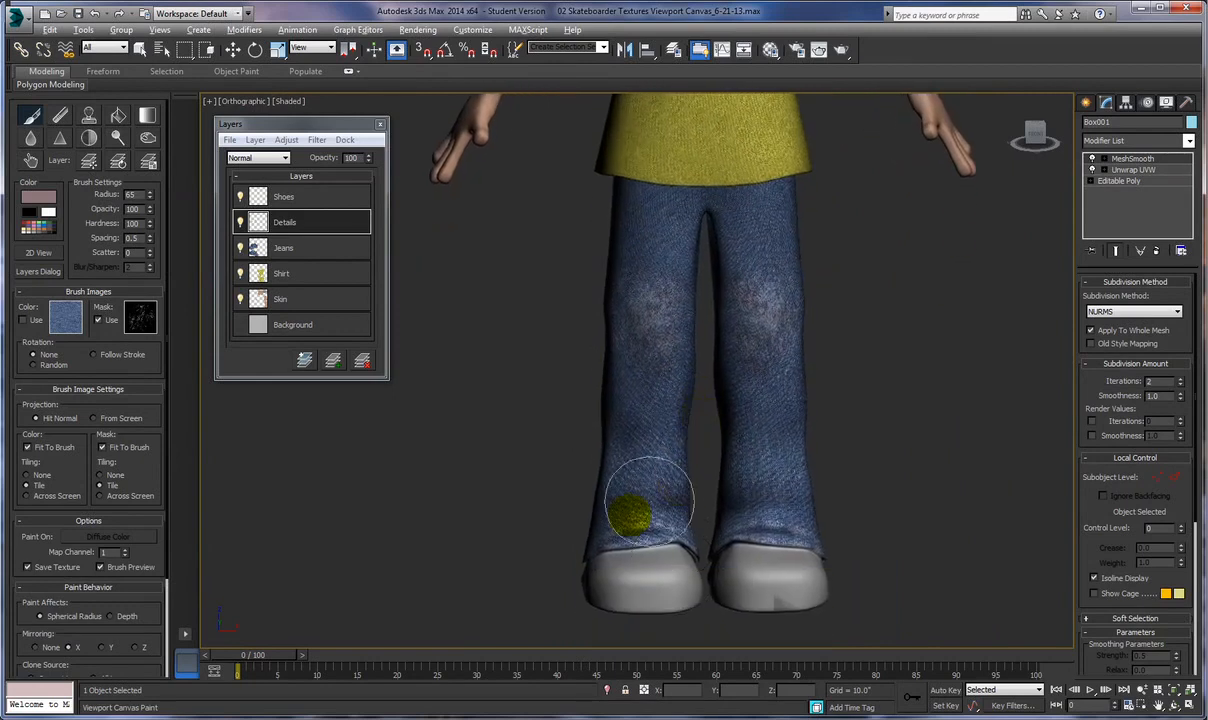
mouse_move(650, 516)
alt+middle_down()
mouse_move(668, 460)
mouse_move(760, 572)
alt+middle_up()
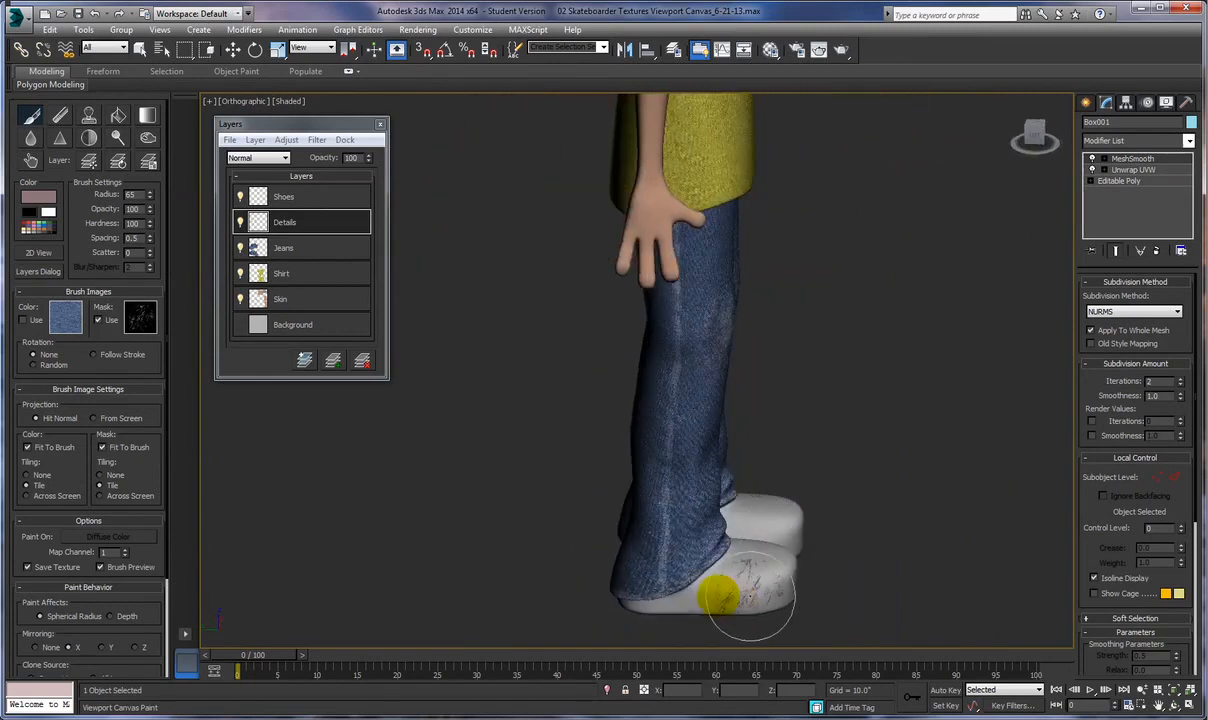
mouse_move(636, 648)
alt+middle_down()
mouse_move(625, 572)
mouse_move(553, 526)
mouse_move(555, 537)
mouse_move(852, 216)
mouse_move(558, 531)
mouse_move(539, 534)
alt+middle_up()
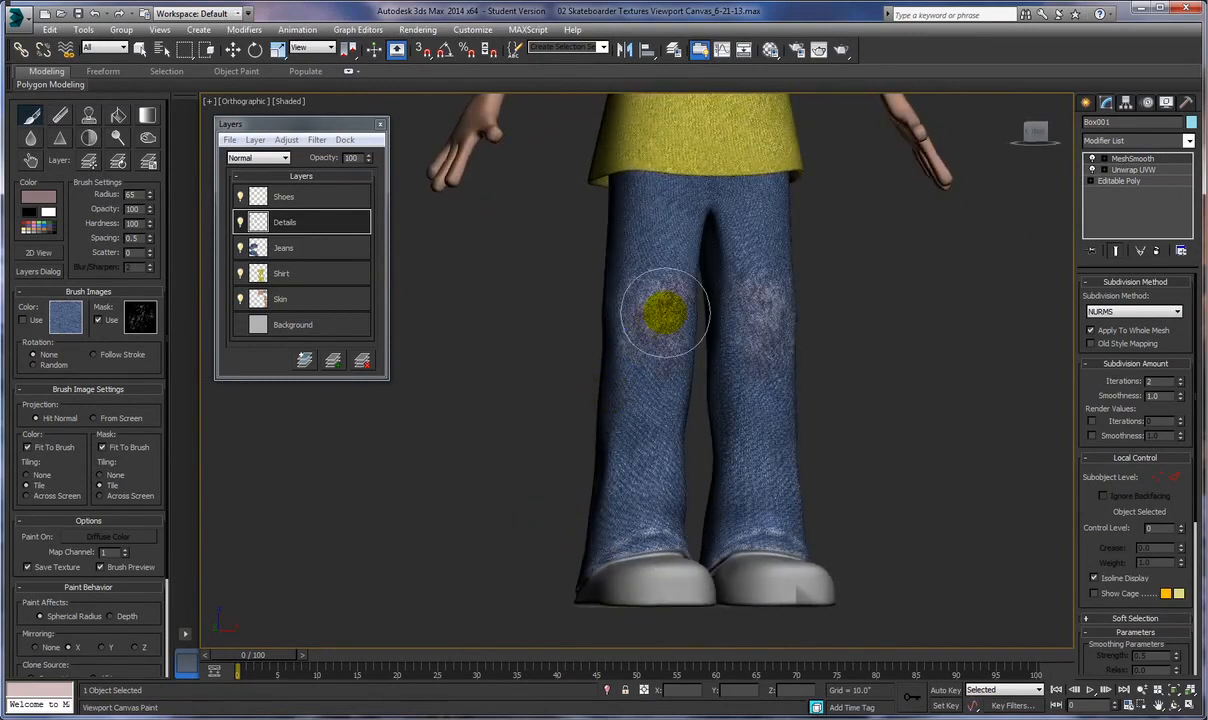
scroll(660, 315, up, 6)
scroll(645, 260, up, 4)
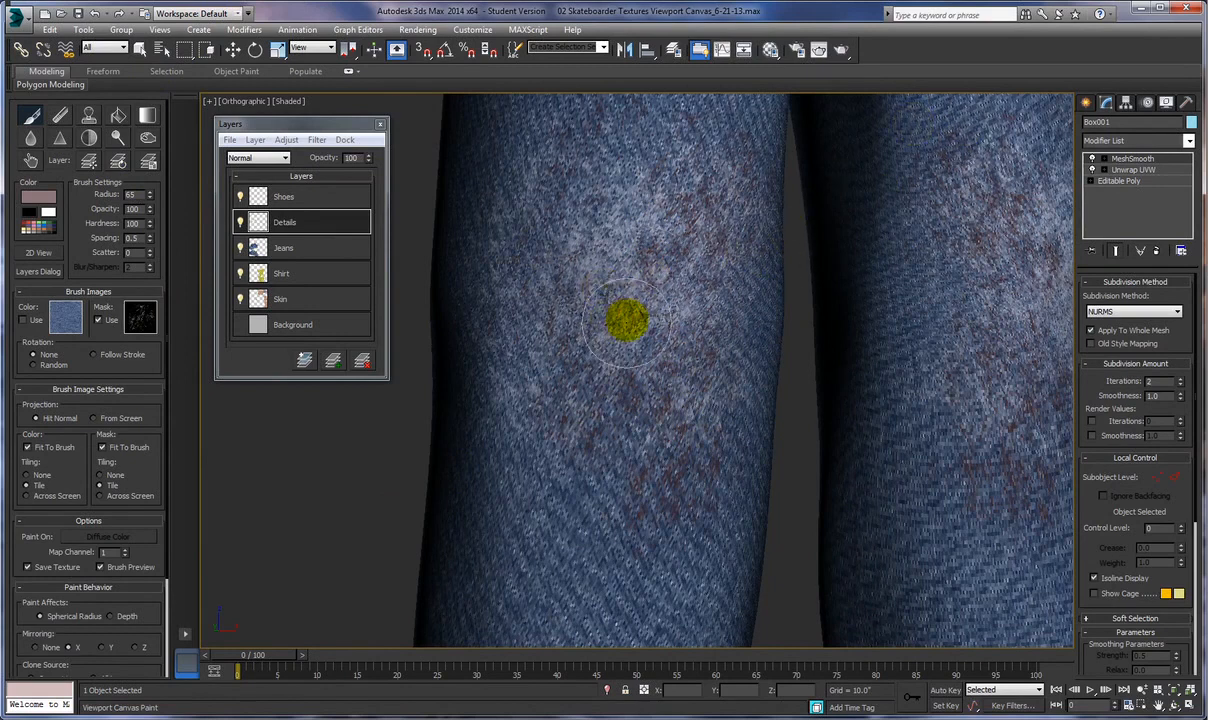
click(612, 244)
click(612, 286)
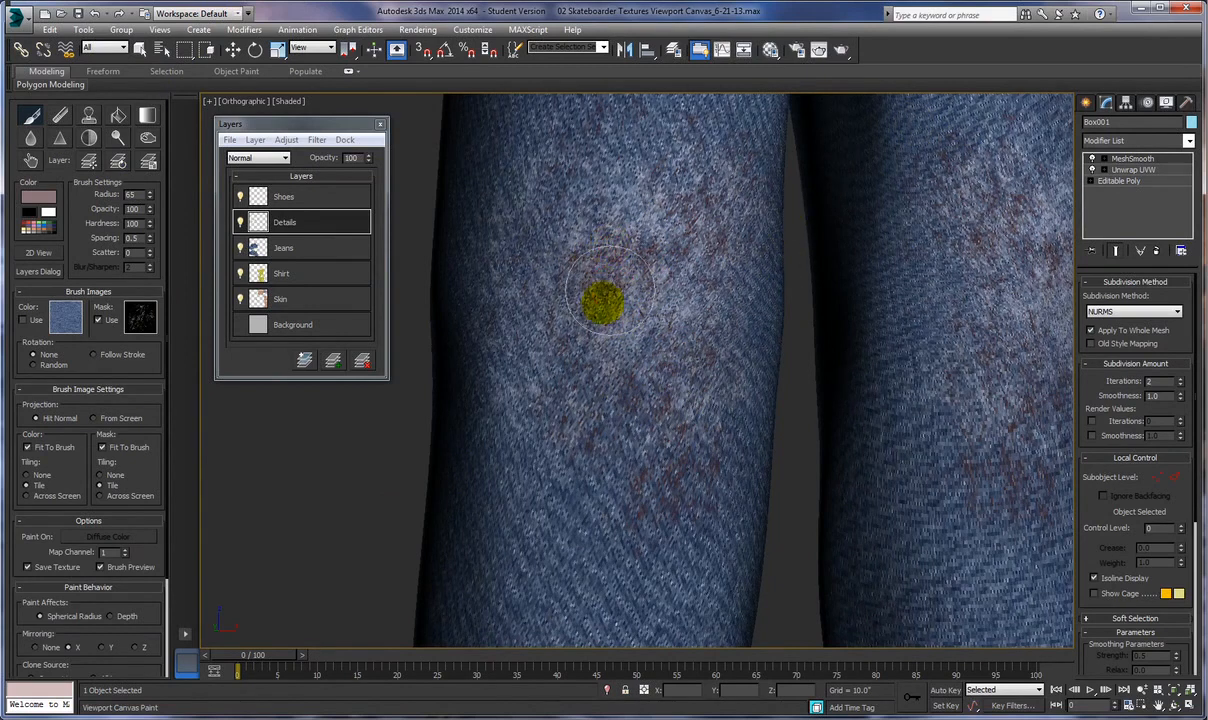
click(593, 339)
click(616, 328)
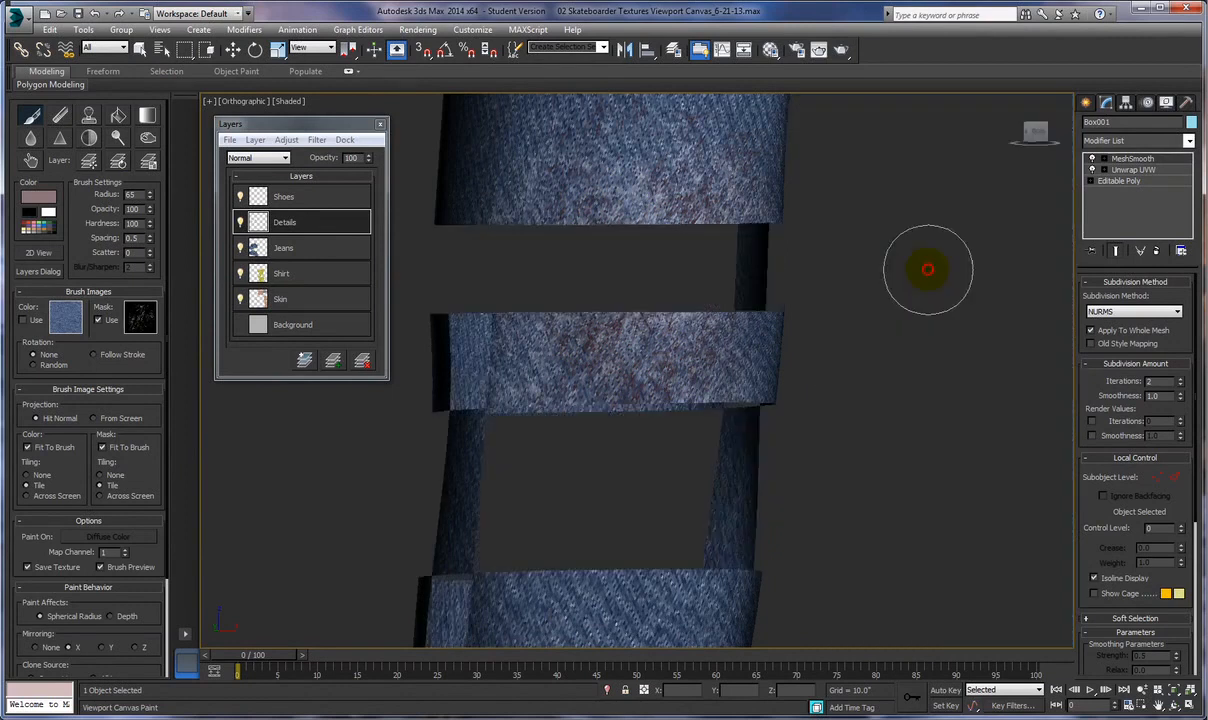
Step: Set the brush radius to 21 and dab small reddish-brown stains above the jeans hem at the outer ankle
middle_drag(571, 489, 601, 400)
mouse_move(553, 440)
middle_down()
mouse_move(585, 73)
mouse_move(585, 578)
middle_up()
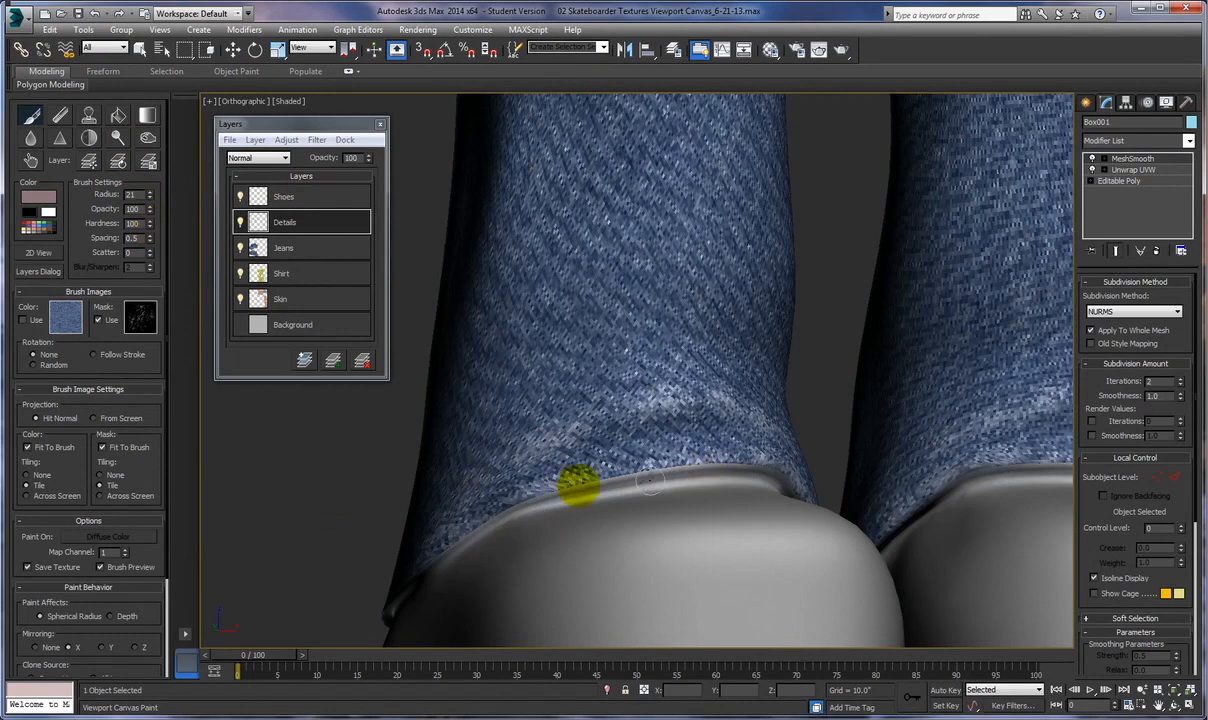
scroll(480, 517, up, 1)
alt+middle_drag(507, 519, 612, 531)
click(651, 531)
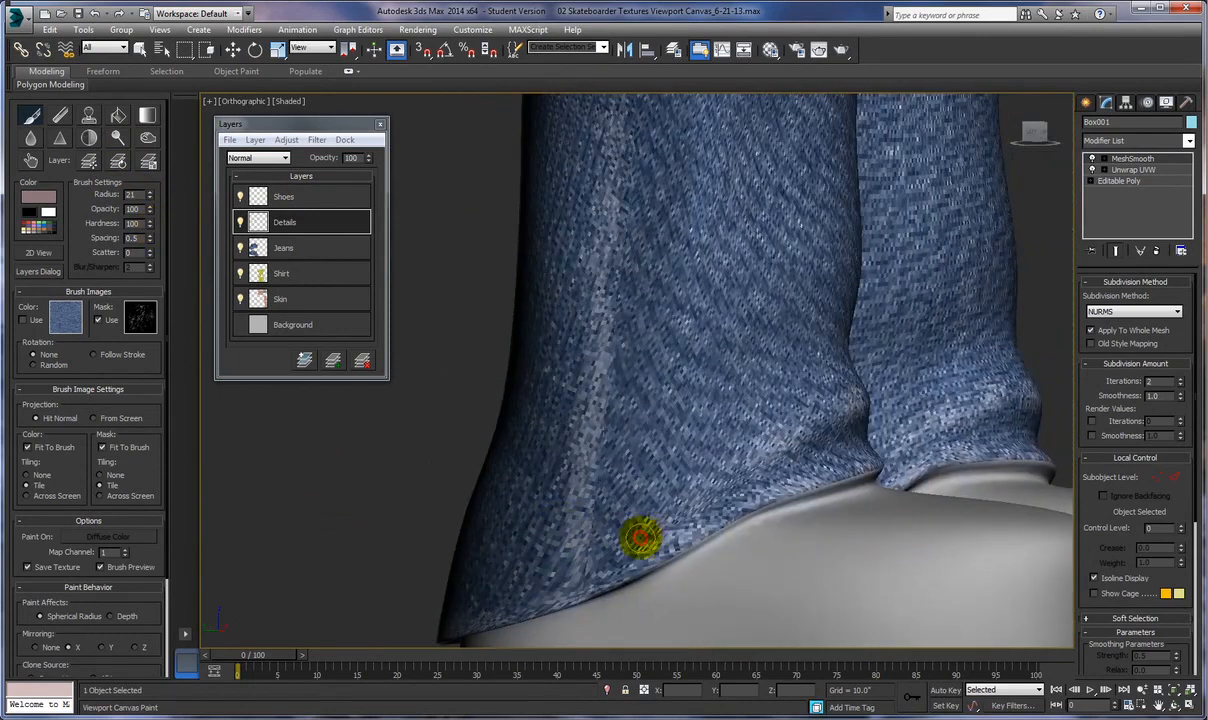
click(684, 481)
click(706, 464)
click(757, 427)
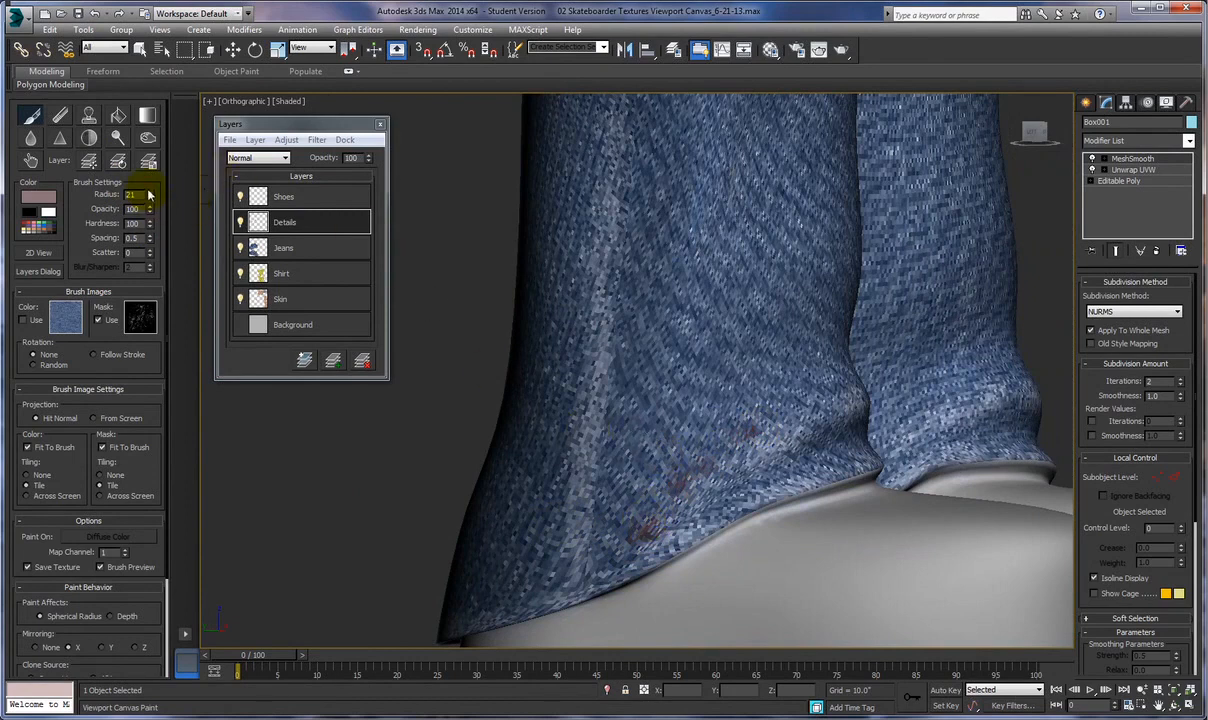
Step: Set the brush radius to 34 and paint larger dirt stains above and along the hem on the outer side of the leg
click(686, 453)
click(644, 511)
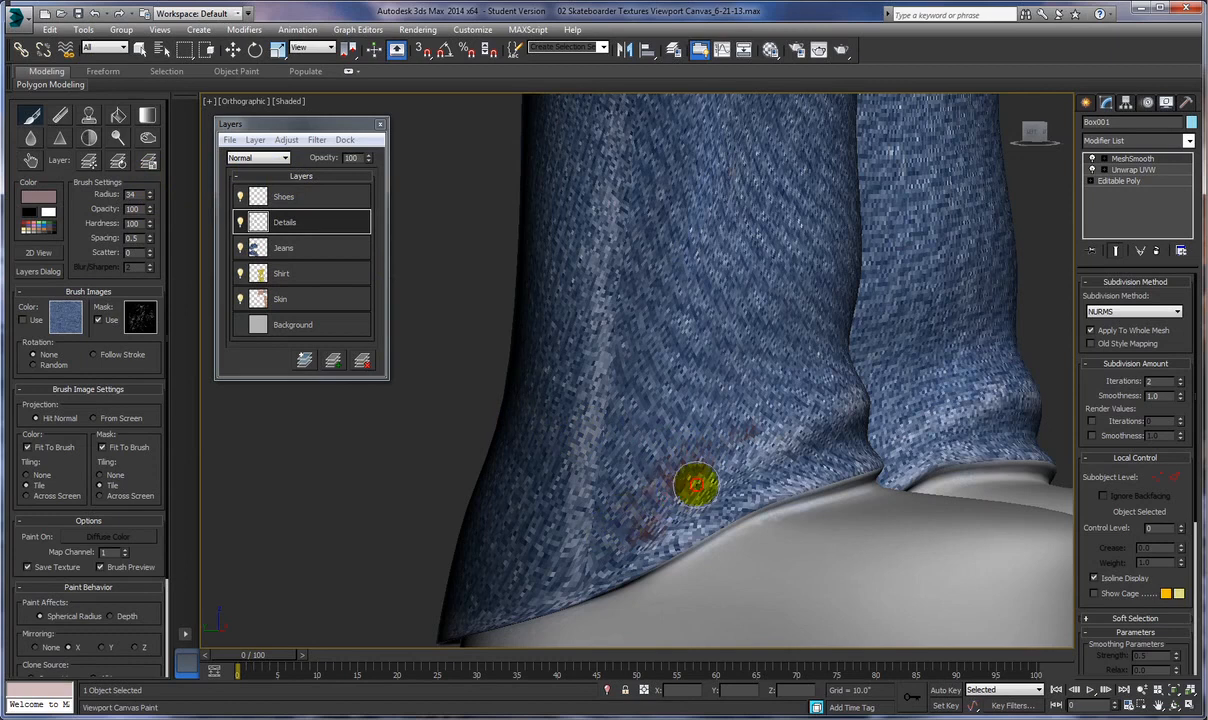
mouse_move(862, 442)
mouse_down()
mouse_move(687, 553)
mouse_move(552, 602)
mouse_up()
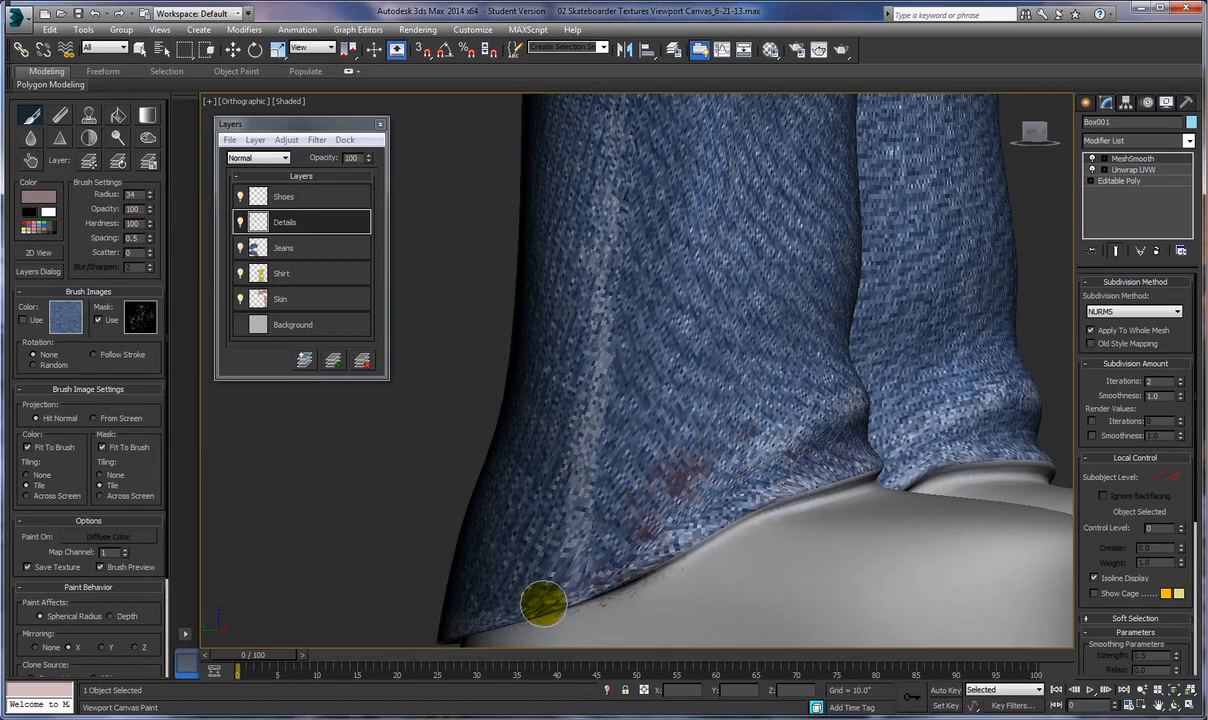
mouse_move(517, 612)
middle_down()
mouse_move(550, 607)
mouse_move(574, 550)
mouse_move(577, 567)
mouse_move(676, 563)
middle_up()
mouse_move(950, 532)
mouse_down()
mouse_move(749, 547)
mouse_move(727, 523)
mouse_move(782, 528)
mouse_move(706, 504)
mouse_move(802, 479)
mouse_move(812, 420)
mouse_move(945, 500)
mouse_up()
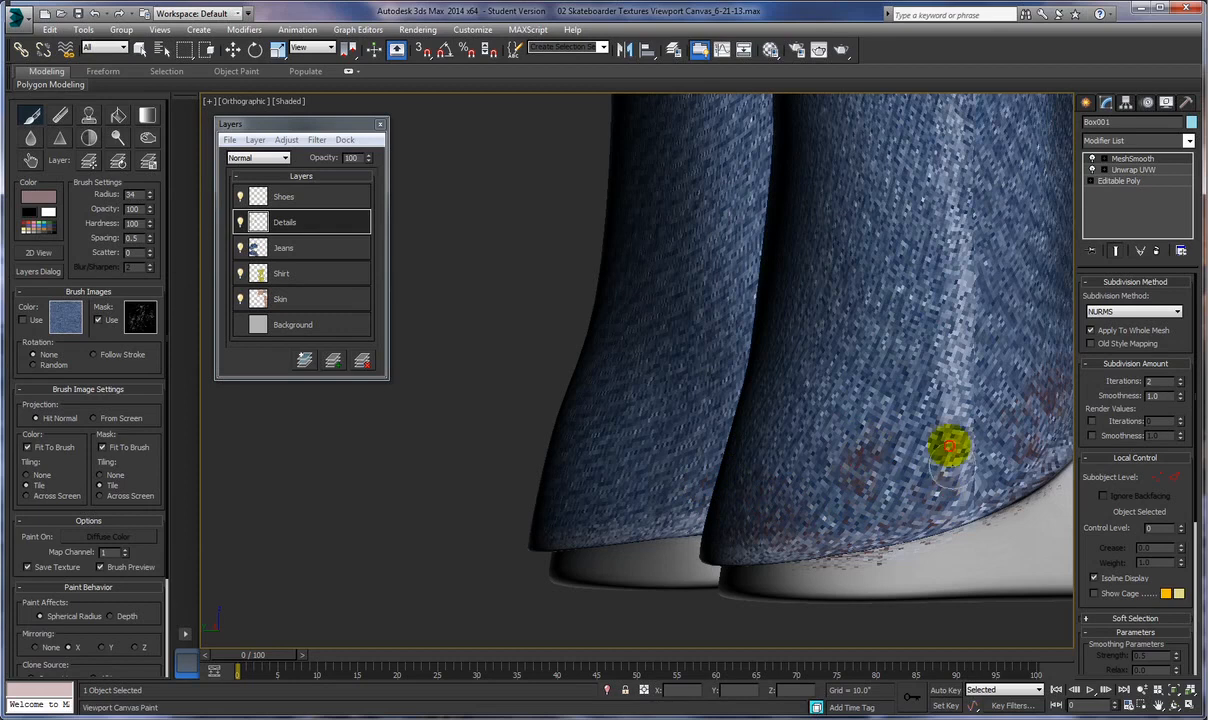
Step: Continue the dirt stains along the hem around the back of the trouser leg
alt+middle_drag(803, 533, 949, 526)
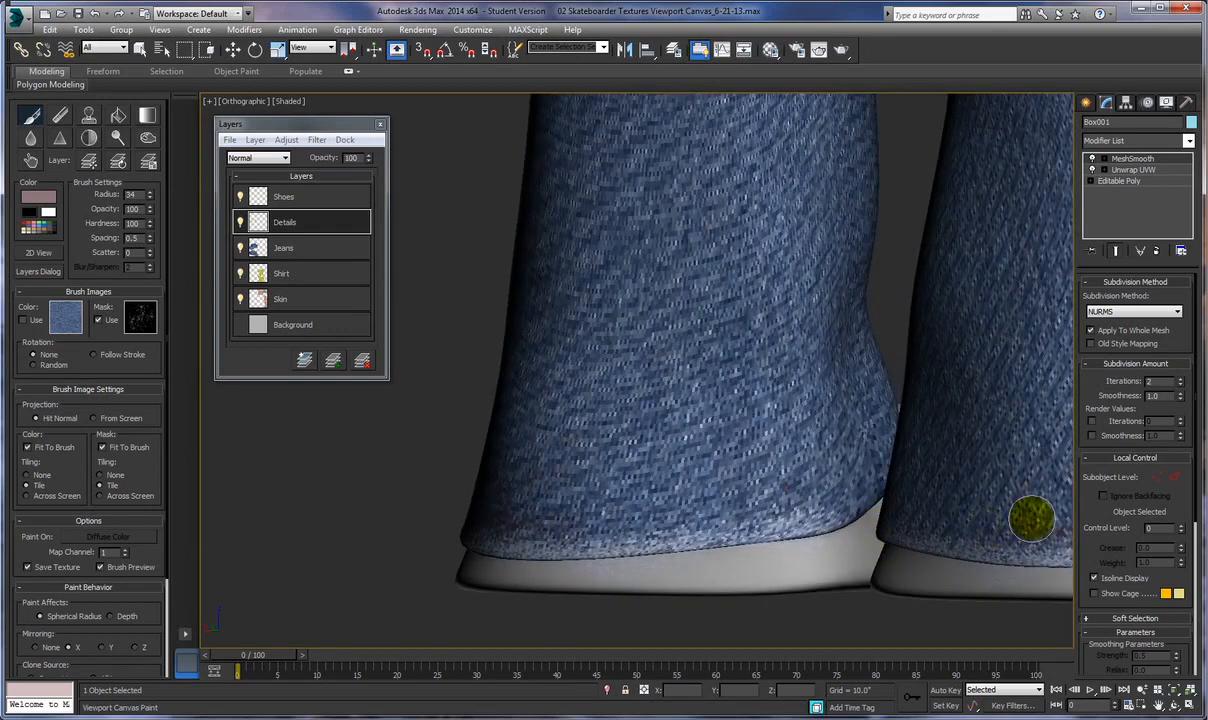
alt+middle_drag(1033, 514, 884, 512)
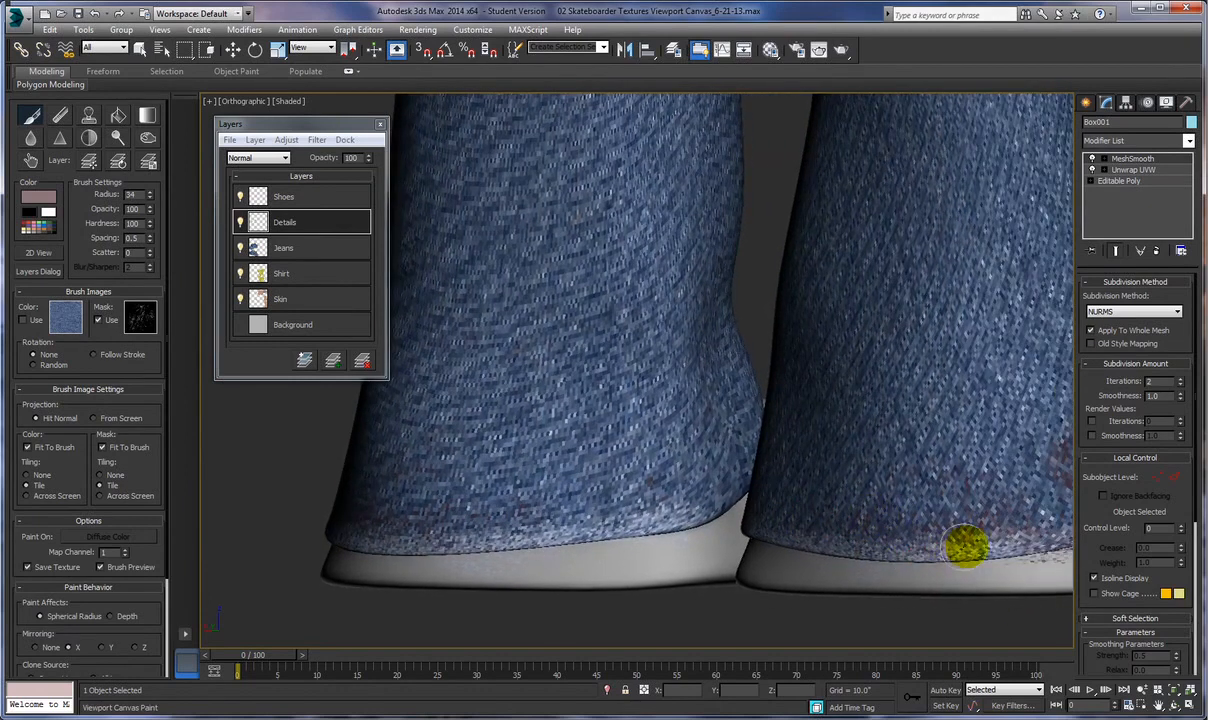
alt+middle_drag(938, 548, 980, 550)
mouse_move(971, 534)
mouse_down()
mouse_move(871, 518)
mouse_move(901, 482)
mouse_move(973, 493)
mouse_move(1003, 463)
mouse_up()
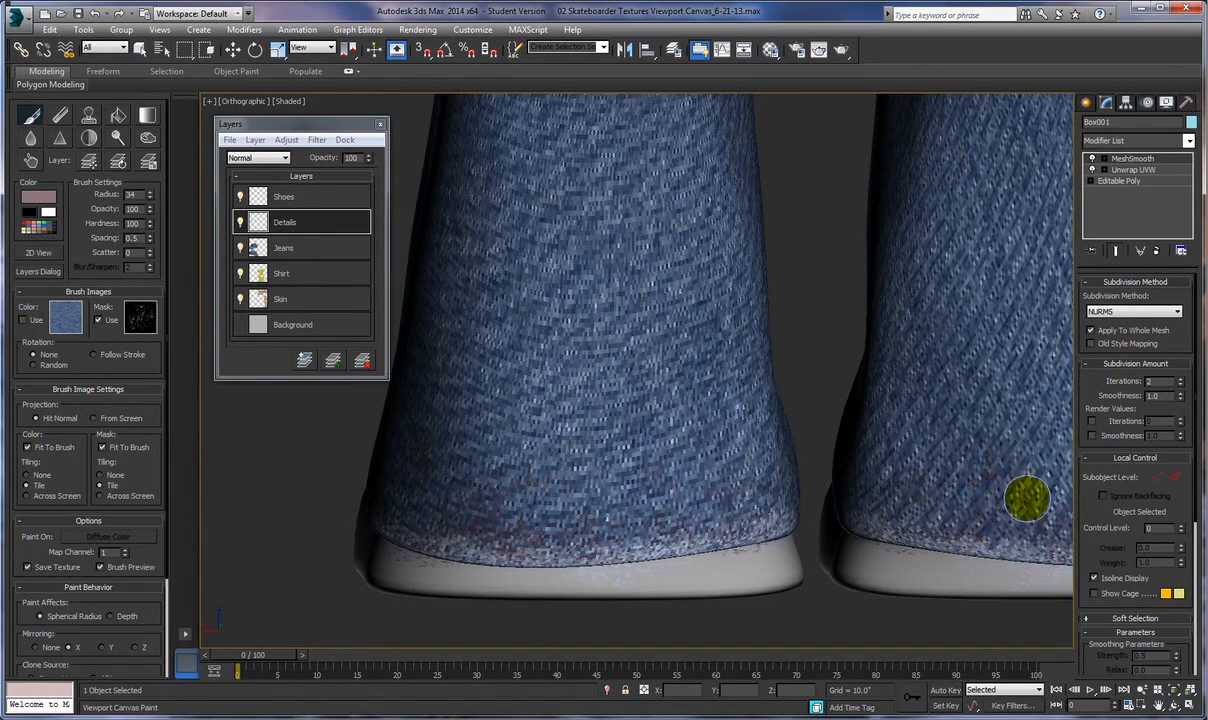
Step: Examine the worn and stained jeans on the whole character from several angles and distances
scroll(1008, 540, down, 4)
scroll(790, 561, down, 6)
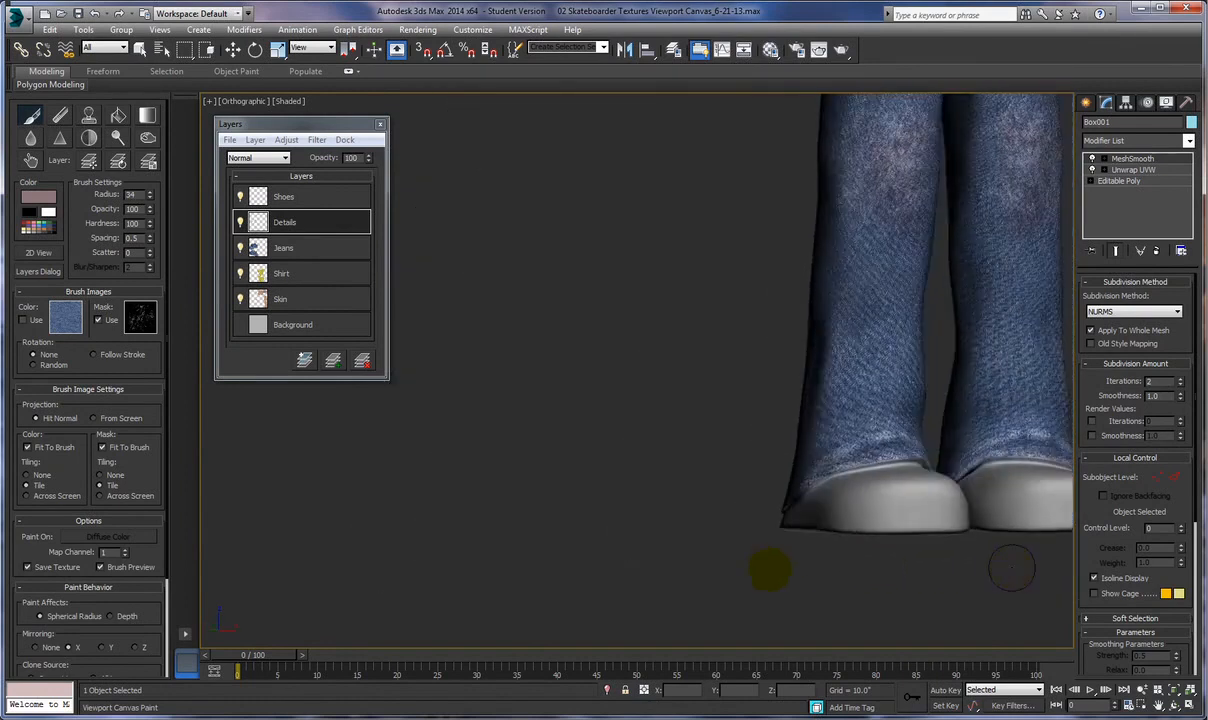
middle_drag(843, 522, 682, 528)
alt+middle_drag(926, 555, 818, 548)
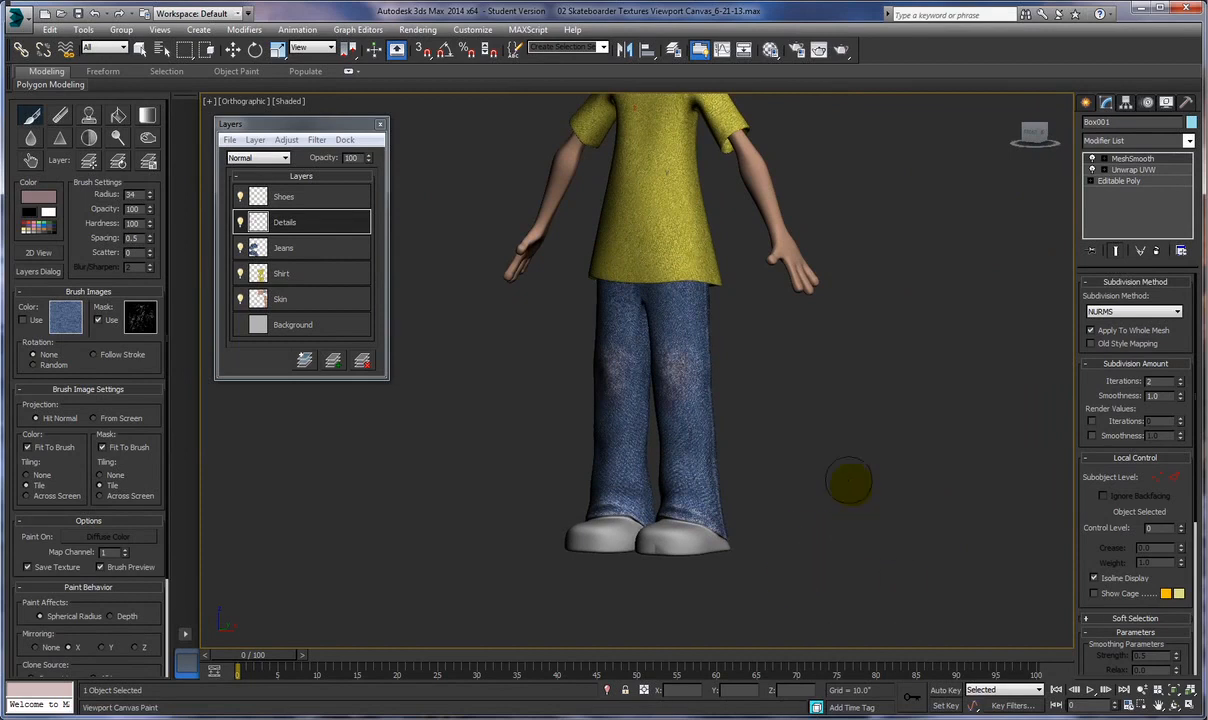
alt+middle_drag(833, 458, 694, 579)
scroll(696, 577, up, 3)
mouse_move(650, 534)
middle_down()
mouse_move(828, 526)
mouse_move(855, 537)
mouse_move(836, 566)
mouse_move(898, 322)
mouse_move(786, 516)
middle_up()
scroll(881, 363, down, 3)
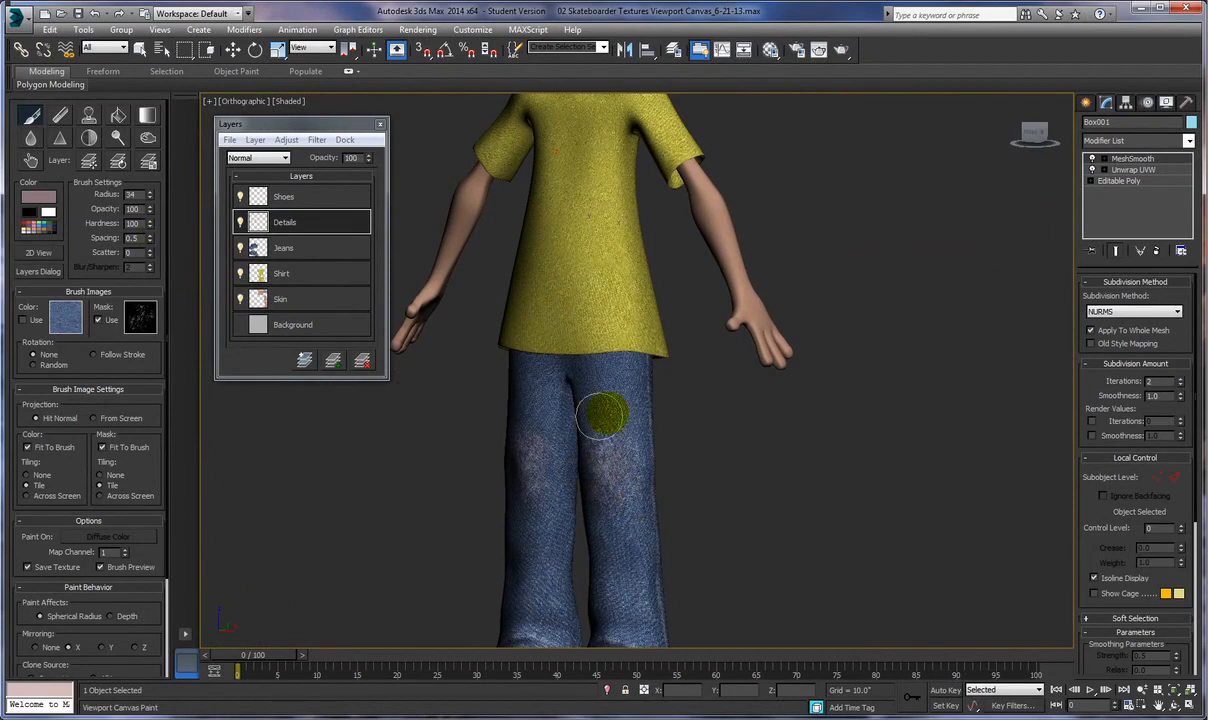
scroll(809, 518, down, 3)
mouse_move(803, 539)
middle_down()
mouse_move(806, 500)
mouse_move(792, 519)
middle_up()
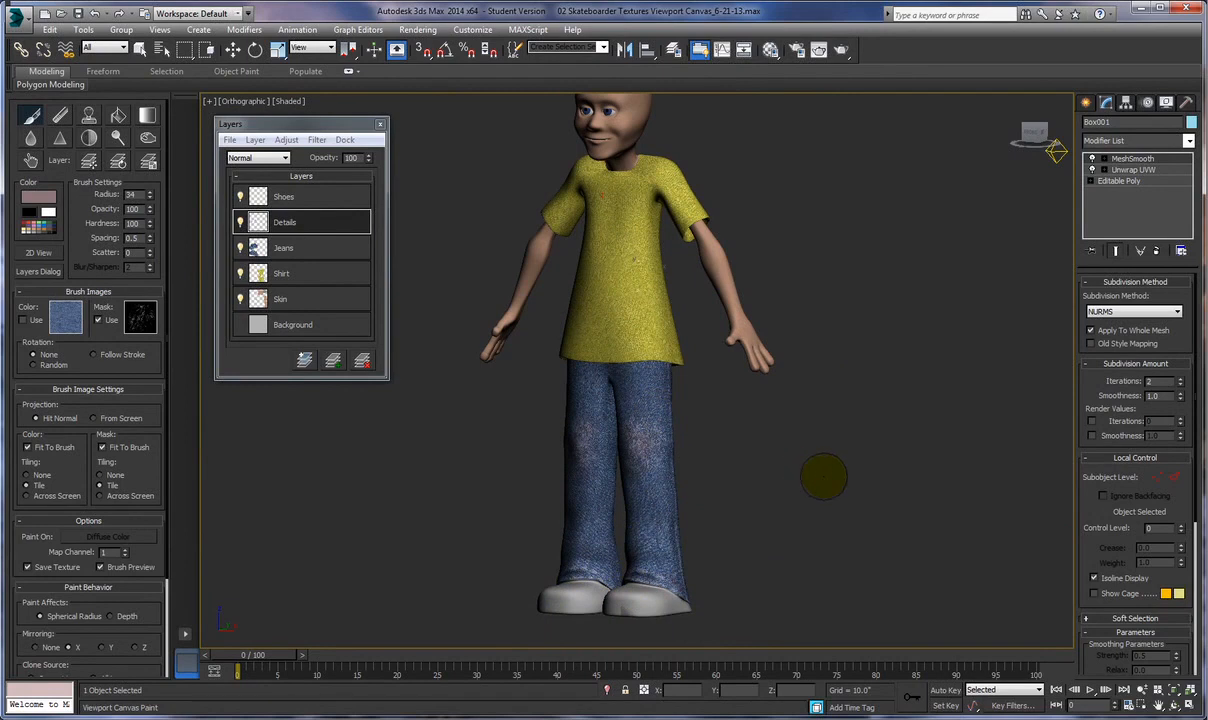
mouse_move(855, 493)
alt+middle_down()
mouse_move(760, 515)
mouse_move(853, 505)
alt+middle_up()
scroll(788, 515, up, 1)
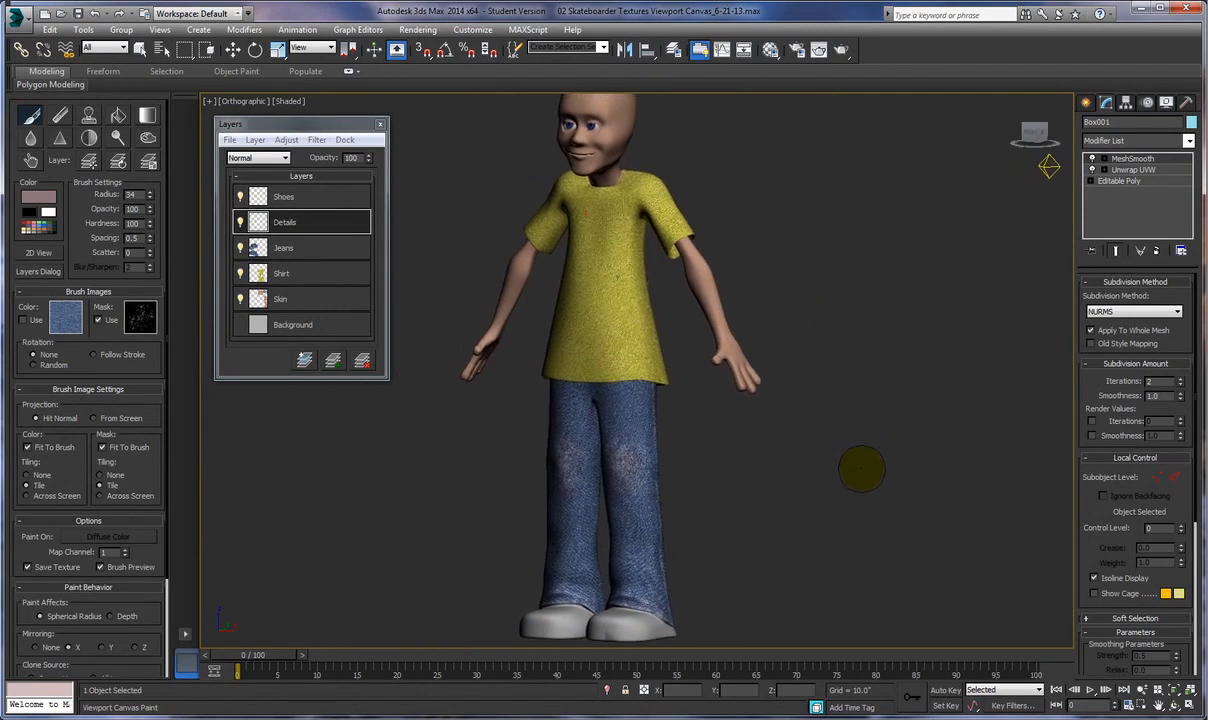
scroll(862, 469, down, 1)
scroll(862, 469, up, 1)
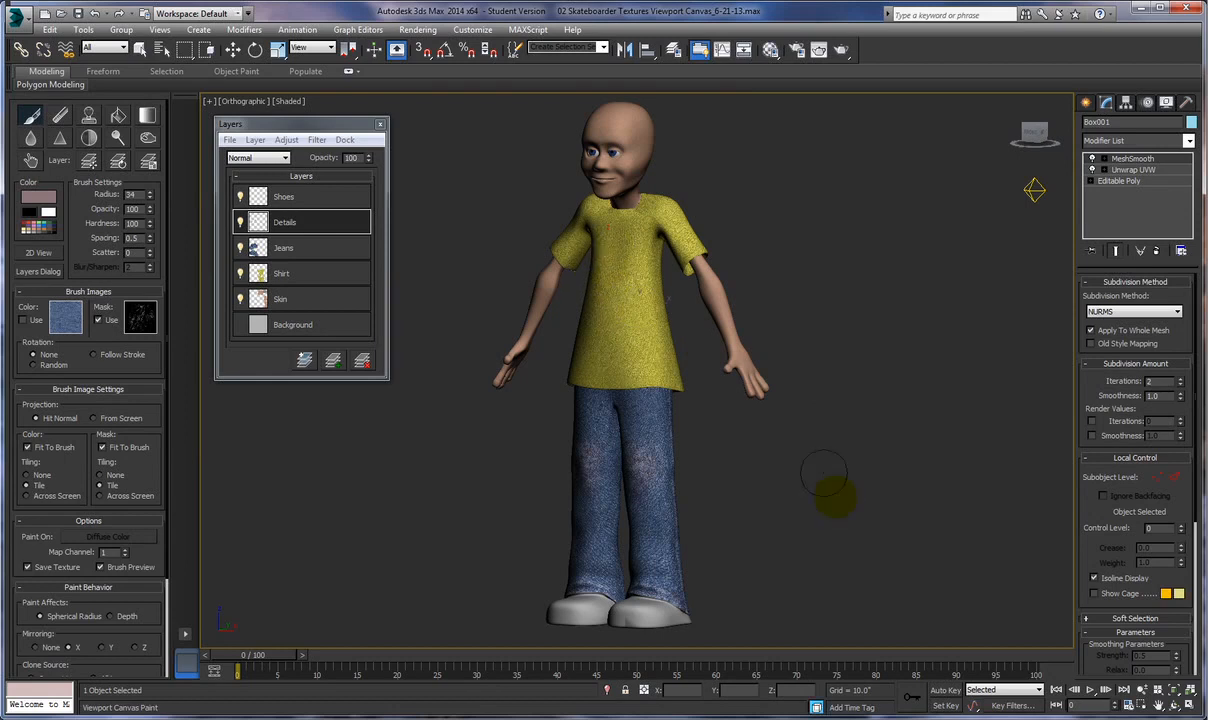
mouse_move(848, 551)
alt+middle_down()
mouse_move(631, 526)
mouse_move(714, 569)
mouse_move(828, 539)
mouse_move(733, 510)
mouse_move(800, 542)
mouse_move(785, 558)
mouse_move(628, 516)
mouse_move(814, 545)
mouse_move(787, 504)
mouse_move(793, 545)
mouse_move(914, 556)
mouse_move(771, 569)
mouse_move(722, 553)
mouse_move(723, 515)
mouse_move(810, 520)
alt+middle_up()
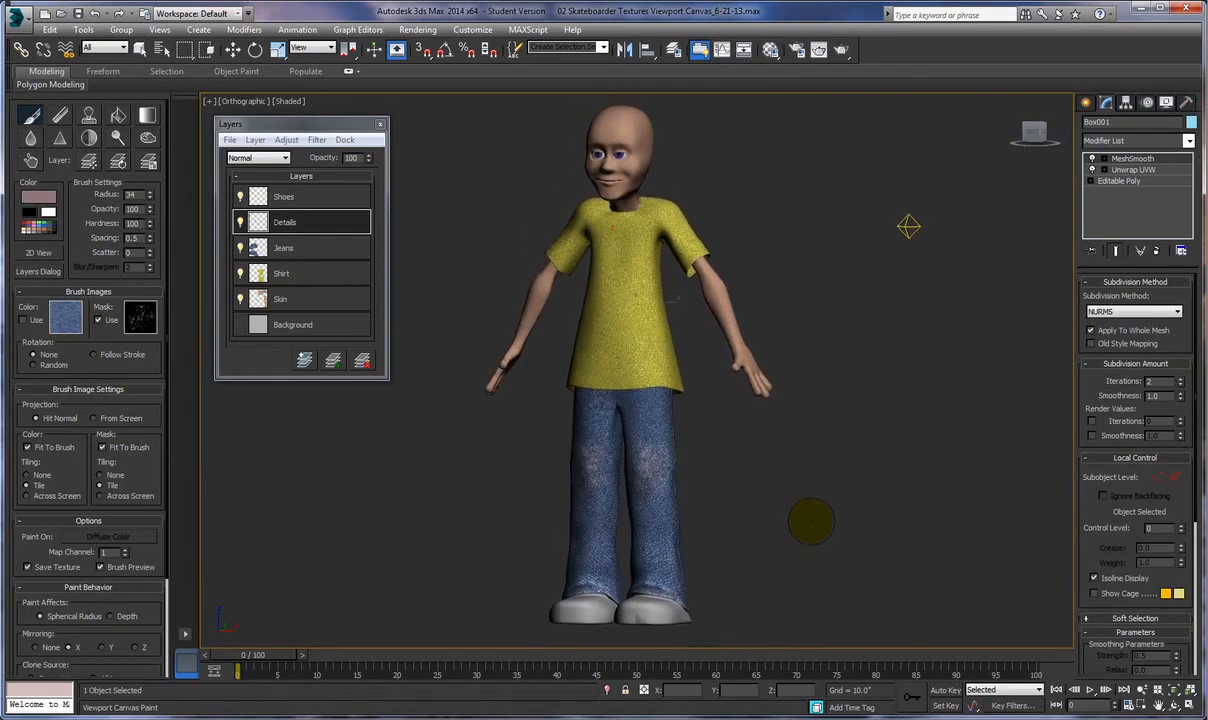